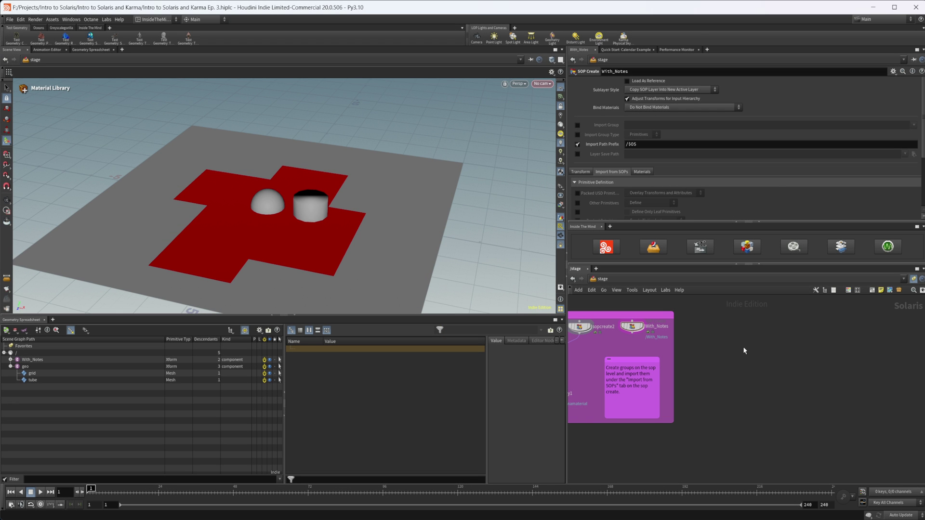
Step: Add a new SOP Create node beside the existing network on the stage and enter its geometry network
middle_click_drag(758, 336, 728, 340)
key("Tab")
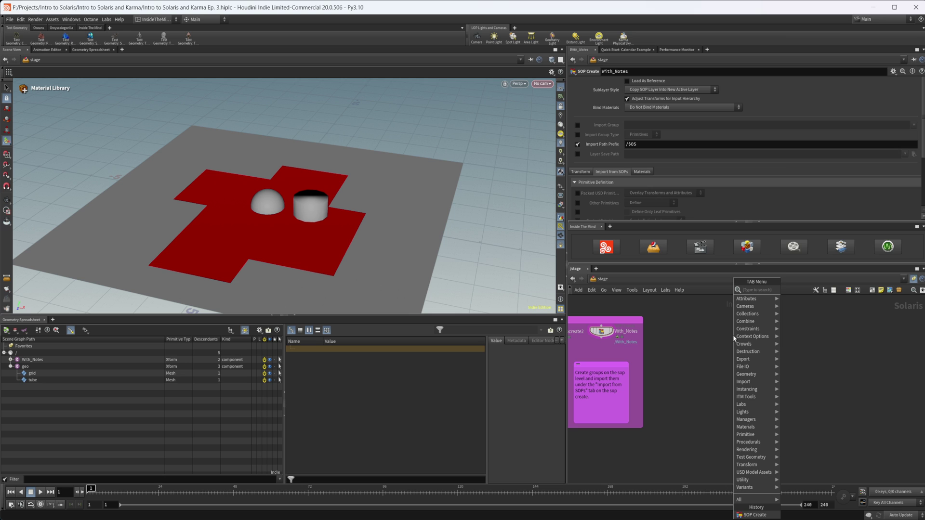
type("sop")
key("Return")
left_click(733, 334)
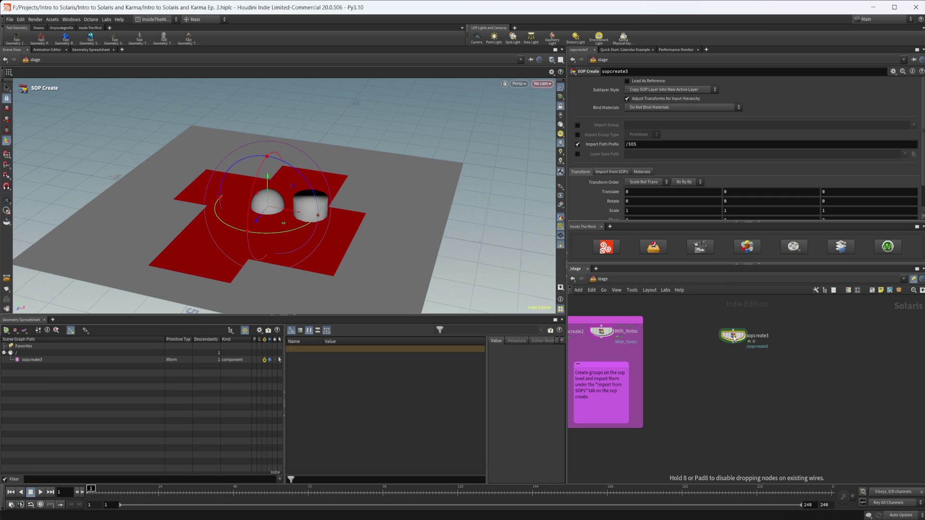
double_click(733, 336)
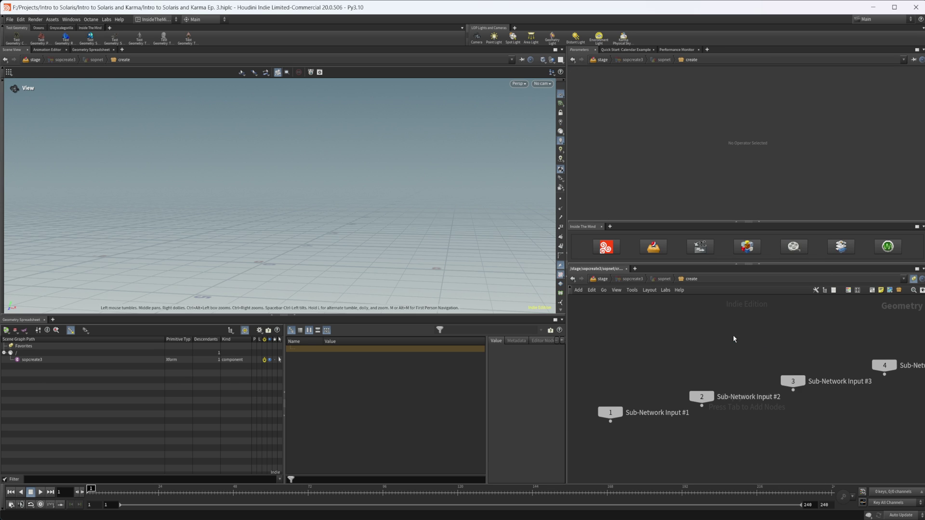
Step: Create a Grid node for the floor and set its first size value to 20
middle_click_drag(694, 398, 675, 374)
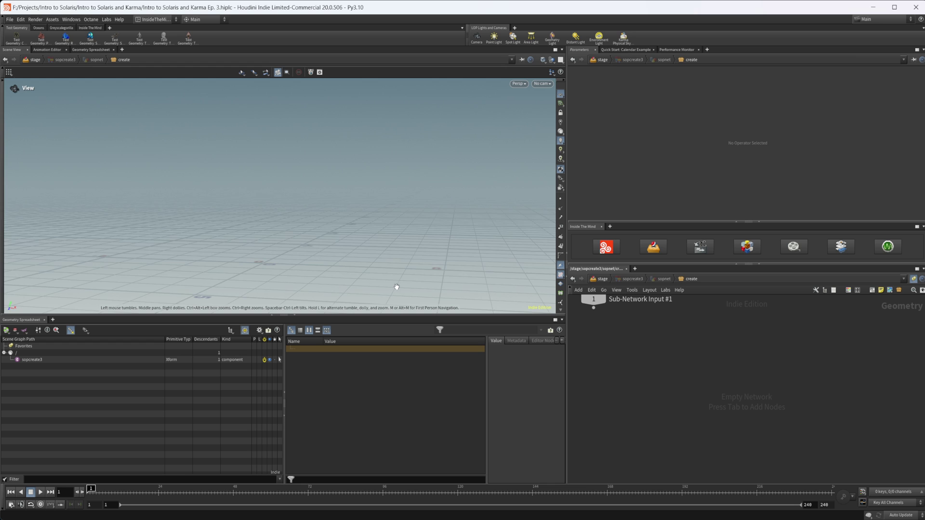
left_click_drag(396, 286, 311, 243)
key("Tab")
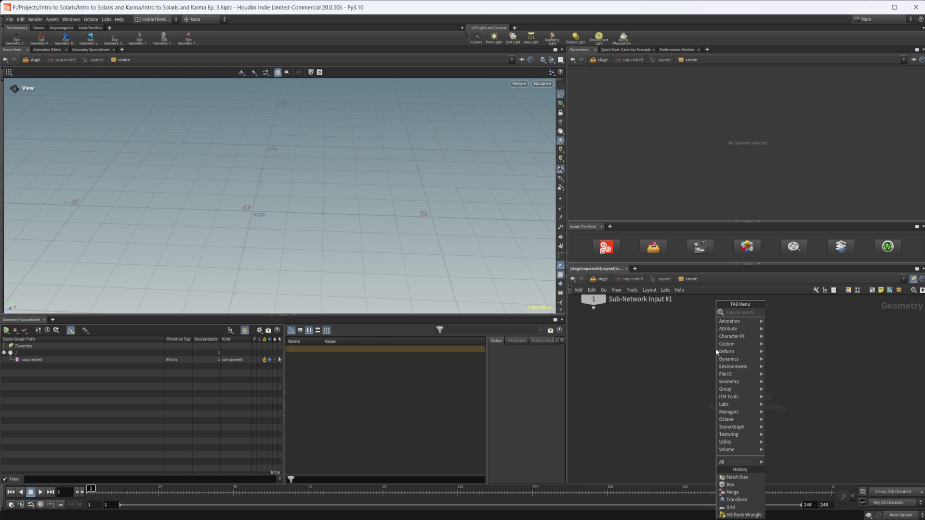
type("grid")
key("Return")
left_click(715, 348)
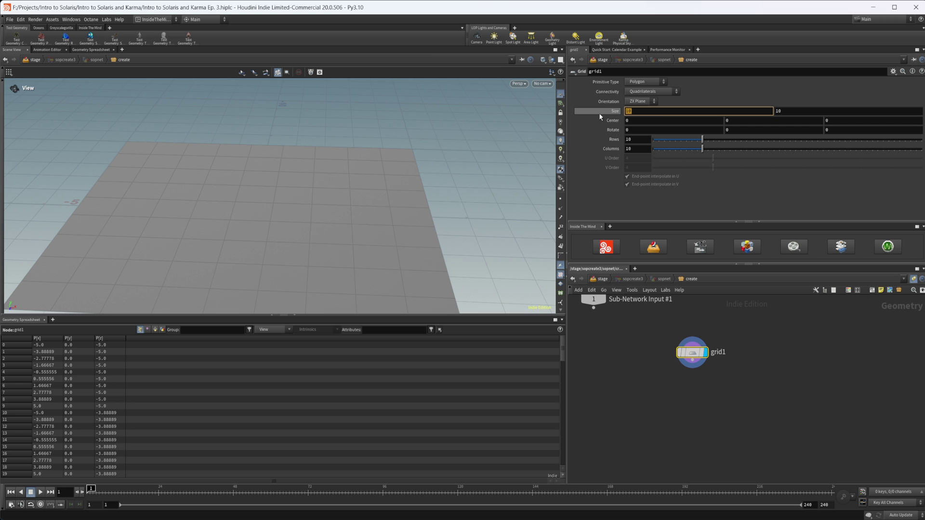
type("20")
key("Return")
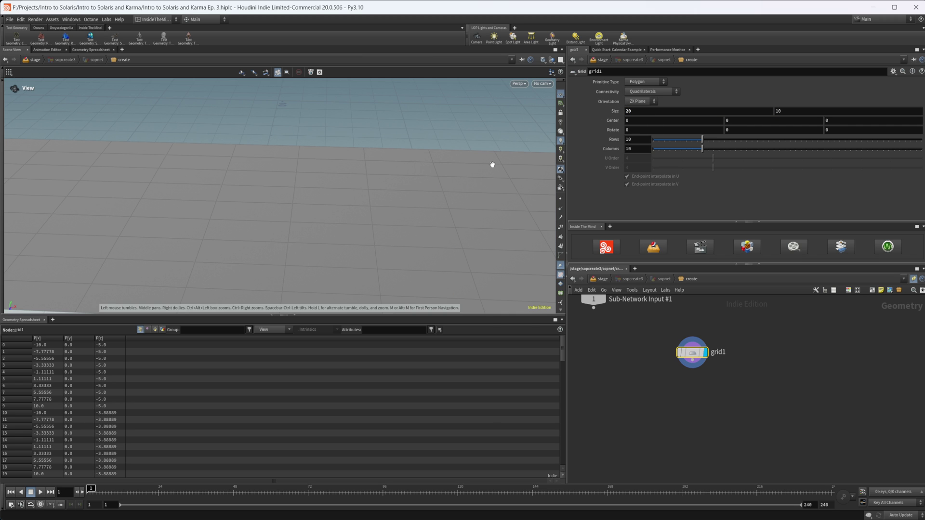
Step: Add a Transform node below grid1 and connect the grid's output to it
scroll(356, 222, "down", 5)
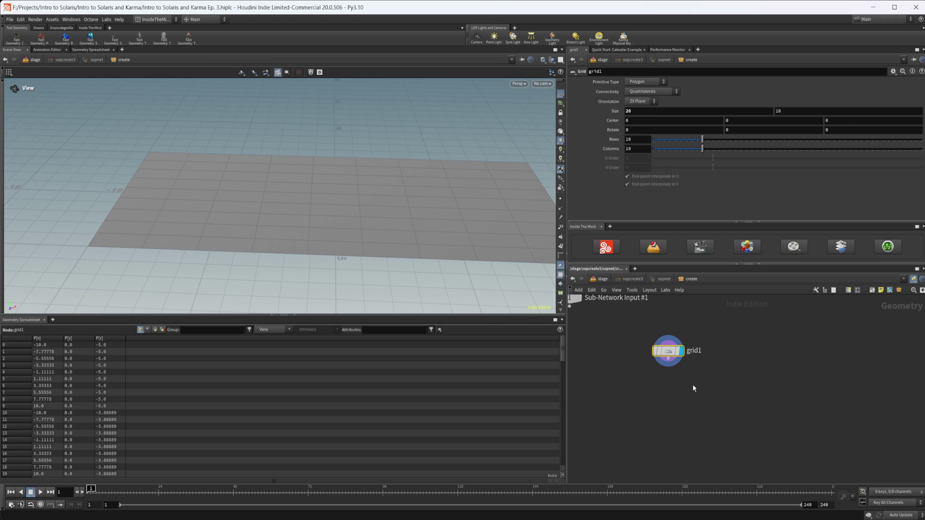
key("Tab")
type("tr")
key("Return")
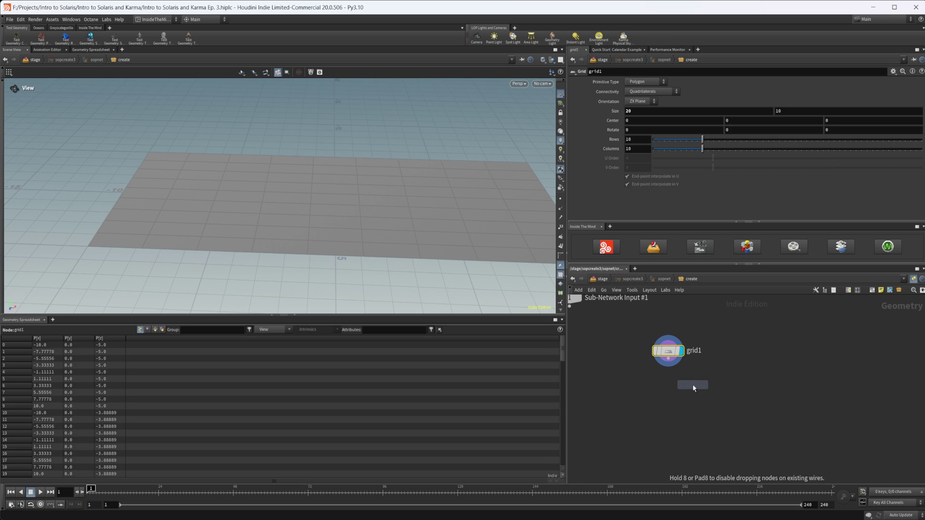
left_click(693, 383)
left_click_drag(671, 367, 692, 378)
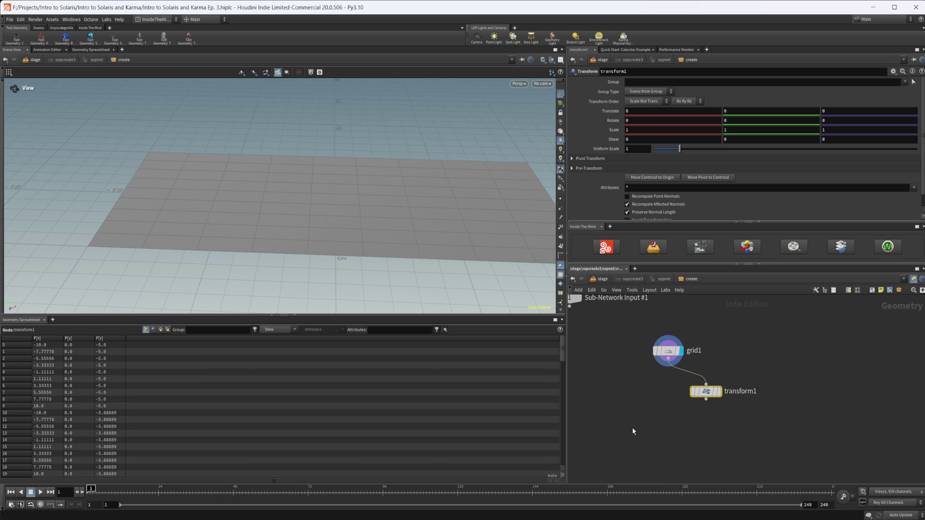
Step: Add a Merge node that combines grid1 and transform1, and display its result
key("Tab")
type("merge")
key("Return")
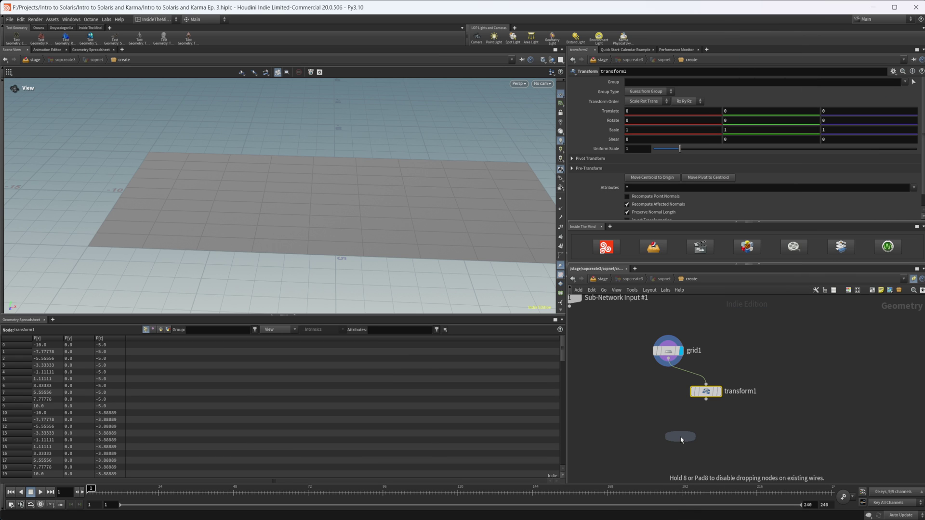
left_click(674, 434)
left_click_drag(670, 359, 674, 428)
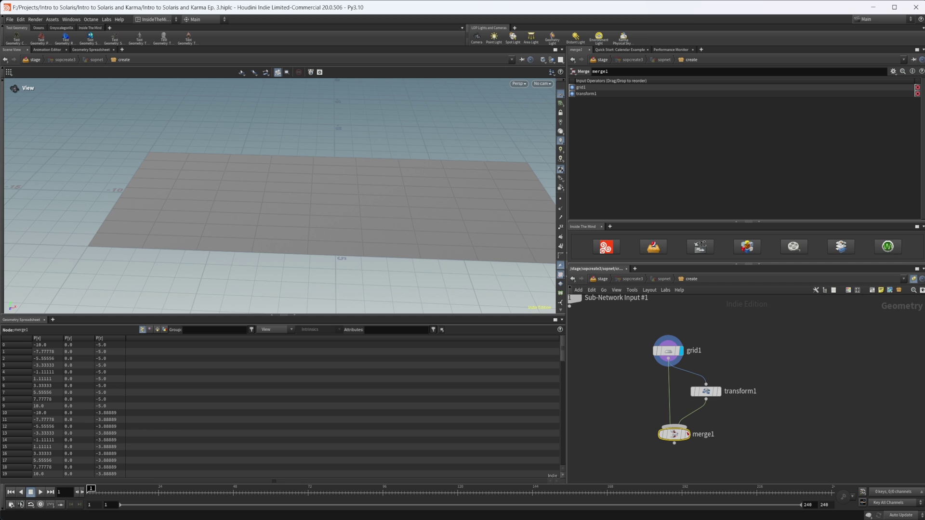
left_click_drag(706, 399, 665, 434)
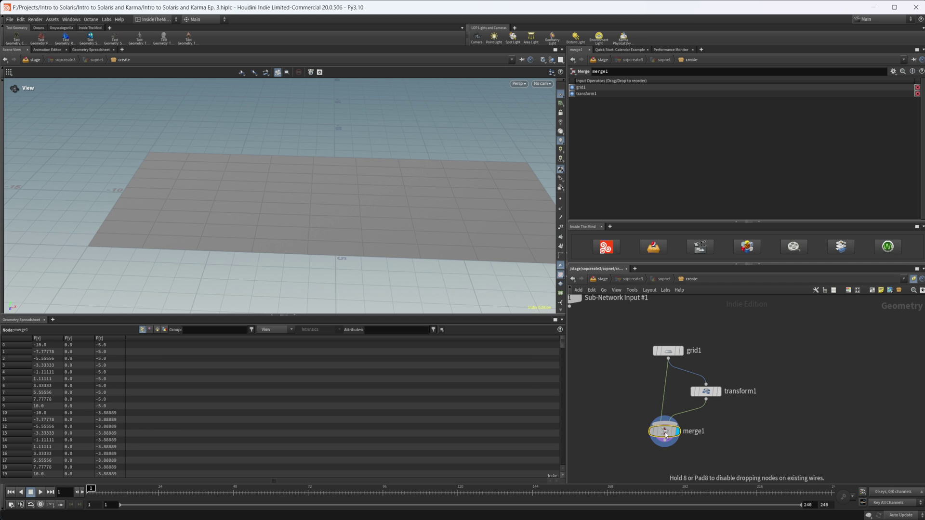
Step: Set transform1's X rotation to 90 and its Y translation to 5 to stand the grid copy up as a wall
left_click(705, 391)
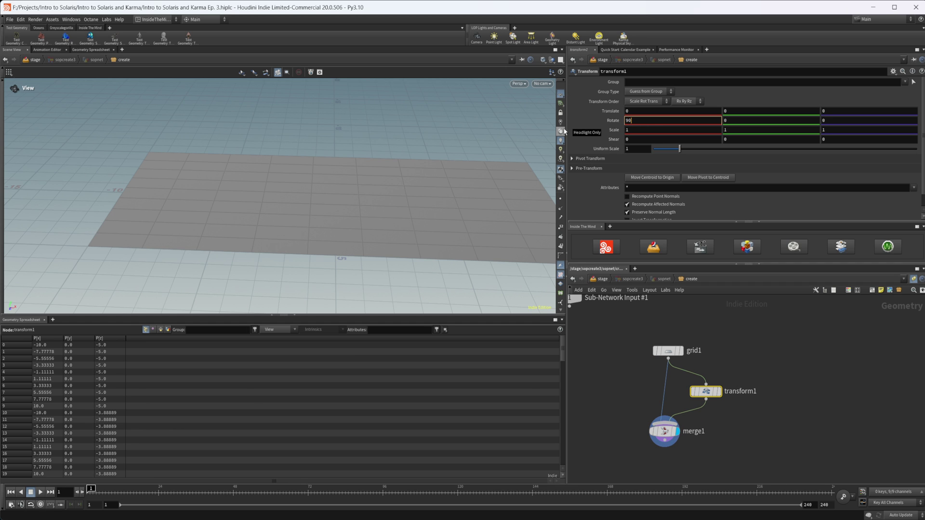
type("90")
key("Return")
left_click(748, 112)
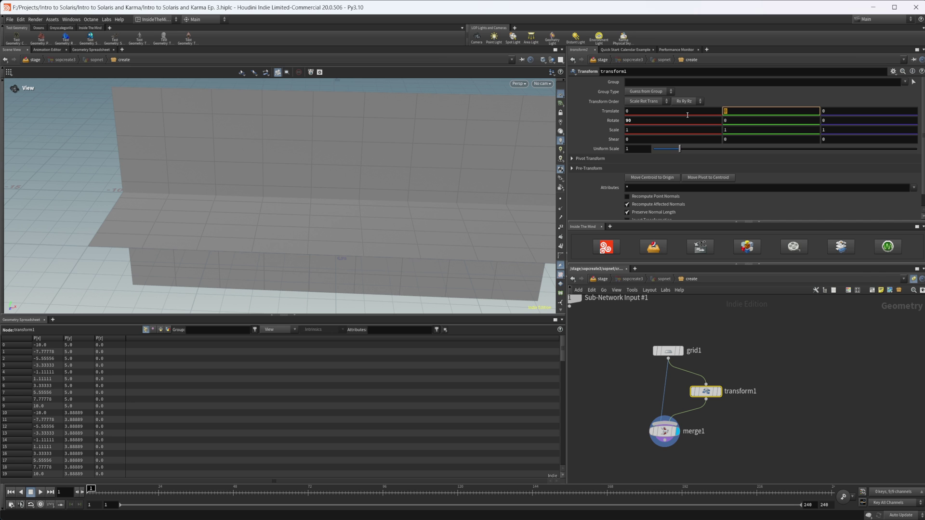
type("5")
key("Return")
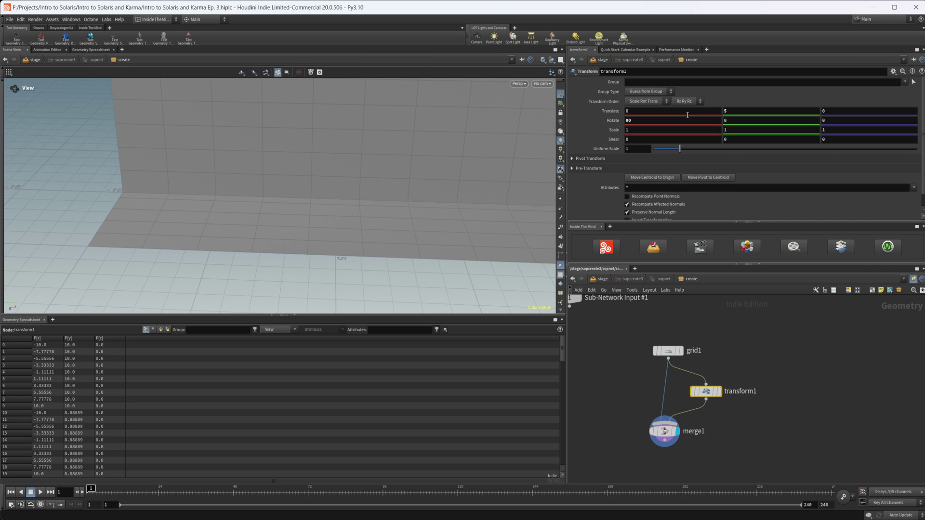
Step: Set transform1's Z translation to -5 to place the wall at the floor's back edge
left_click_drag(374, 219, 405, 221)
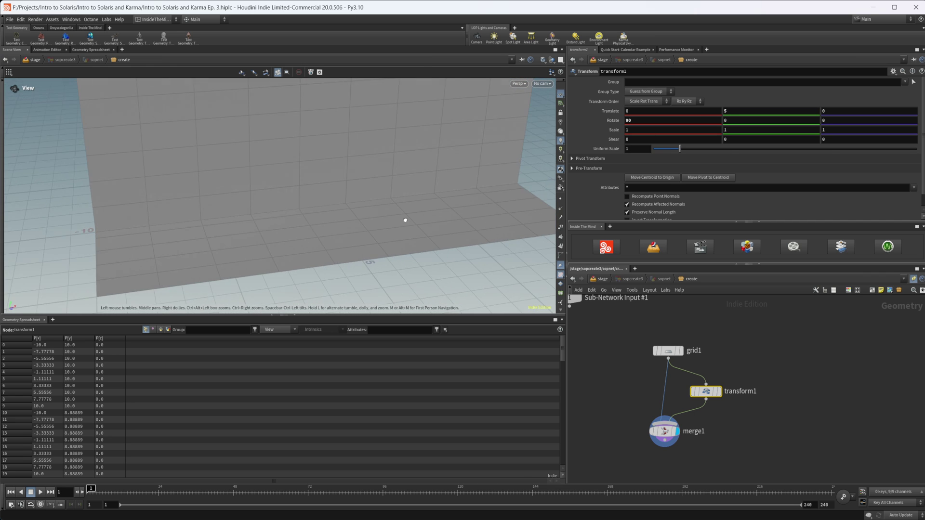
left_click(850, 113)
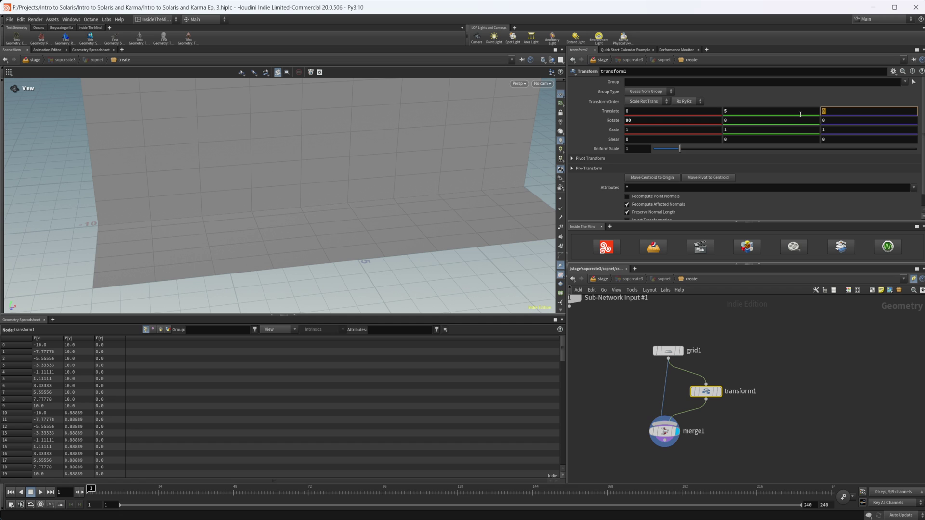
type("10")
key("Return")
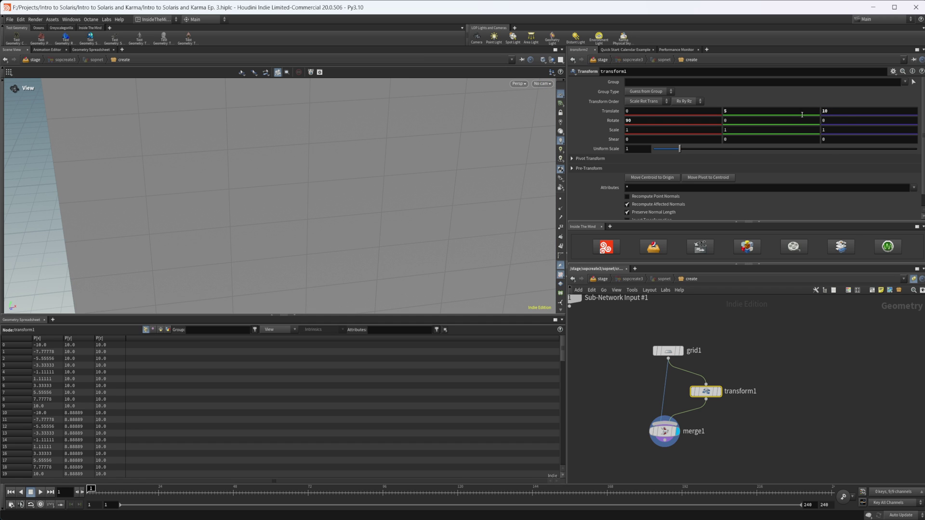
left_click(822, 112)
type("-")
key("Return")
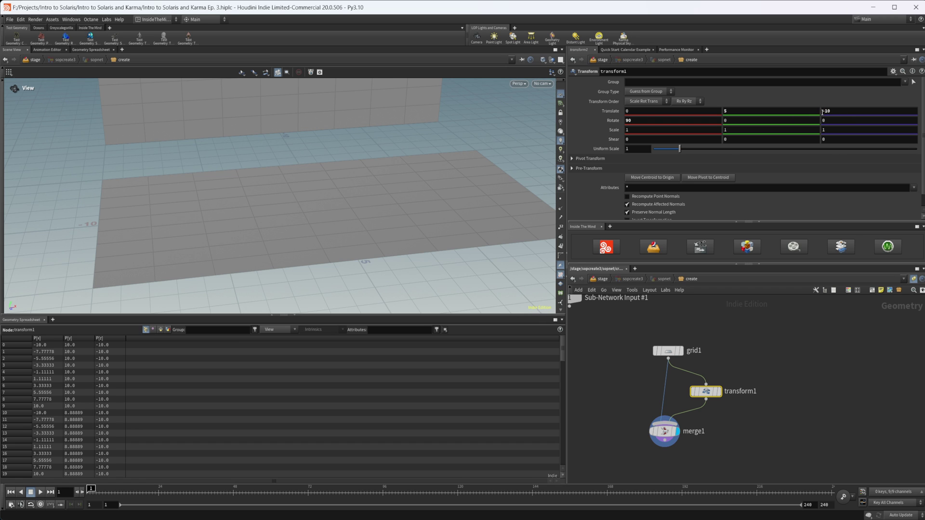
left_click(841, 111)
key("Return")
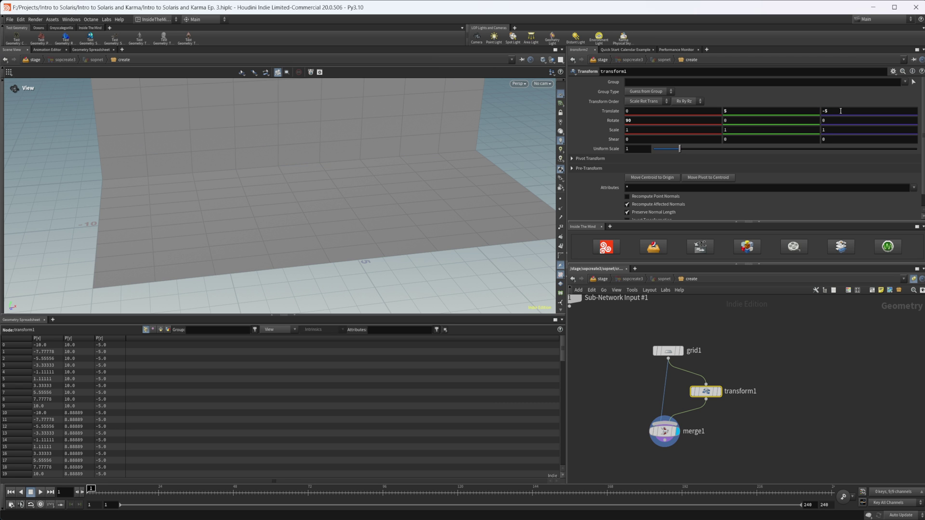
Step: Add a second Merge node fed by merge1, display it, and lay out the nodes in line
left_click_drag(370, 196, 328, 231)
middle_click_drag(745, 433, 738, 319)
key("Tab")
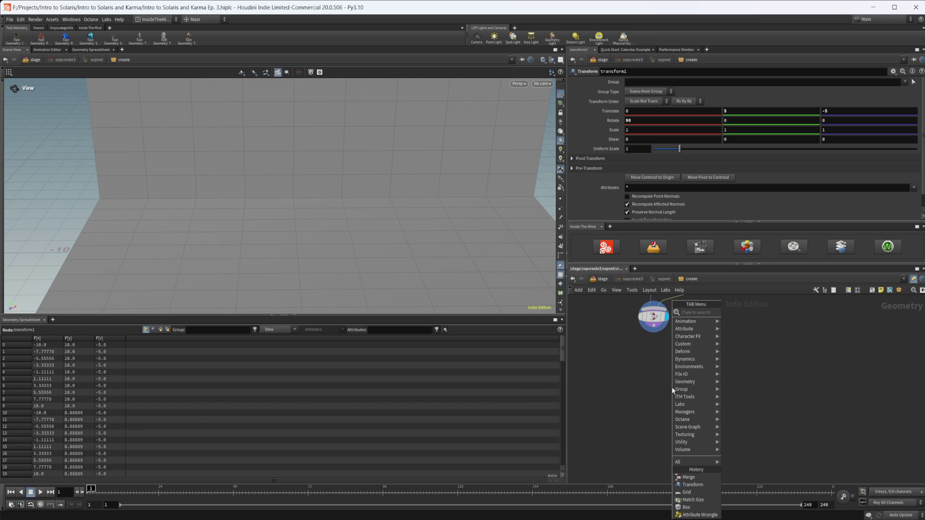
type("merg")
key("Return")
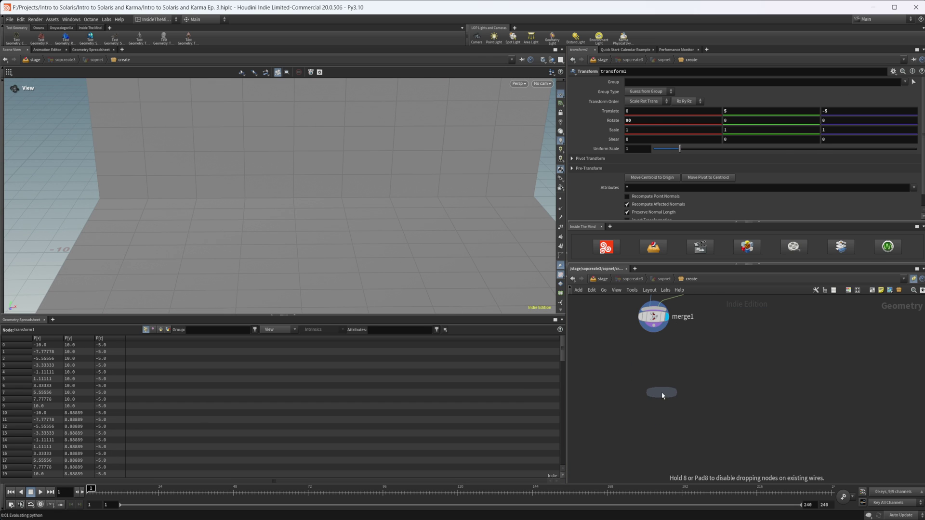
left_click(662, 391)
left_click(674, 392)
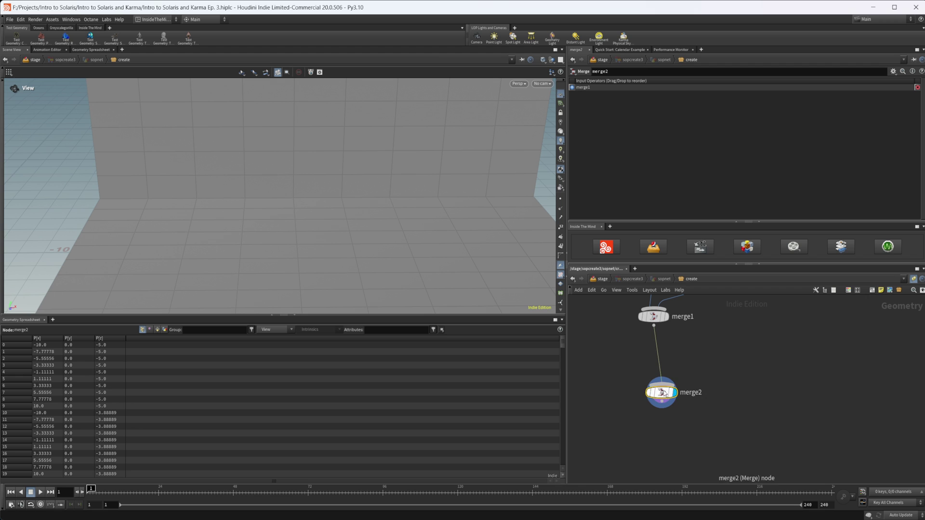
key("l")
Step: Create a Box node beside the main chain and connect it into merge2
key("Tab")
type("box")
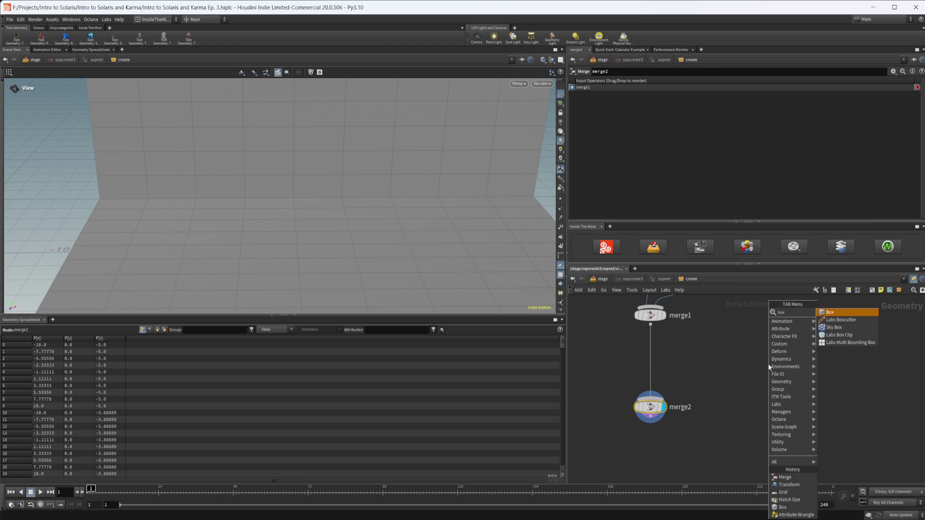
key("Return")
left_click(760, 345)
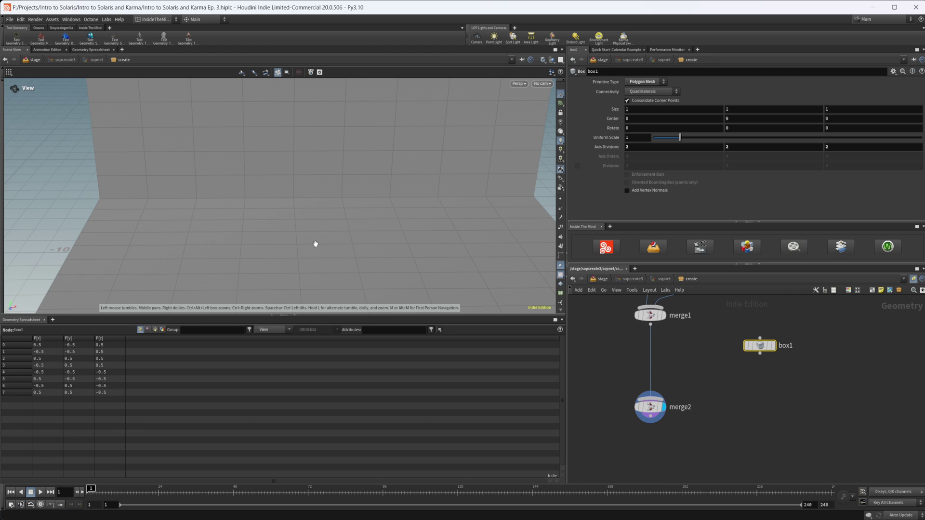
middle_click_drag(357, 243, 307, 244)
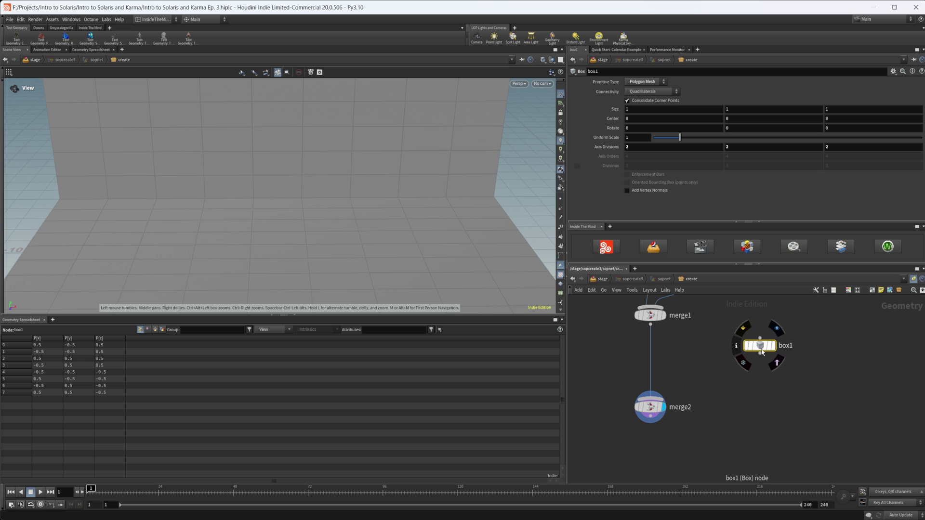
left_click_drag(759, 345, 657, 394)
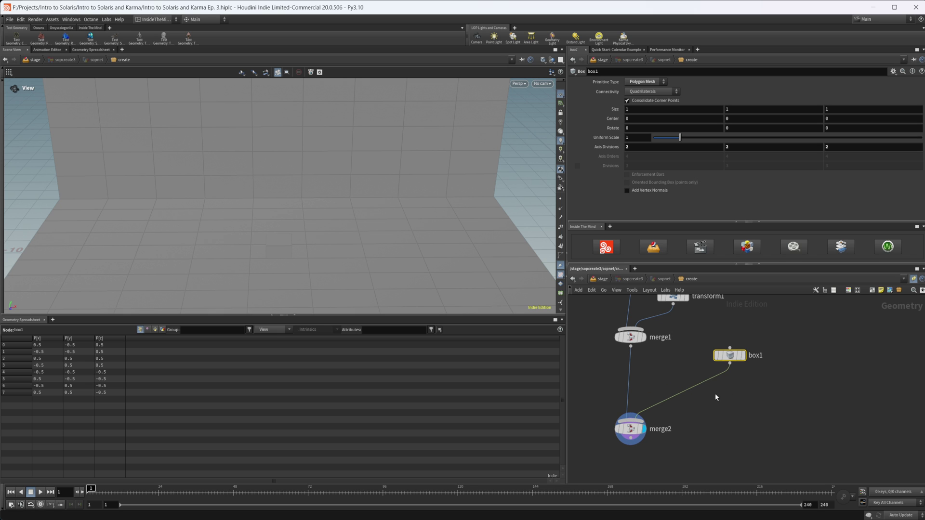
Step: Insert a Match Size node between box1 and merge2, and set Justify Y to Min so the box rests on the floor
key("Tab")
type("mat")
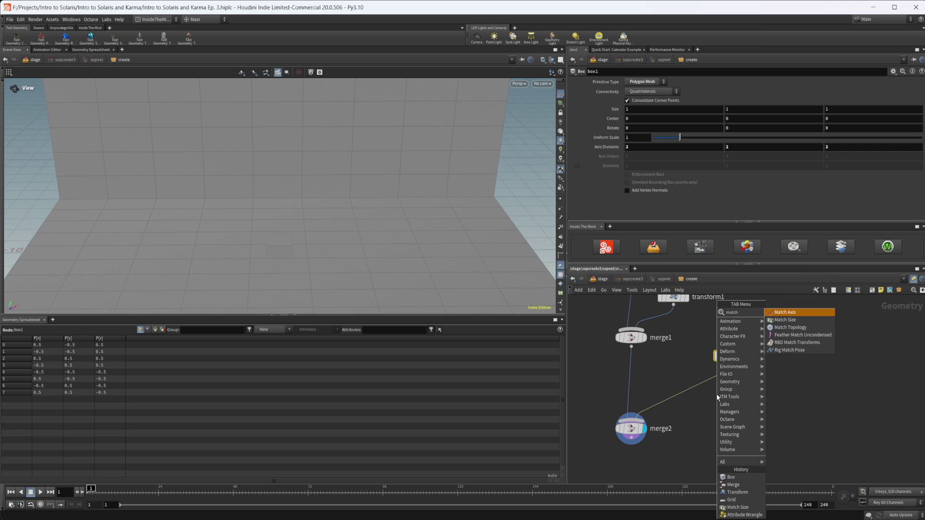
key("Down")
key("Return")
left_click(706, 390)
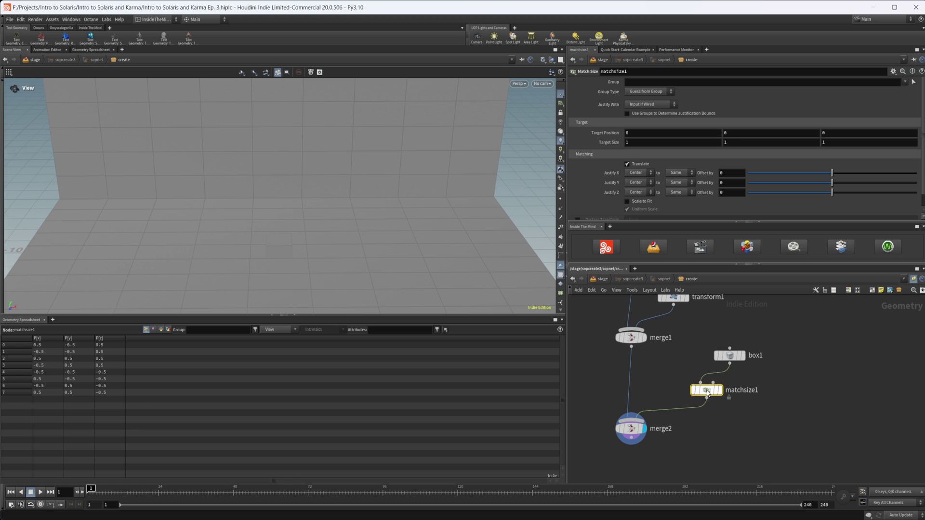
left_click_drag(707, 393, 724, 396)
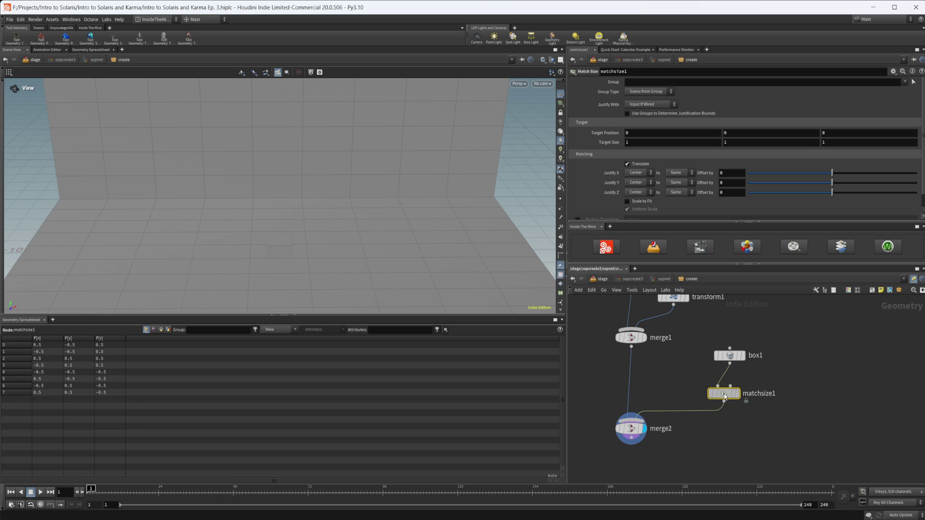
left_click(643, 199)
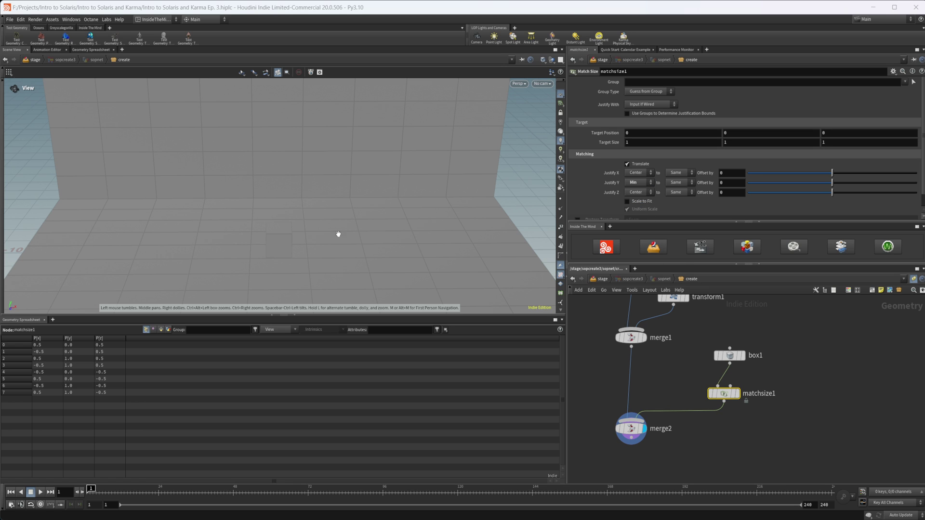
left_click_drag(329, 260, 356, 247)
Step: Set box1's size to 3 × 0.2 × 3 to flatten it into a slab, and check it at the stage level
left_click(740, 355)
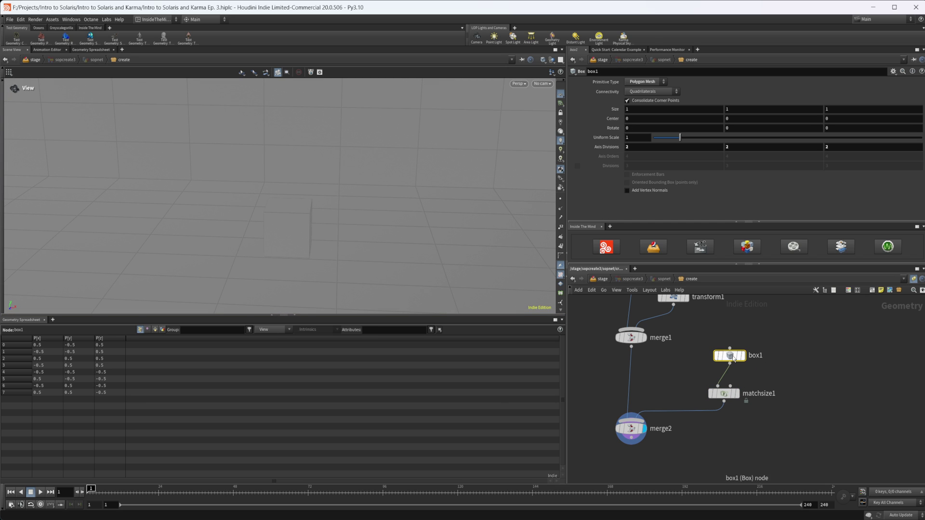
left_click(646, 108)
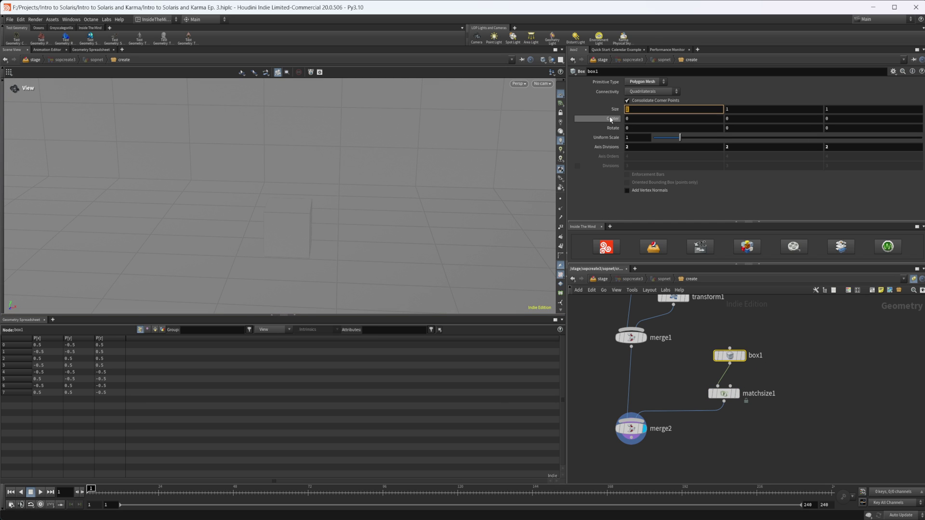
type("3")
left_click(834, 113)
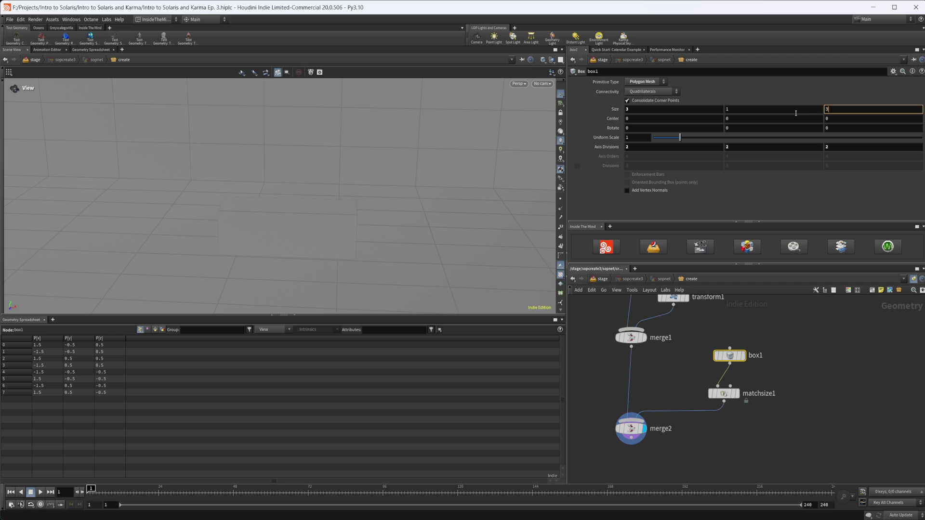
key("Return")
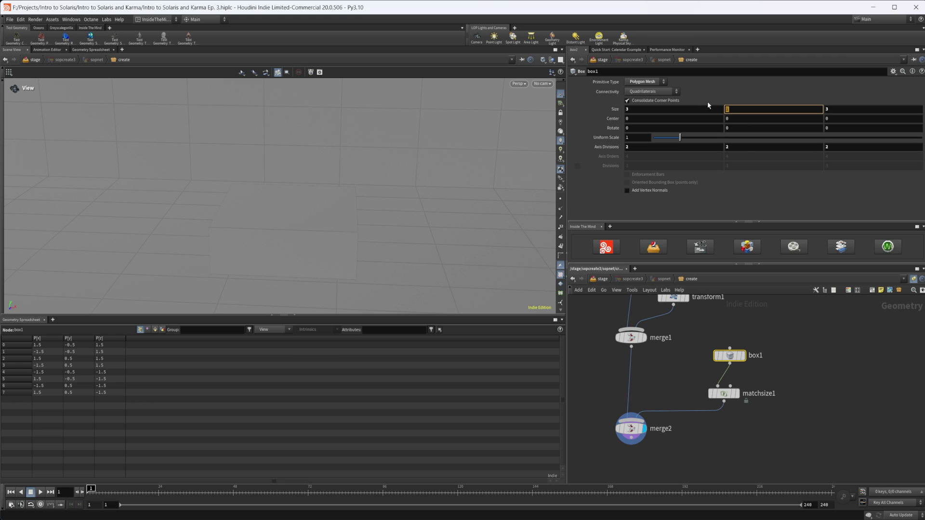
type(".2")
key("Return")
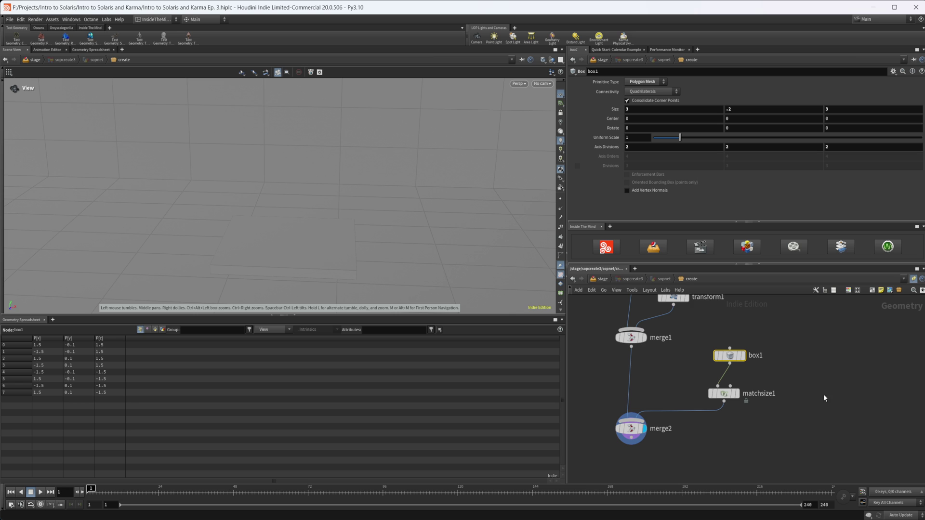
left_click_drag(351, 254, 297, 242)
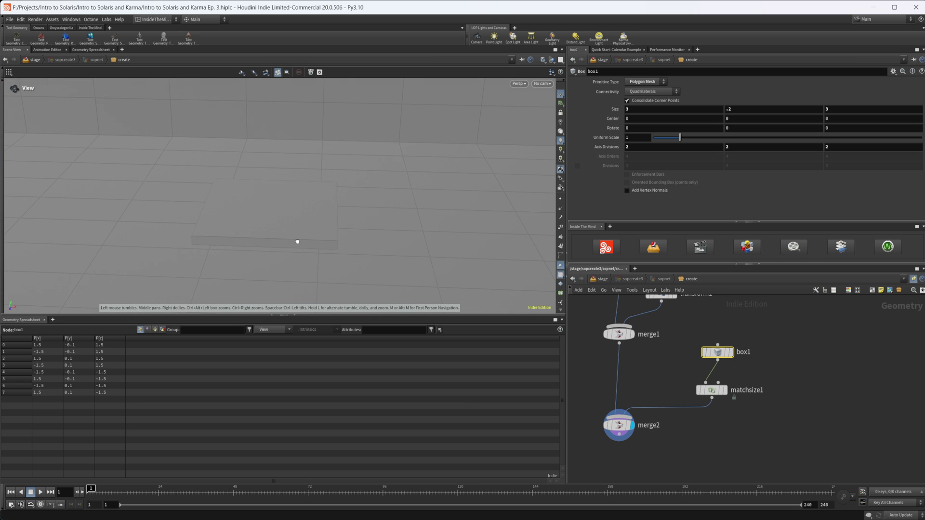
mouse_move(340, 215)
left_mouse_down()
mouse_move(332, 231)
mouse_move(329, 222)
left_mouse_up()
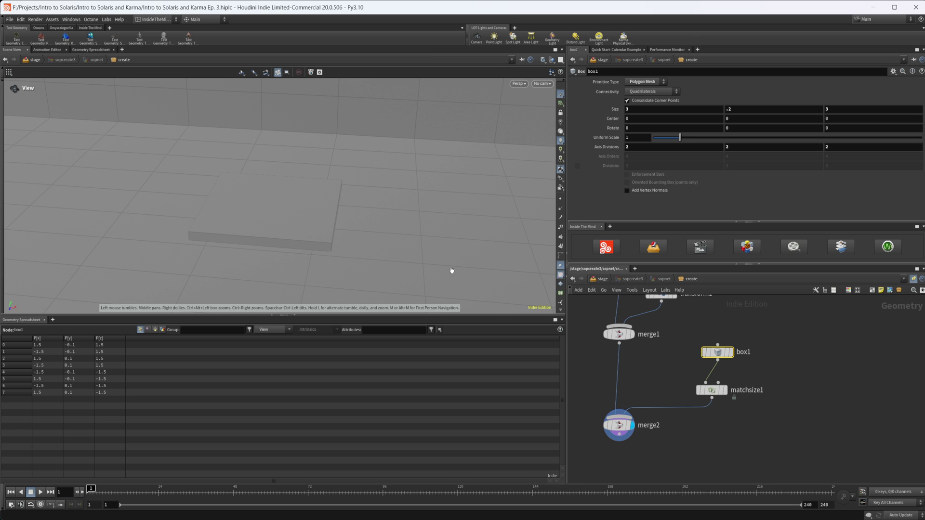
left_click(603, 279)
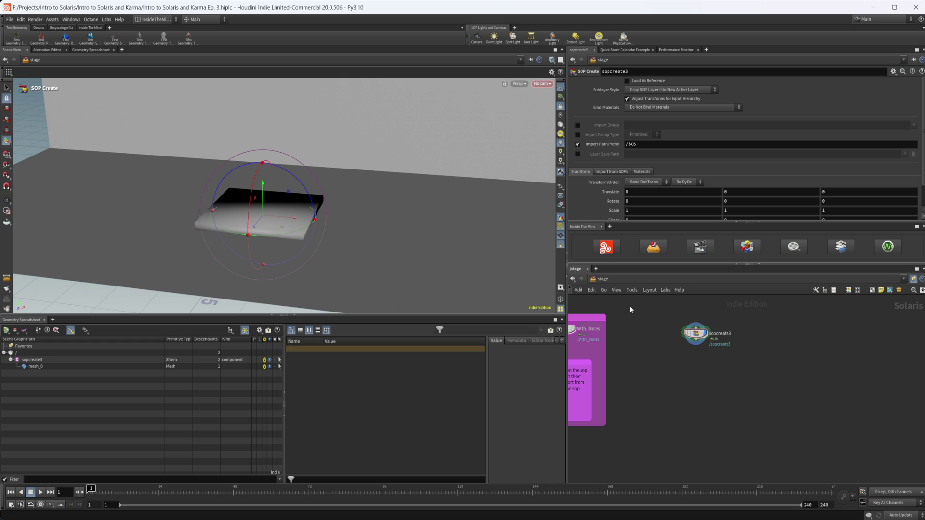
double_click(695, 336)
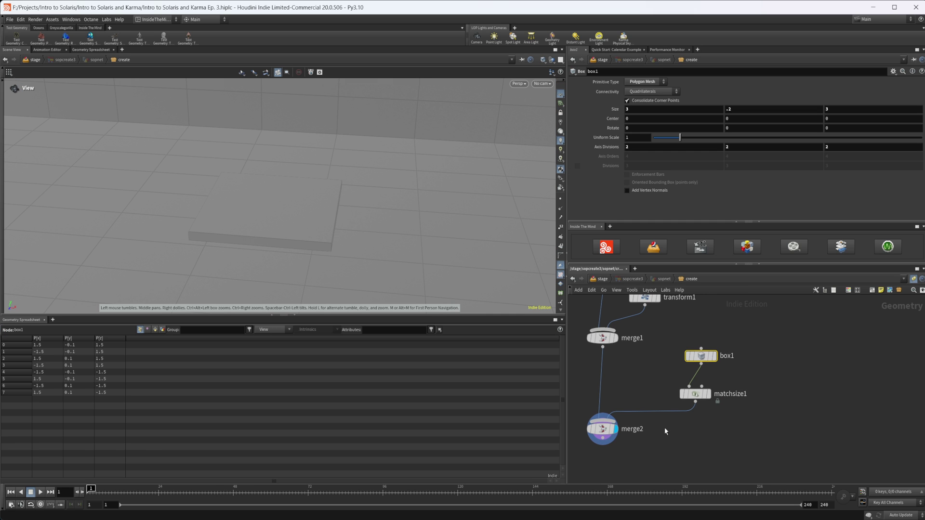
Step: Align matchsize1 beneath box1 and insert a Merge node between matchsize1 and merge2
left_click_drag(702, 393, 708, 388)
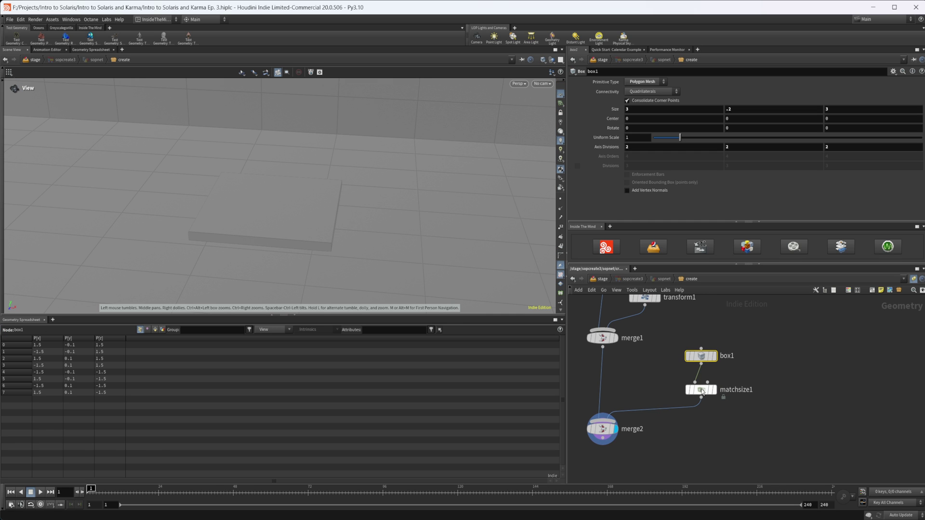
middle_click_drag(661, 441, 692, 399)
key("Tab")
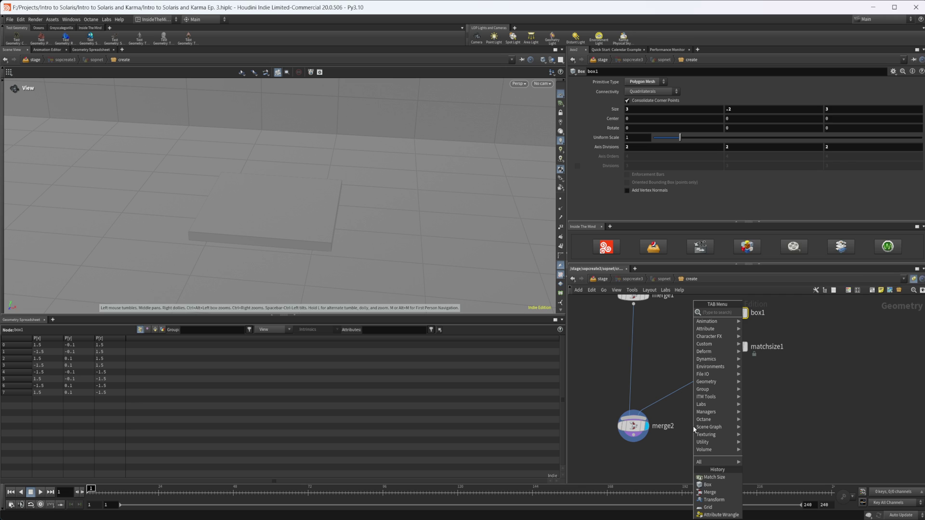
type("merge")
key("Return")
left_click(735, 391)
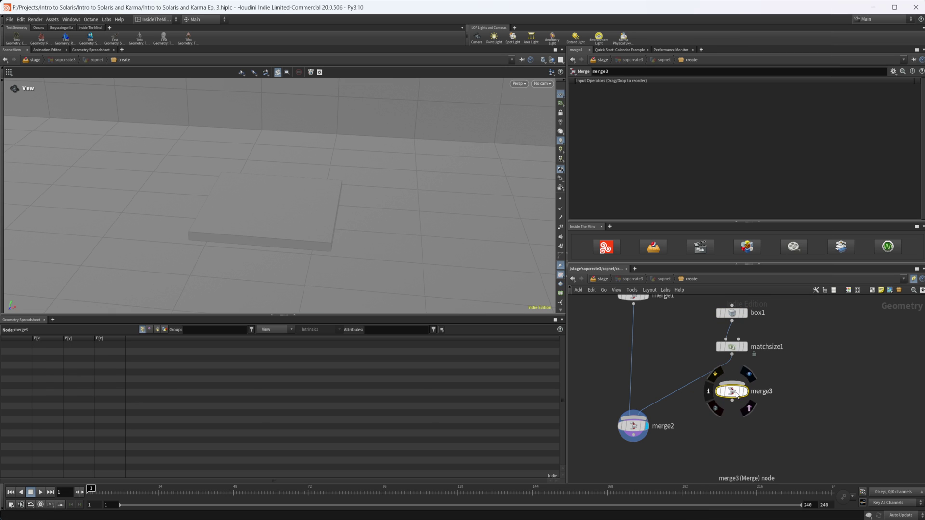
left_click(732, 400)
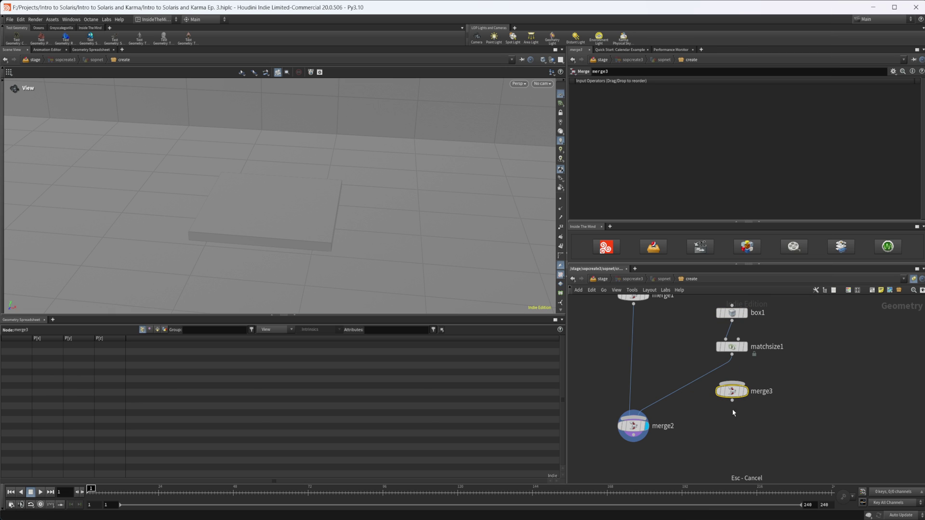
mouse_move(731, 391)
left_mouse_down()
mouse_move(702, 380)
mouse_move(732, 387)
left_mouse_up()
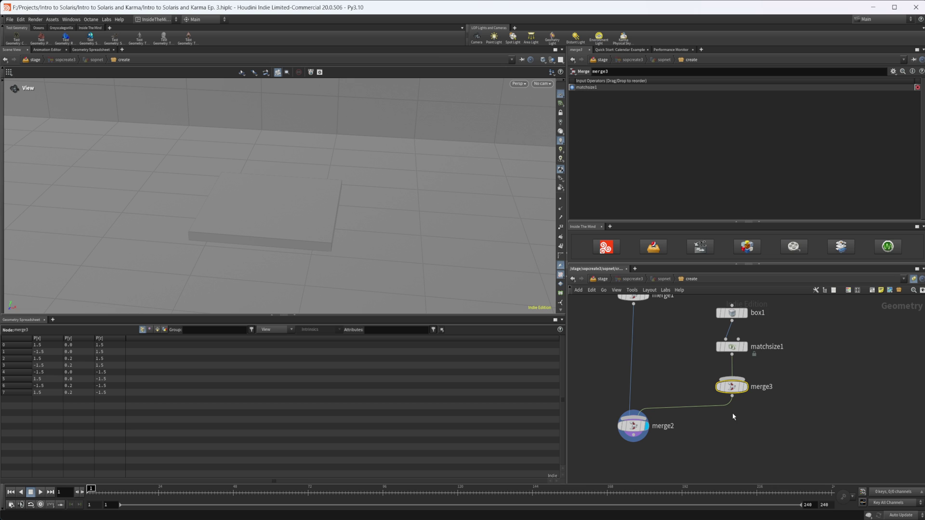
Step: Insert a Transform node between merge3 and merge2, move the slab to about -2.5 in Z, and lower merge2 in the network
key("Tab")
type("tube")
key("Return")
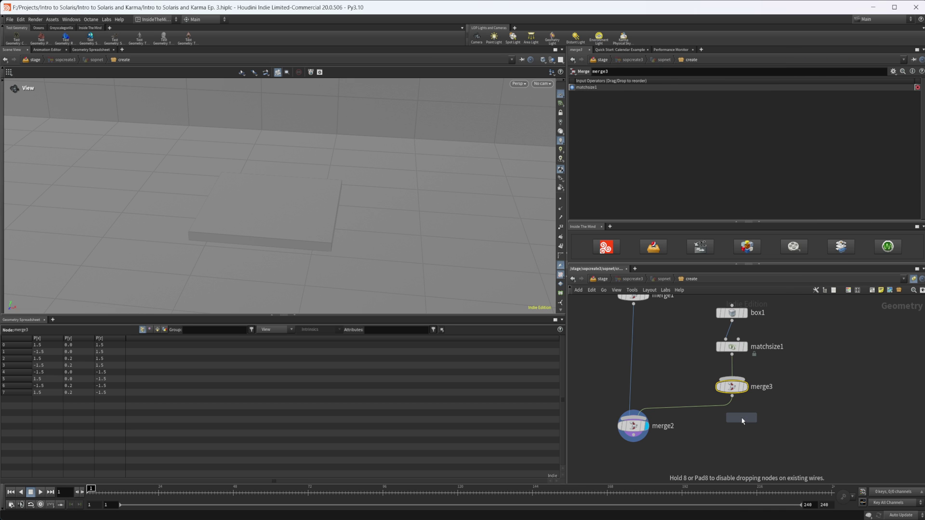
left_click(740, 417)
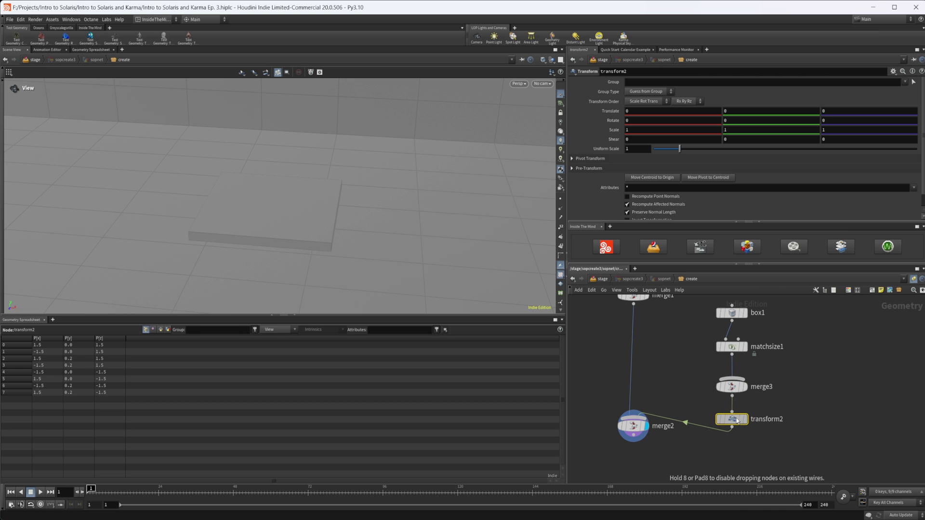
key("Return")
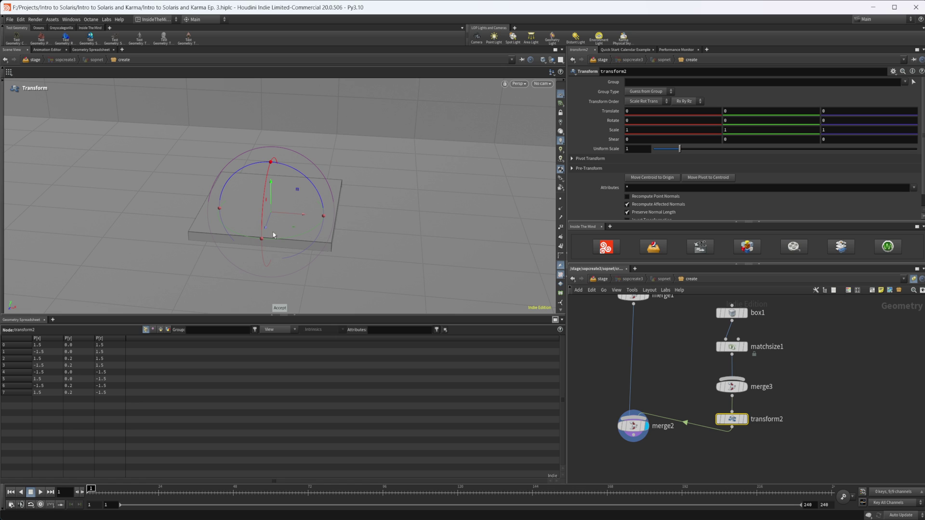
left_click_drag(270, 229, 292, 183)
key("r")
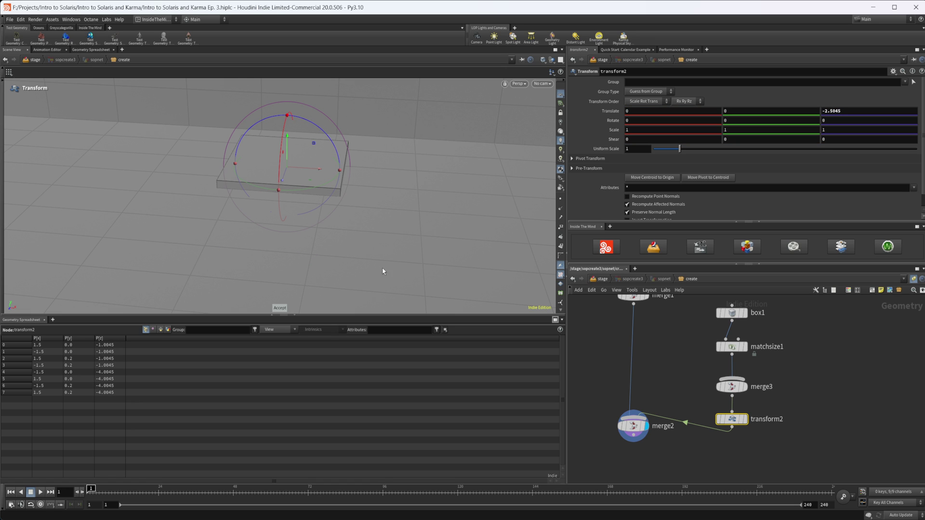
left_click_drag(634, 426, 634, 447)
key("Escape")
Step: Return to the stage, frame the slab from a low front view, and create a camera from that view
left_click(653, 248)
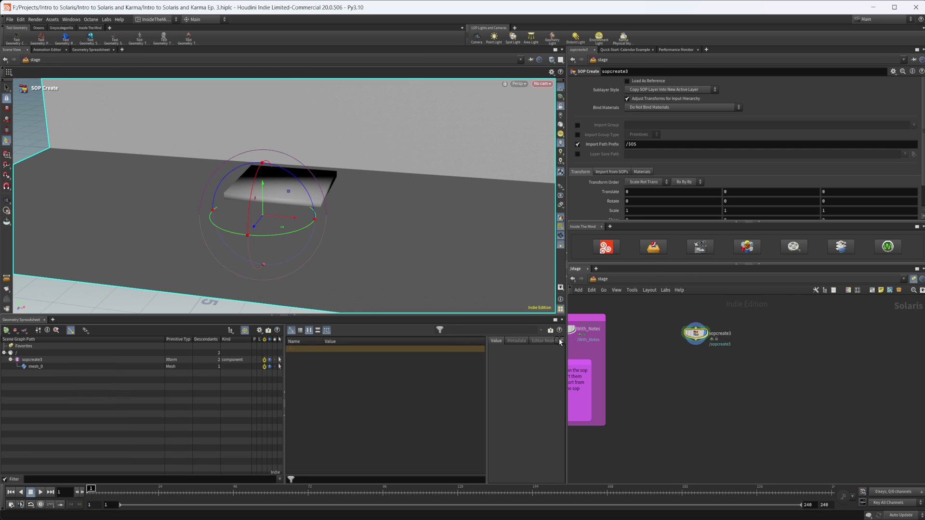
key("Escape")
left_click_drag(316, 245, 283, 217)
mouse_move(294, 211)
middle_mouse_down()
mouse_move(285, 216)
mouse_move(305, 222)
middle_mouse_up()
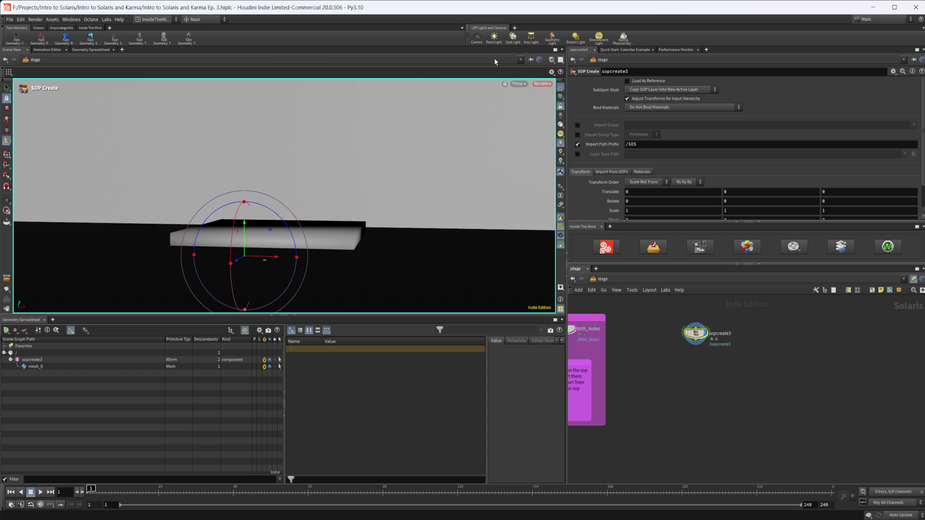
left_click(476, 38)
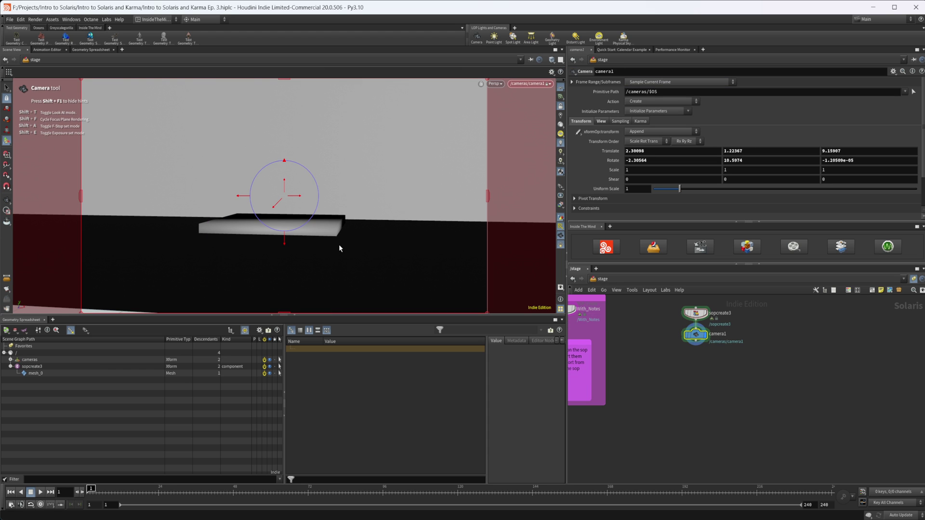
Step: Refine camera1's framing to about 2.23, 1.32, 8.88 in translation, and space its node farther below sopcreate3
key("space")
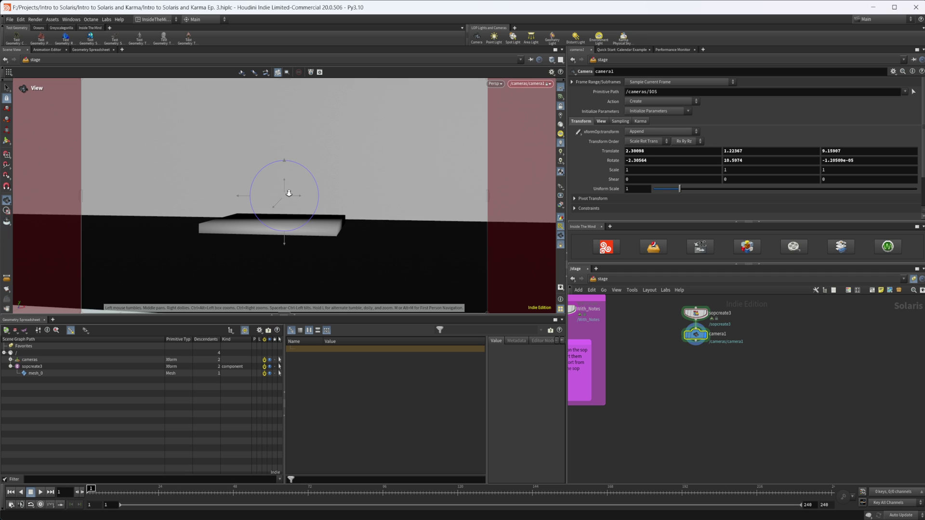
right_click_drag(289, 192, 297, 194)
left_click_drag(291, 195, 284, 200)
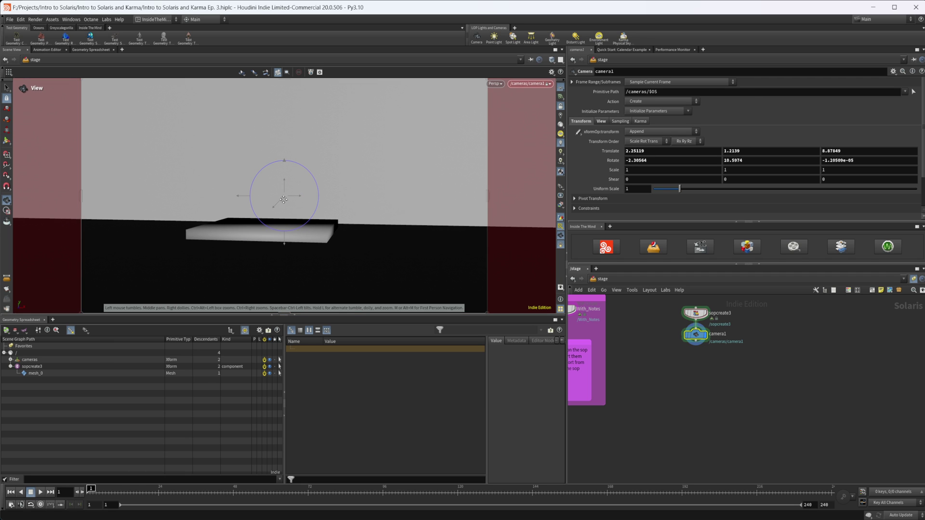
middle_click_drag(286, 200, 294, 199)
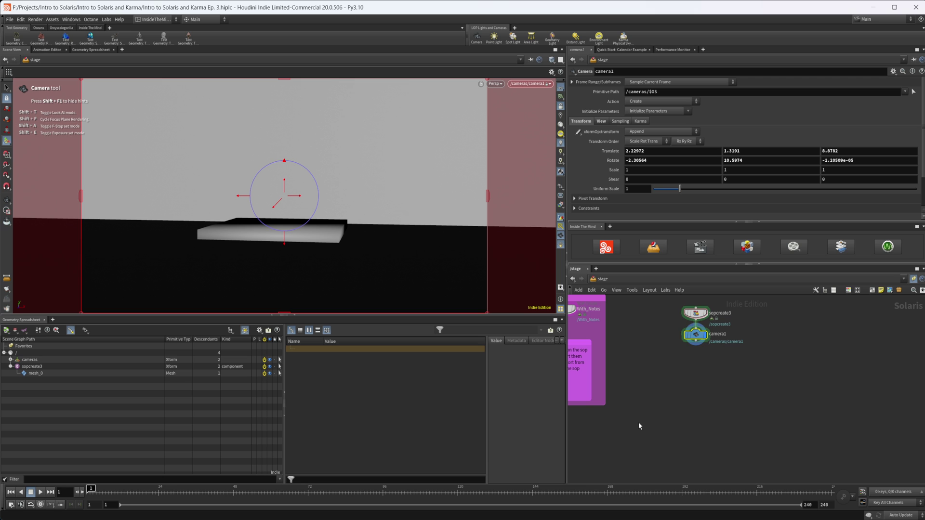
left_click_drag(695, 337, 697, 361)
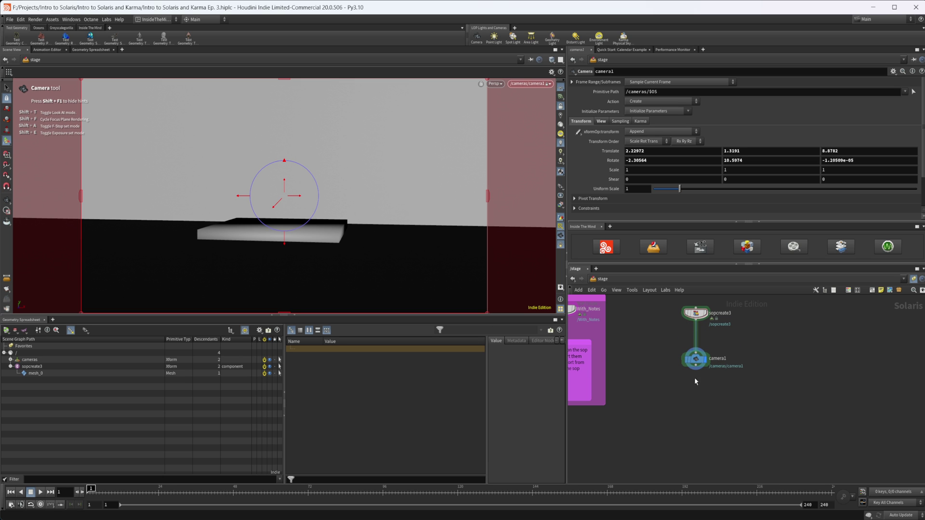
Step: Go inside sopcreate3 and check which cameras its viewport offers
mouse_move(703, 348)
double_click(695, 313)
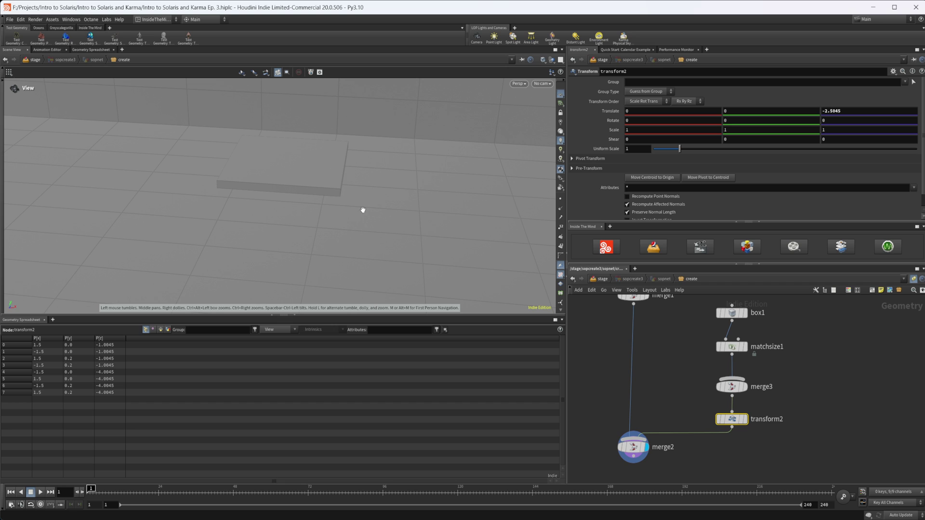
left_click(544, 84)
left_click(776, 393)
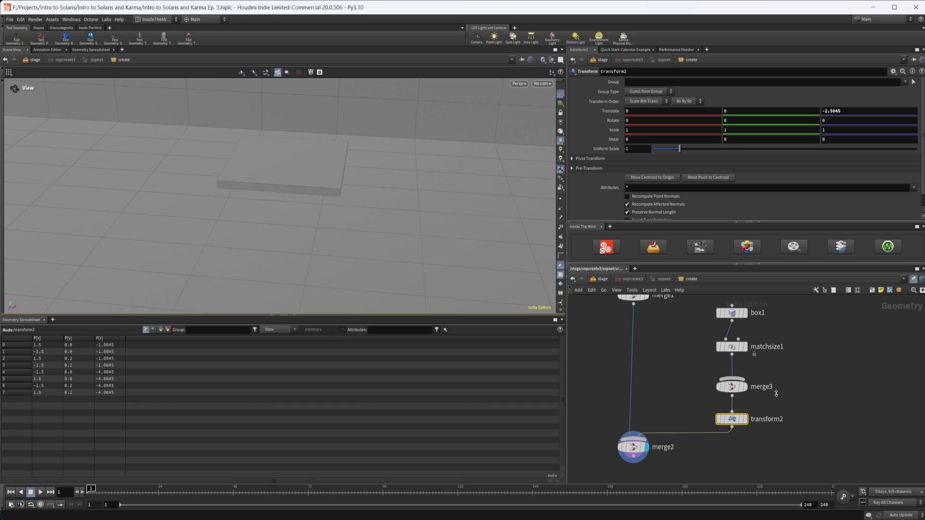
Step: Switch to the object network and create a LOP Import Camera node
left_click(701, 253)
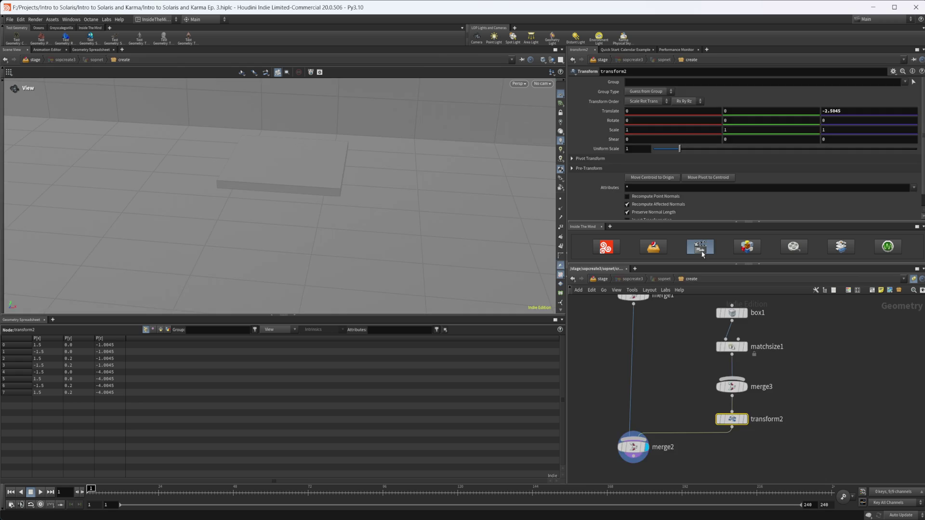
key("Tab")
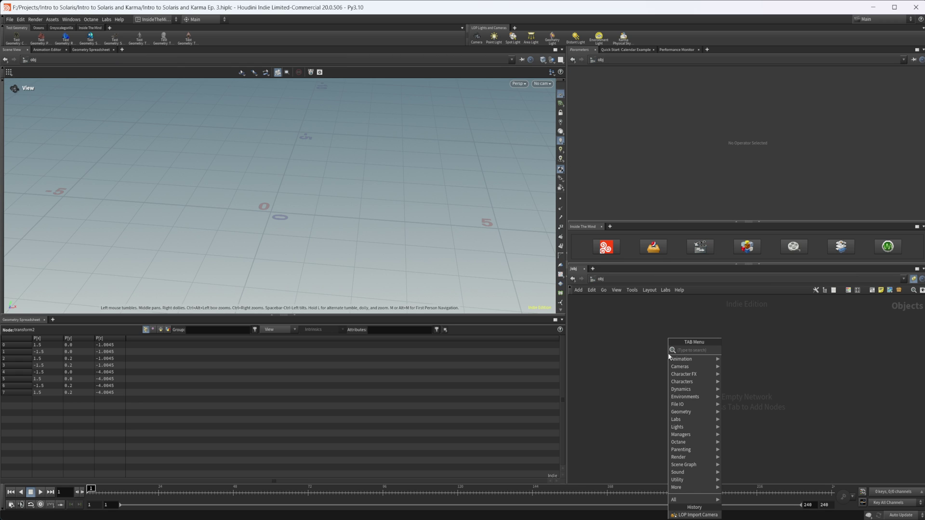
type("lop i")
key("Down")
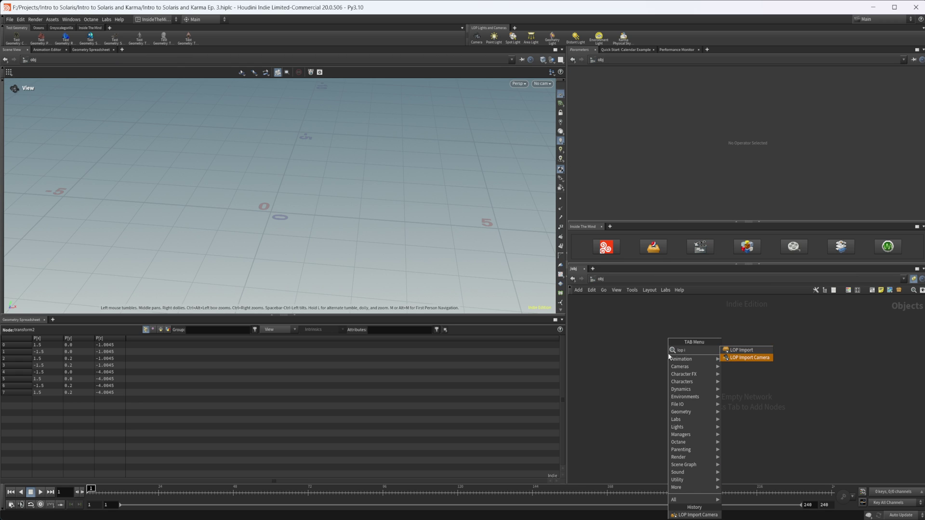
key("Return")
left_click(668, 353)
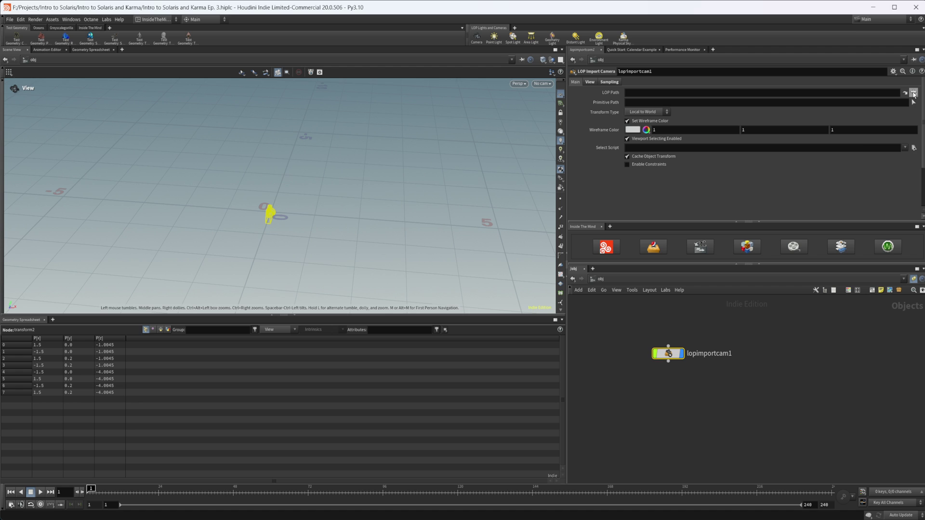
Step: Point lopimportcam1 at the stage camera with LOP path /stage/camera1 and primitive path /cameras/camera1
left_click(913, 93)
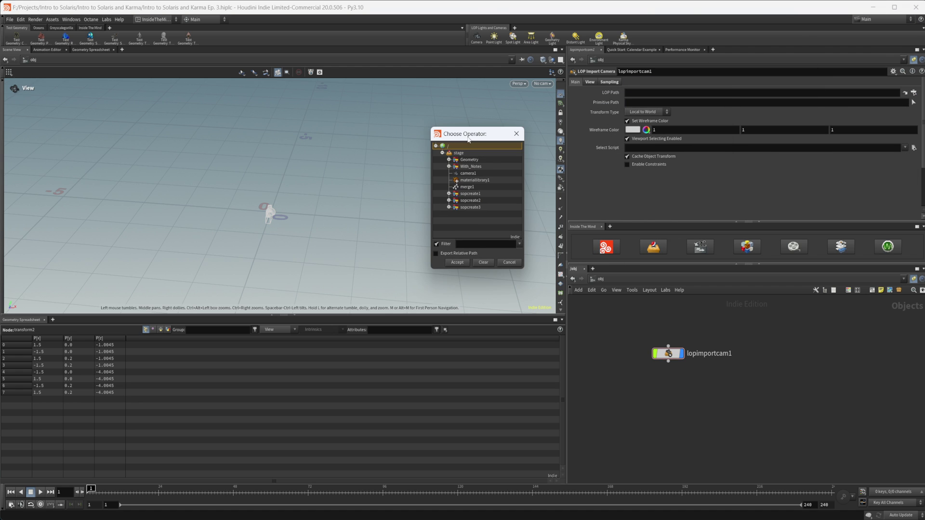
left_click(467, 173)
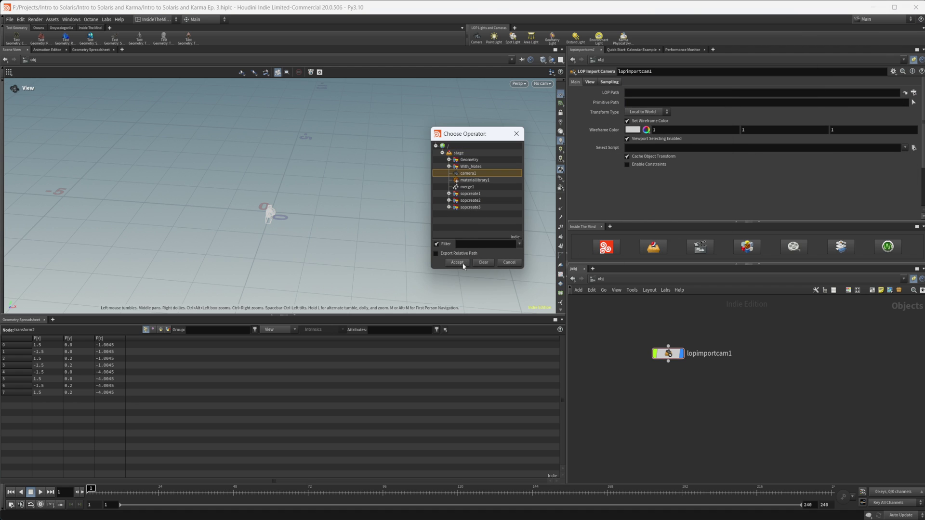
left_click(461, 263)
left_click(914, 103)
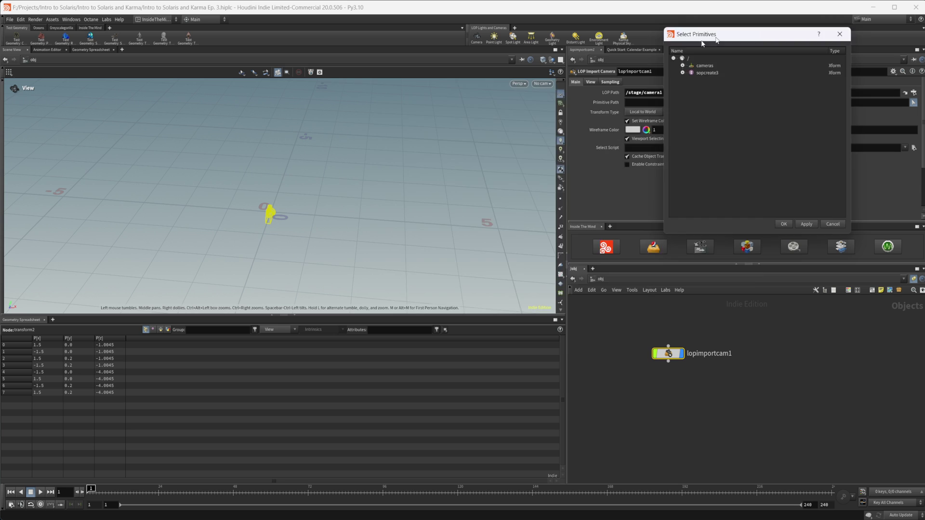
left_click(390, 157)
left_click(420, 165)
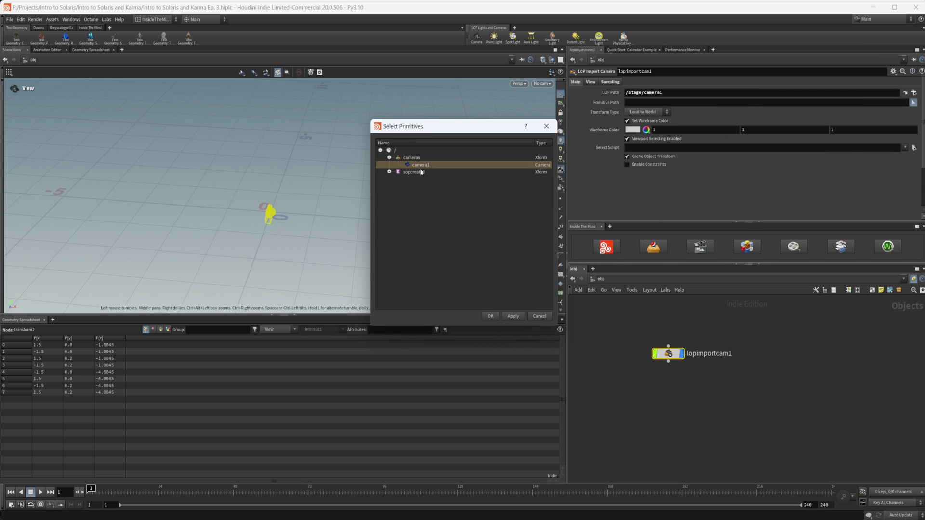
left_click(490, 316)
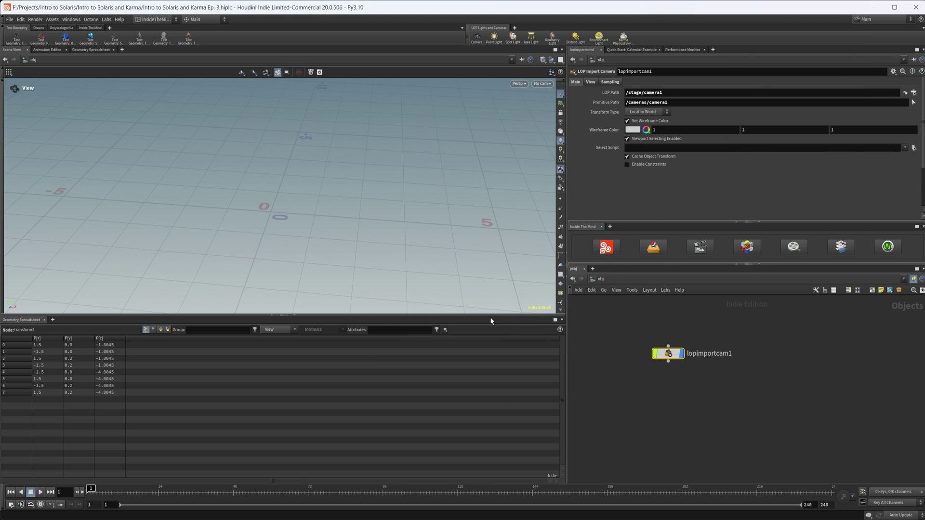
Step: Return inside sopcreate3's geometry network and look through lopimportcam1 in the viewport
left_click_drag(351, 213, 379, 222)
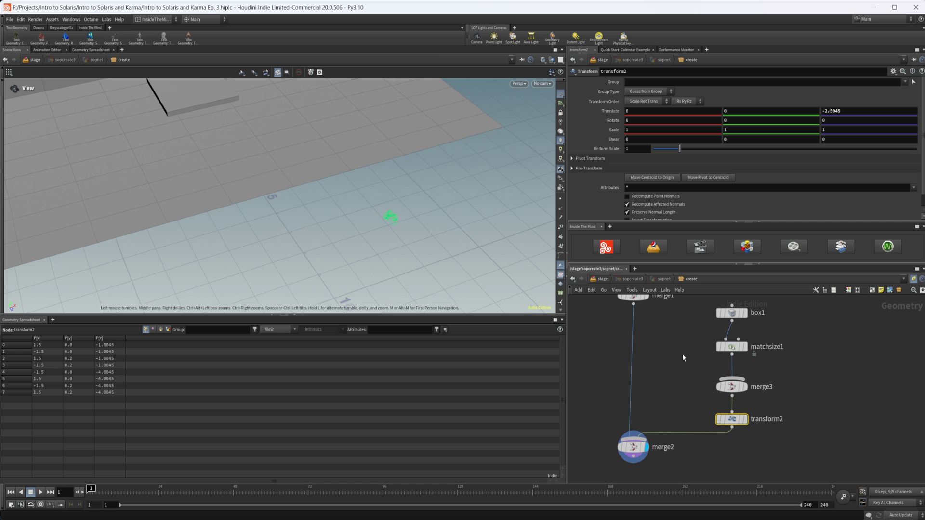
left_click_drag(328, 215, 270, 165)
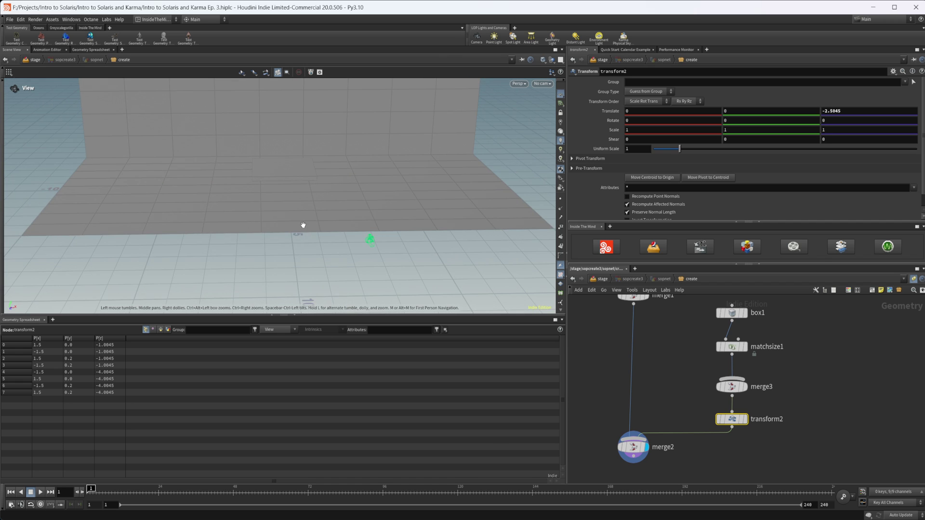
left_click_drag(303, 224, 348, 199)
left_click(542, 83)
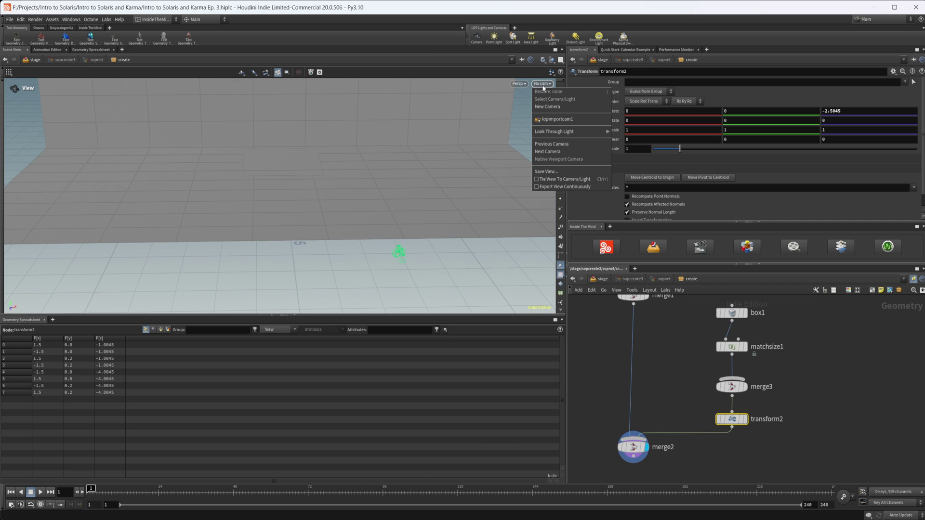
left_click(556, 118)
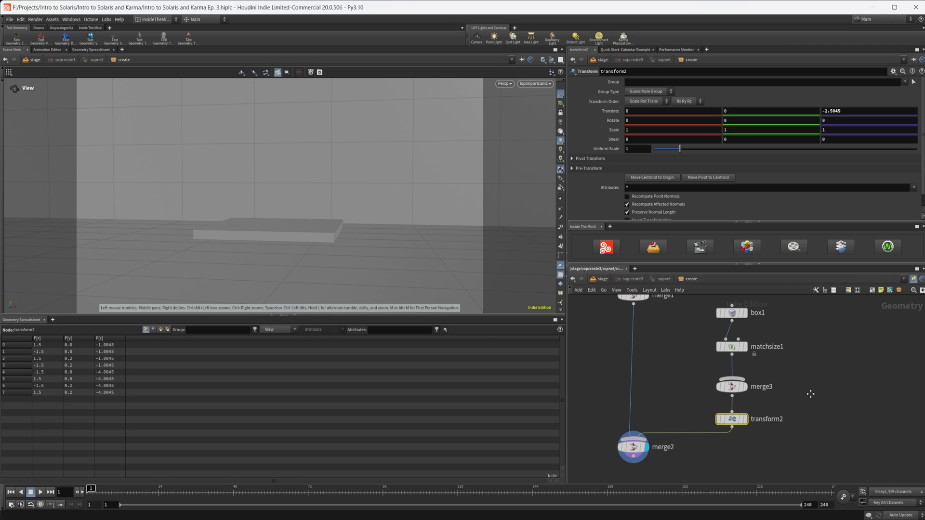
Step: Duplicate box1 and matchsize1 beside the originals as a second branch feeding merge3
middle_click_drag(810, 393, 695, 401)
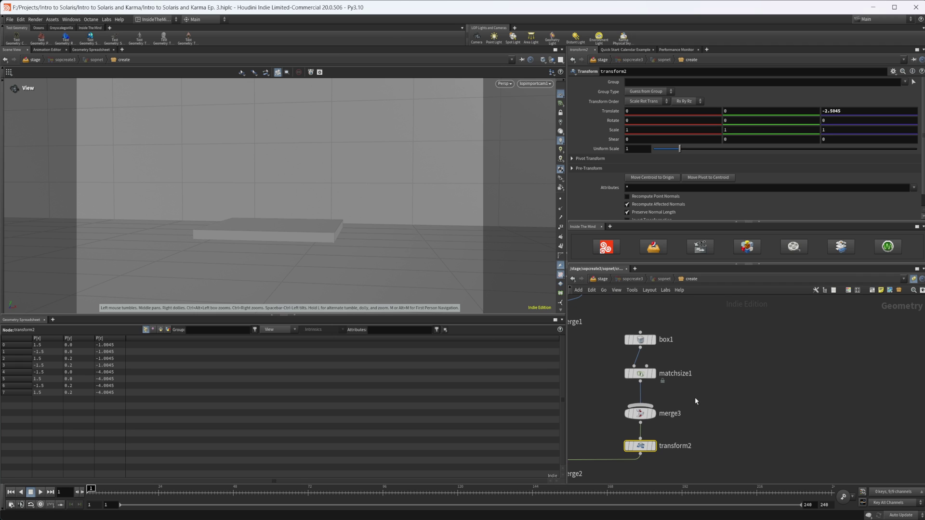
left_click_drag(641, 340, 715, 340, "alt")
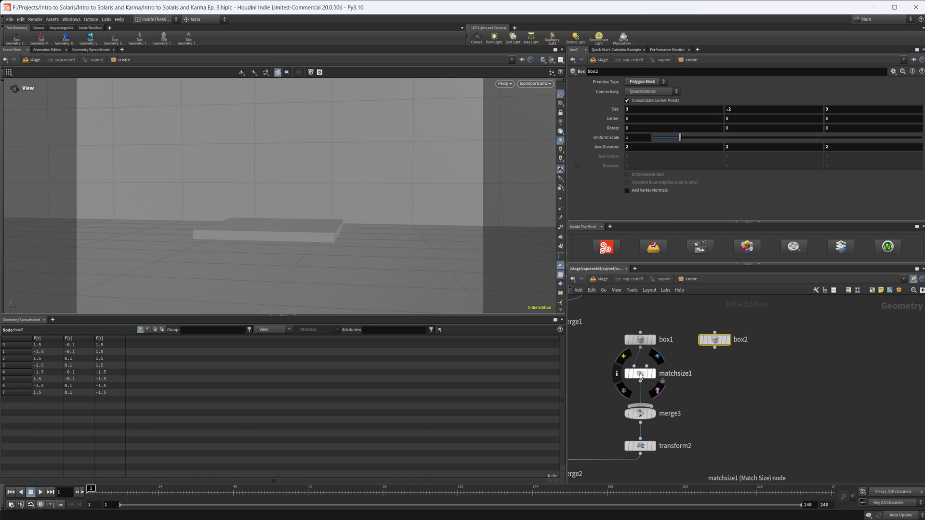
mouse_move(643, 375)
left_mouse_down("alt")
mouse_move(712, 374)
mouse_move(645, 406)
left_mouse_up("alt")
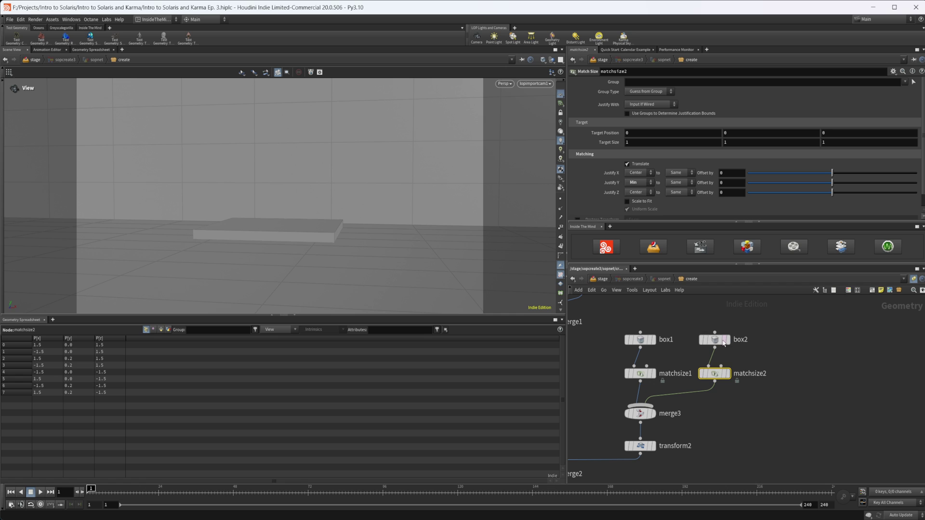
Step: Set matchsize2's X and Z justification to None, keeping Y justification at Min
left_click(714, 340)
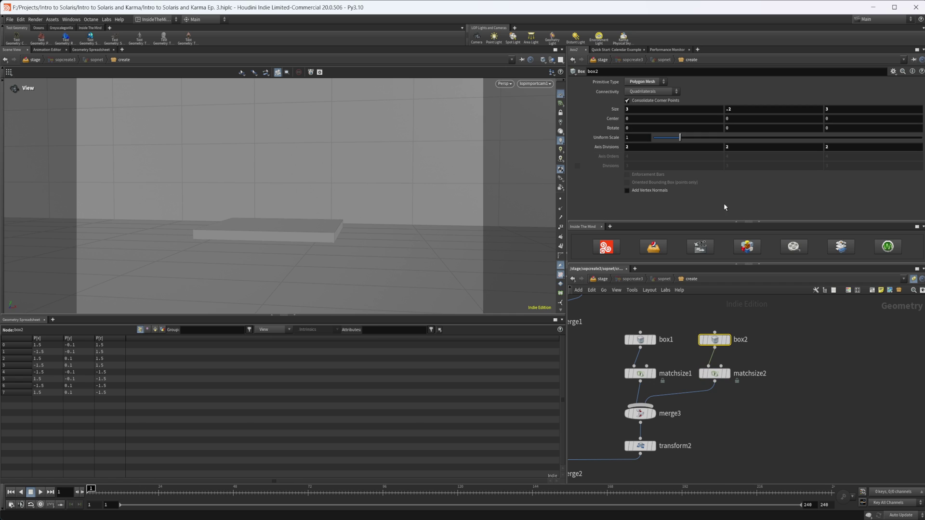
left_click(756, 113)
left_click(715, 374)
left_click(636, 174)
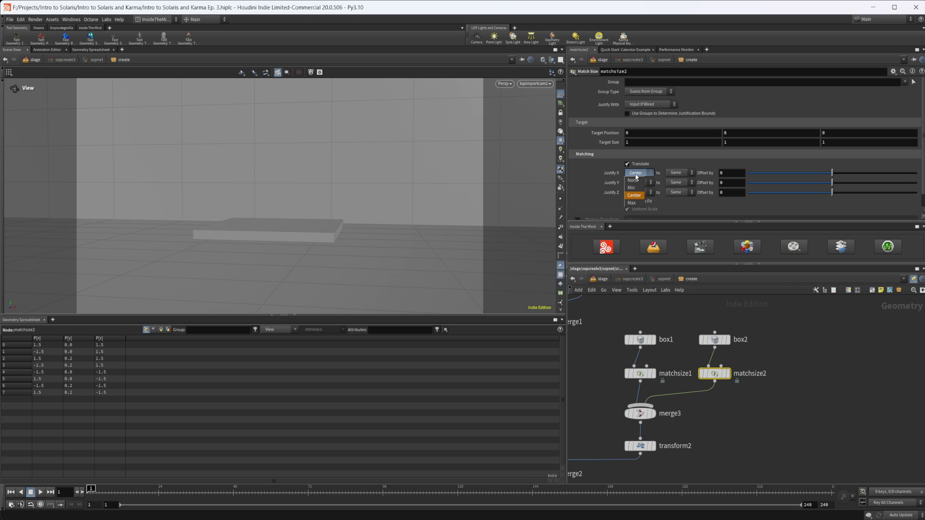
left_click(633, 180)
left_click(637, 183)
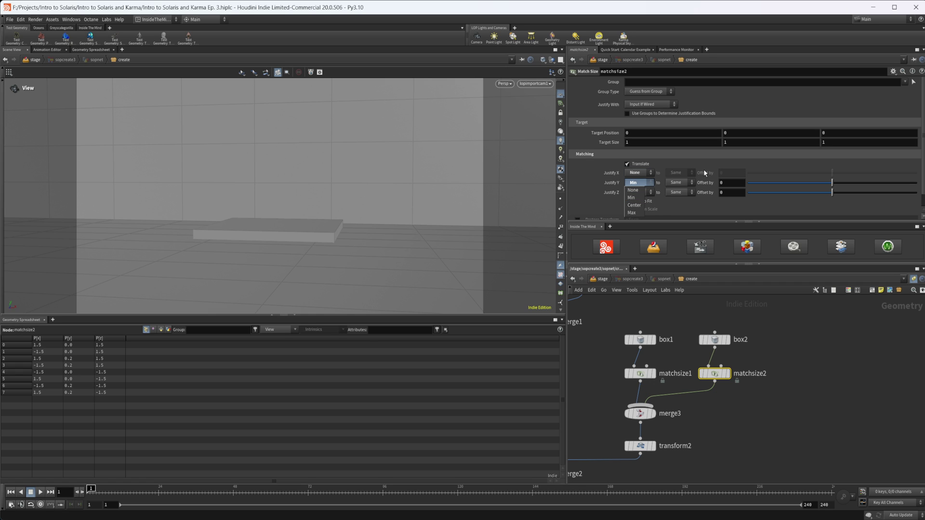
left_click(641, 198)
left_click(637, 192)
left_click(634, 200)
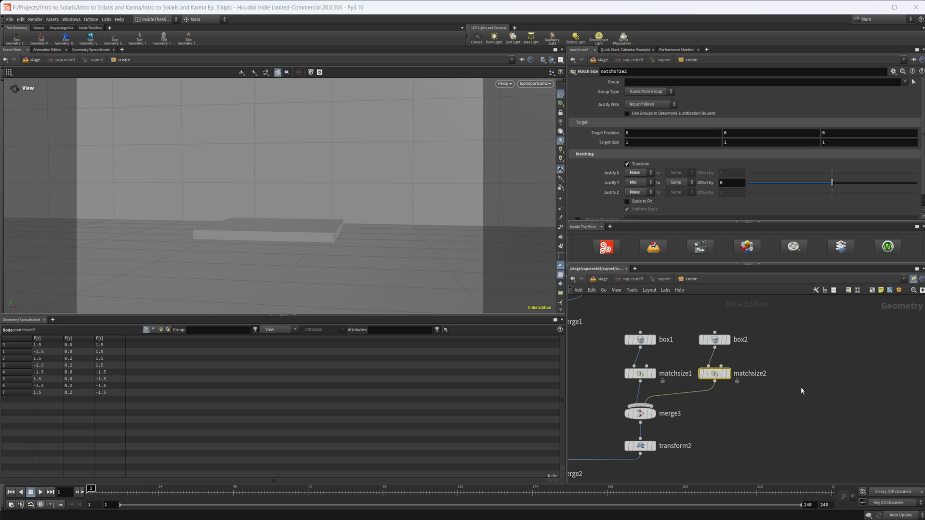
Step: Move box2's center to 1 in Z and set its size to 2, 0.075, 0.4
mouse_move(714, 378)
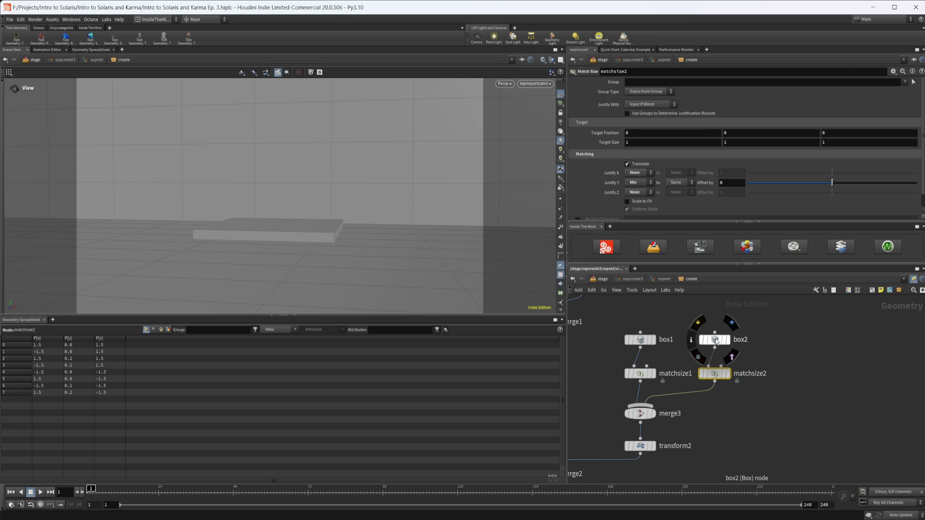
left_click(716, 342)
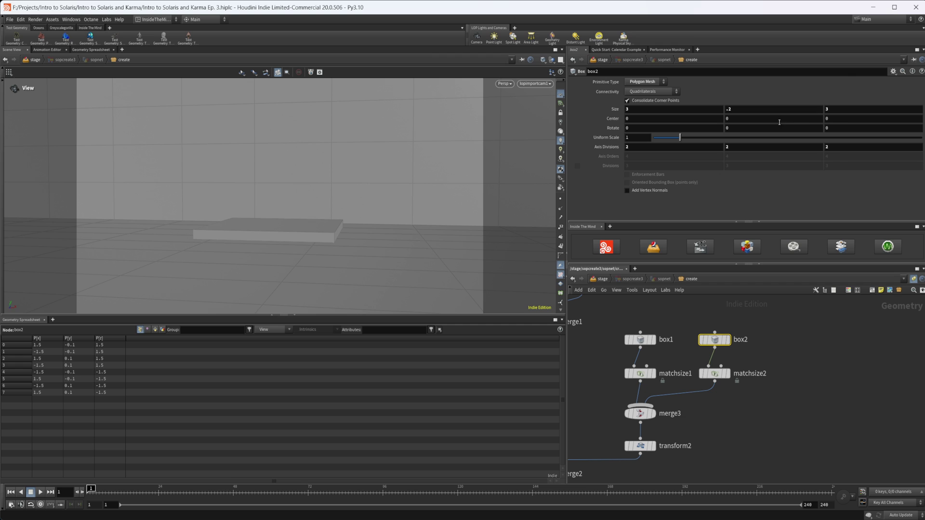
middle_click_drag(844, 123, 874, 127)
left_click(721, 109)
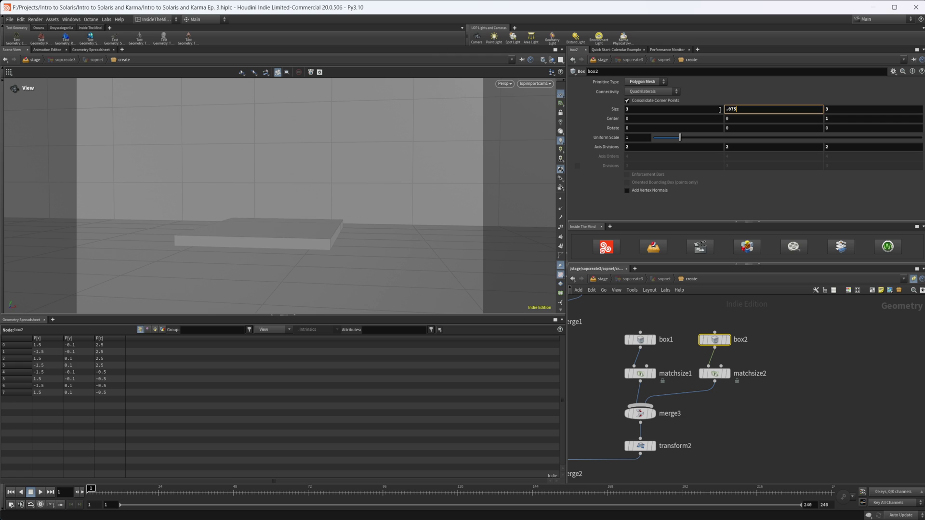
key("Return")
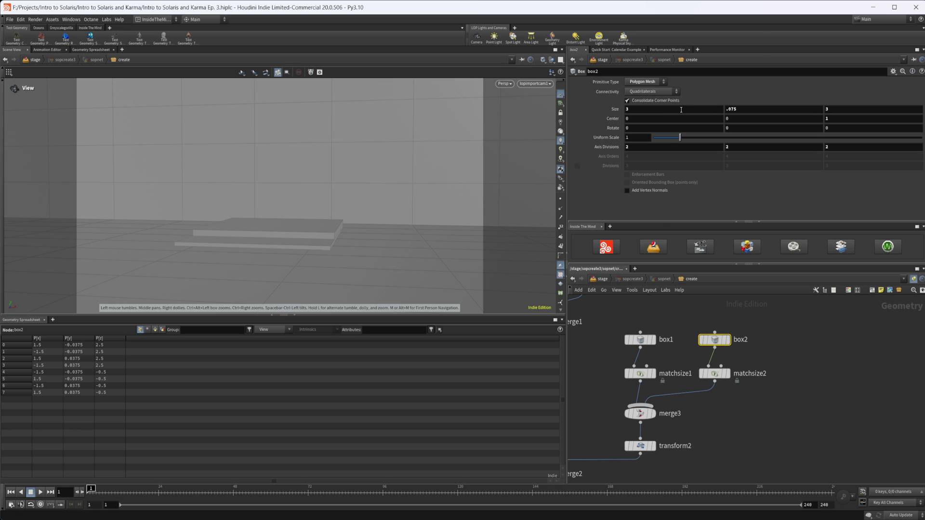
left_click(651, 112)
type("2")
key("Return")
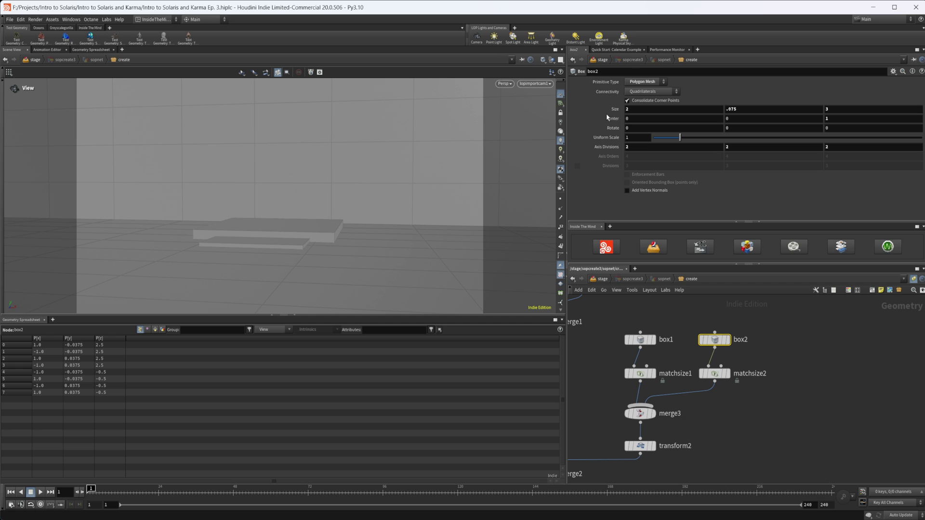
left_click(835, 109)
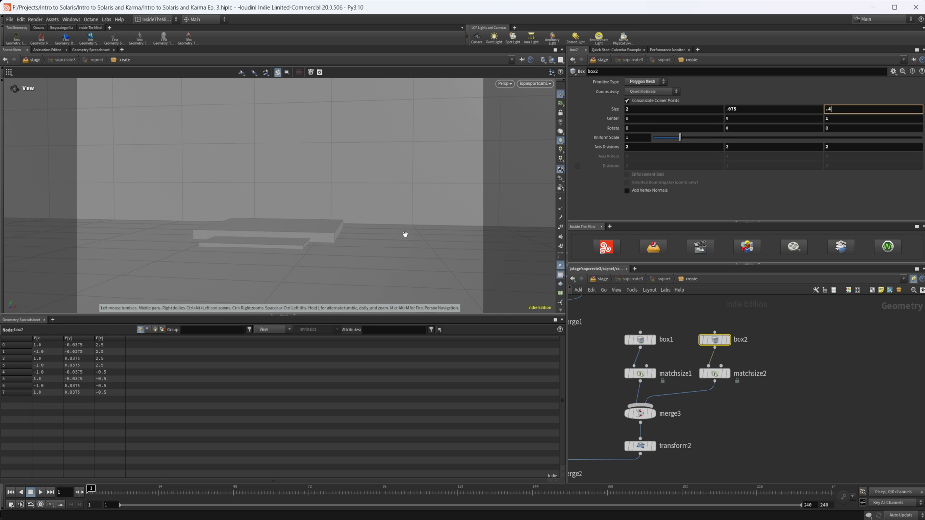
key("Return")
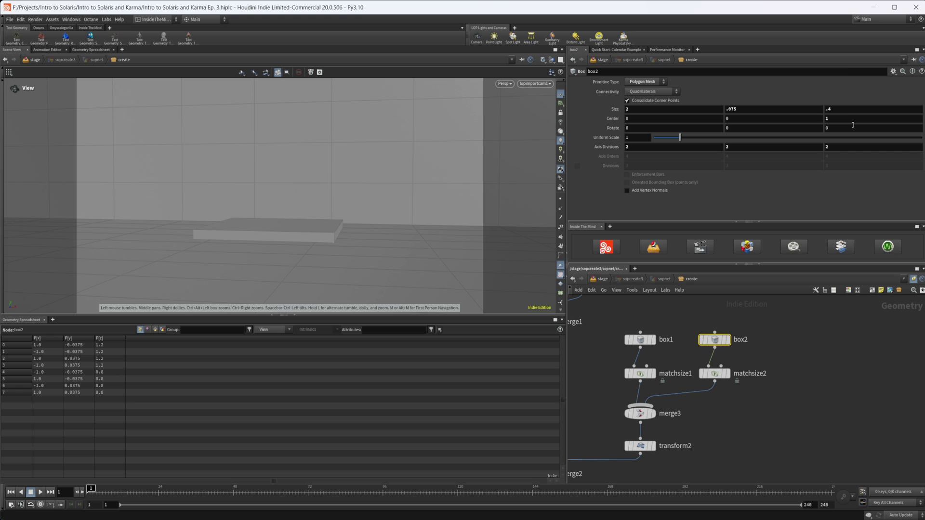
Step: Set box2's center Z to 1.65 to place it as a step at the slab's front edge
middle_click_drag(853, 125, 908, 138)
left_click_drag(279, 236, 332, 270)
mouse_move(840, 119)
middle_mouse_down()
mouse_move(855, 120)
mouse_move(823, 122)
mouse_move(832, 121)
middle_mouse_up()
left_click_drag(183, 249, 188, 194)
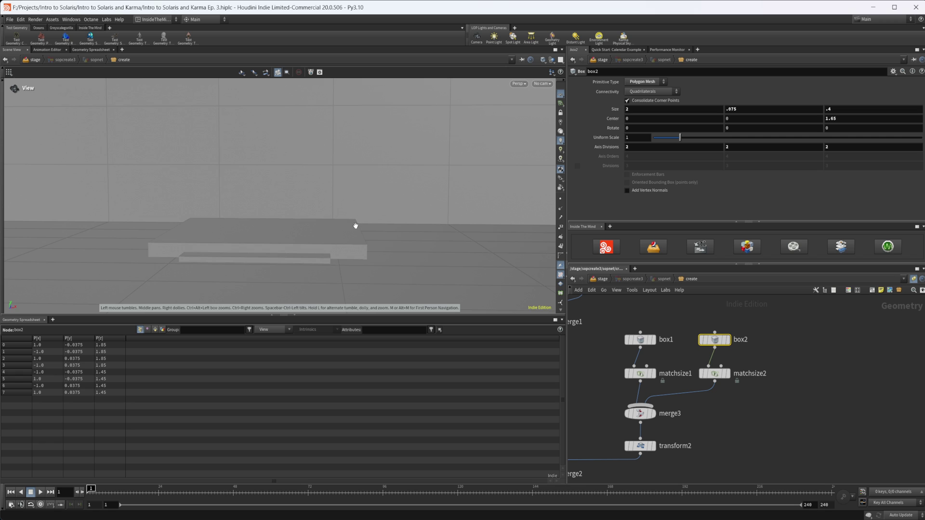
left_click_drag(323, 238, 301, 246)
Step: Duplicate box1 and matchsize1 together, placing the copies beyond the box2 branch
middle_click_drag(794, 383, 786, 383)
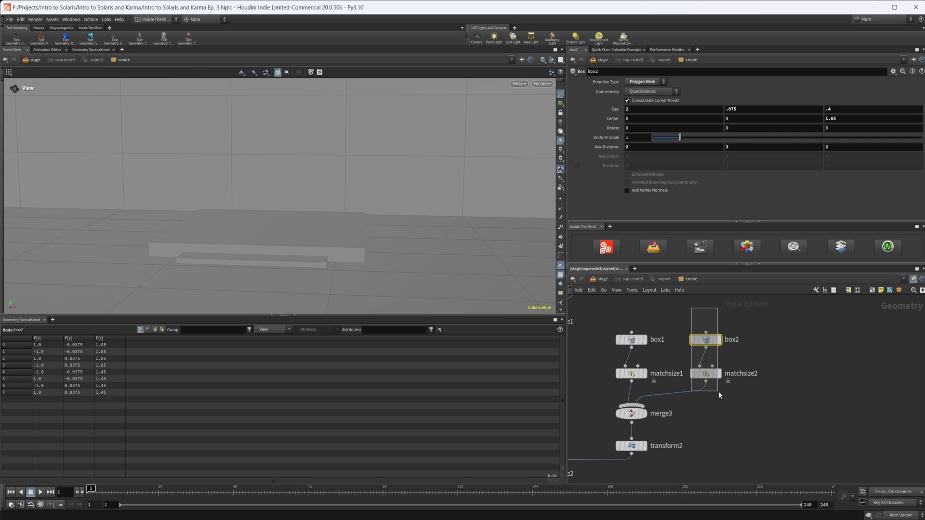
left_click_drag(719, 392, 659, 338)
left_click_drag(631, 311, 768, 370)
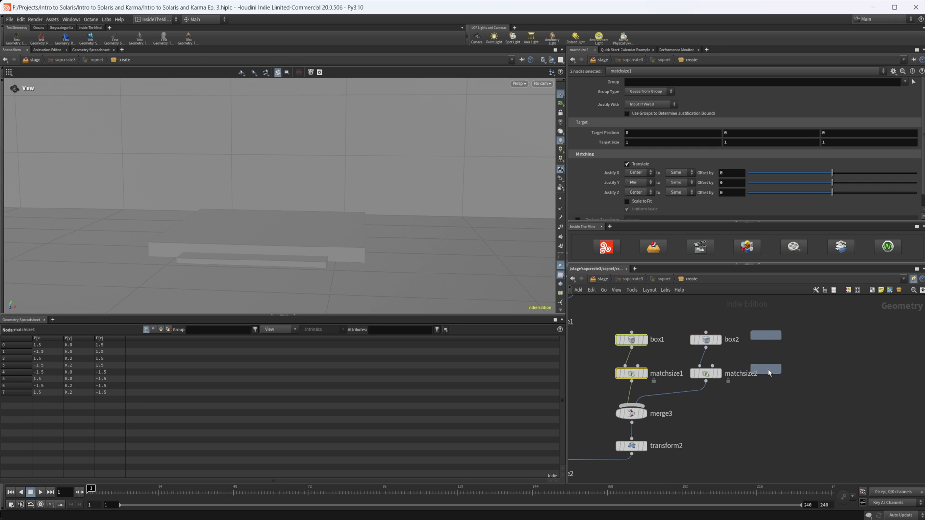
left_click(770, 372)
Step: Set matchsize3's X and Z justification to None
left_click(775, 340)
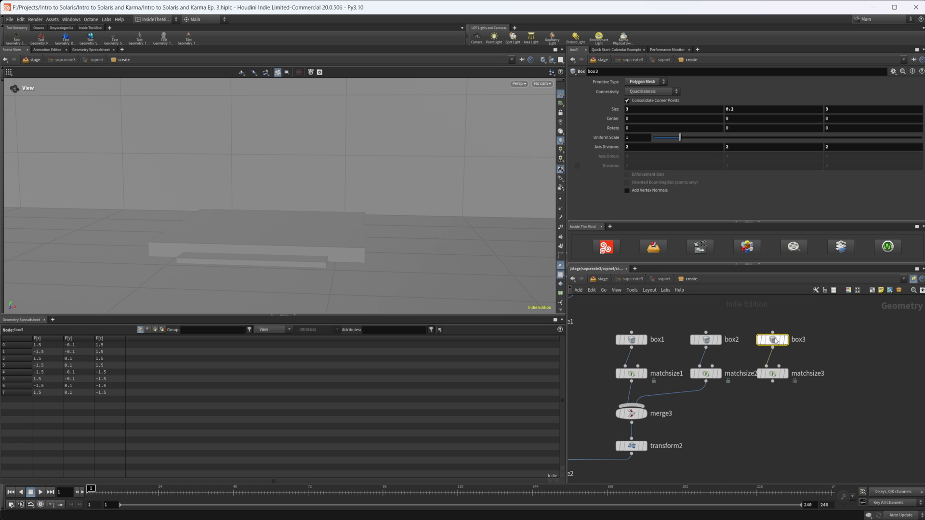
left_click(772, 374)
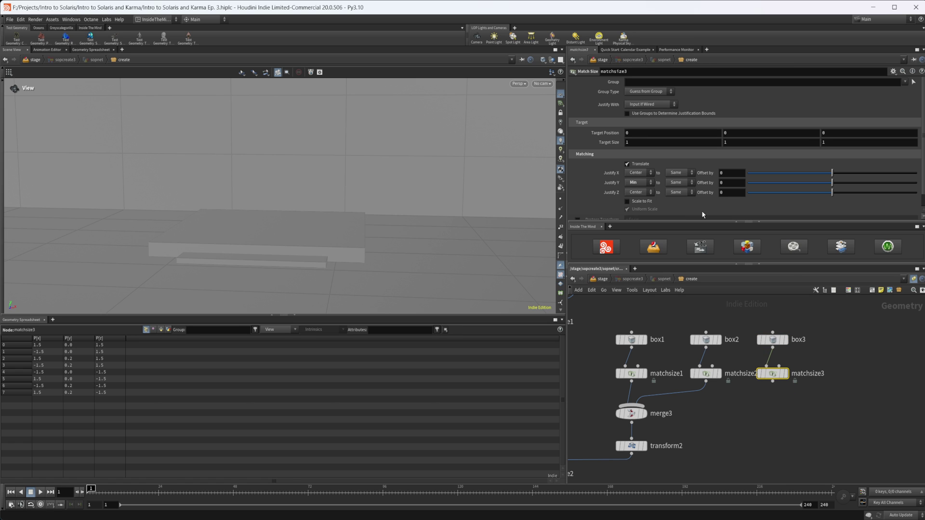
left_click(644, 173)
left_click(633, 181)
left_click(638, 192)
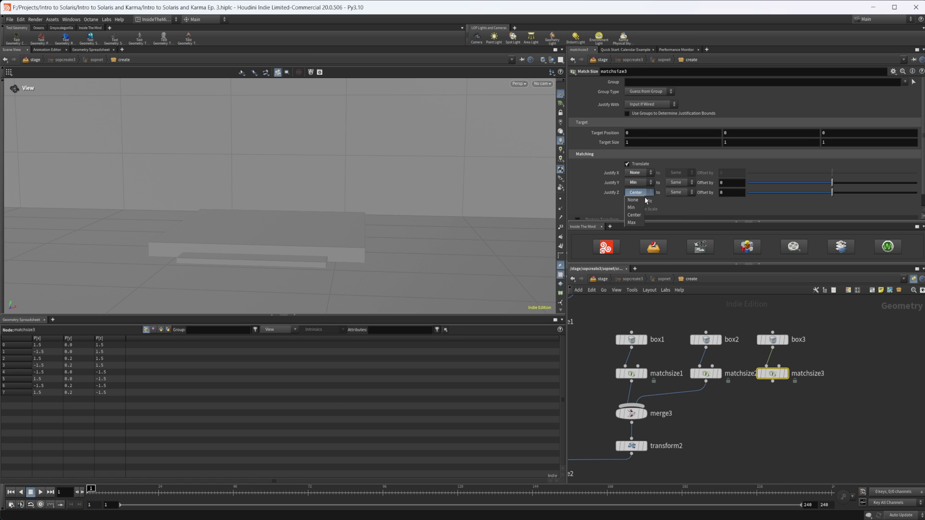
left_click(633, 200)
Step: Wire matchsize3 into merge3 and resize box3 to 0.6 in X and 0.9 in Y
left_click(773, 340)
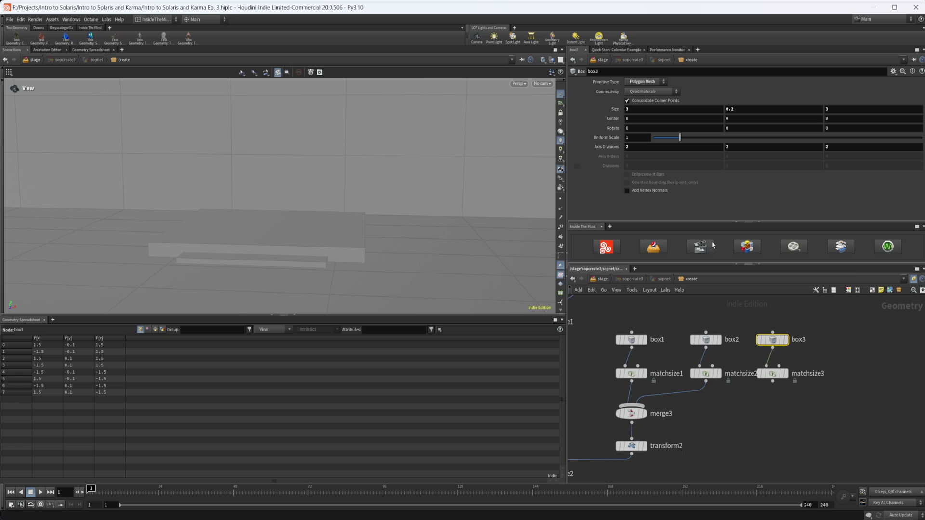
middle_click_drag(753, 110, 755, 111)
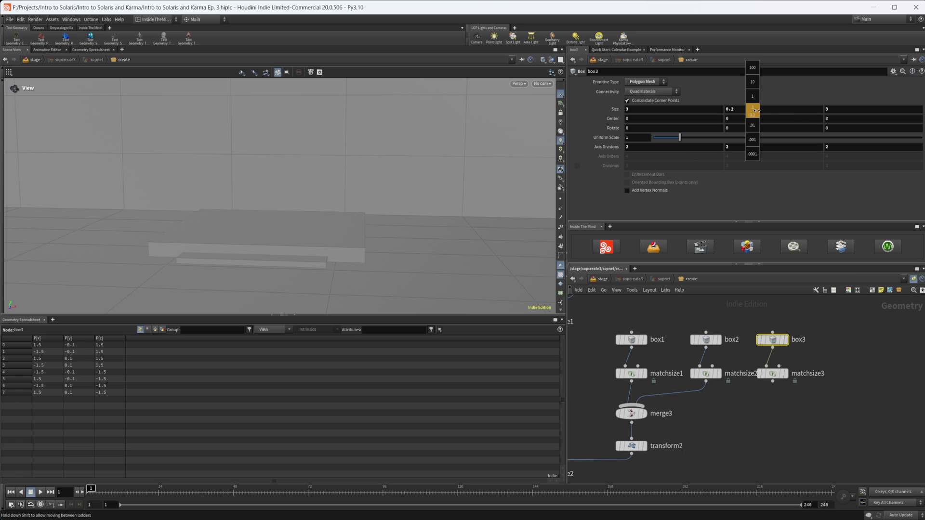
middle_click_drag(831, 118, 831, 119)
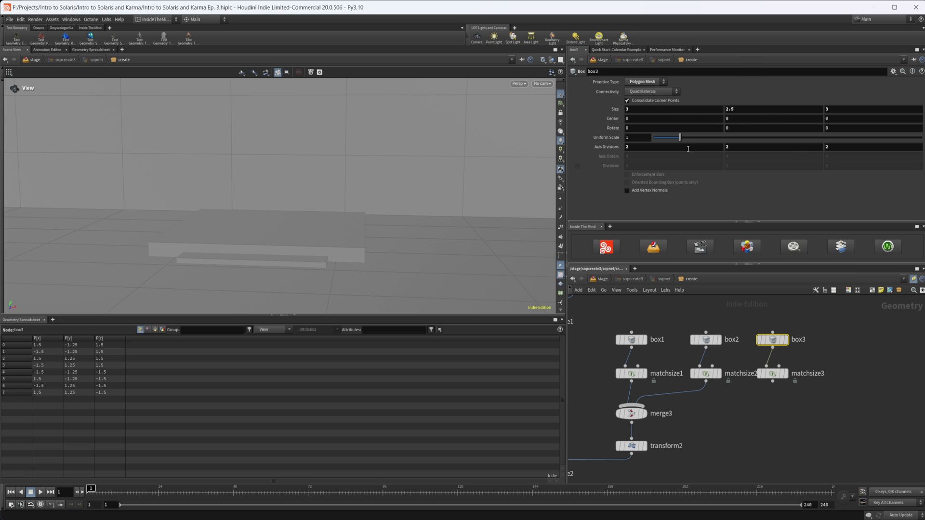
left_click_drag(772, 381, 631, 430)
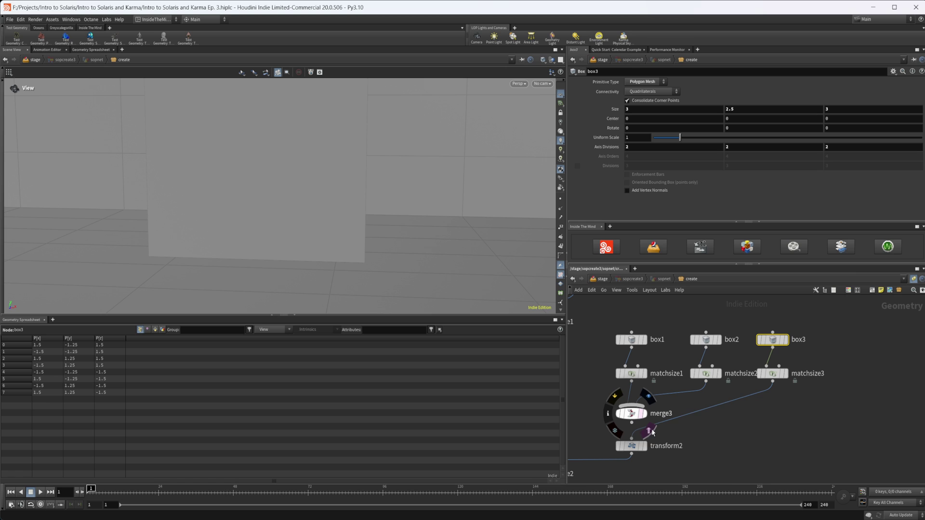
key("ctrl+z")
left_click_drag(773, 383, 635, 406)
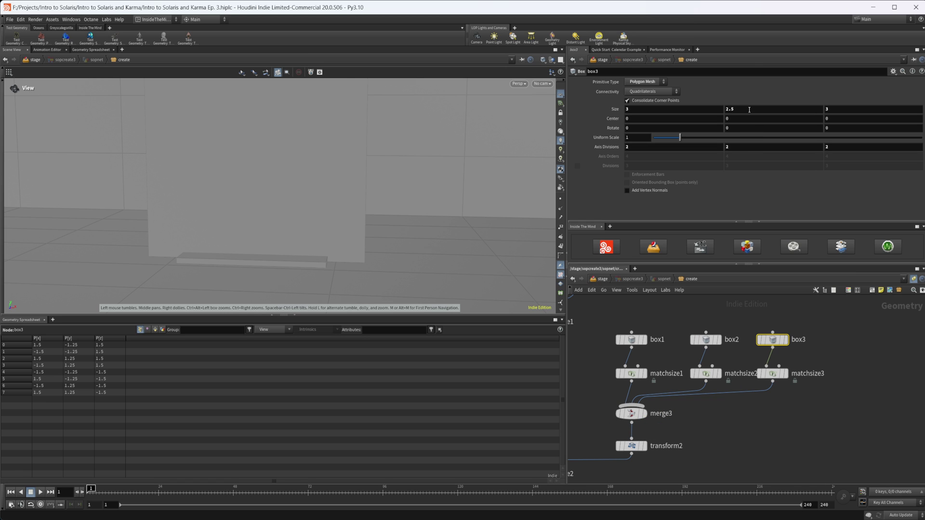
middle_click_drag(750, 109, 602, 132)
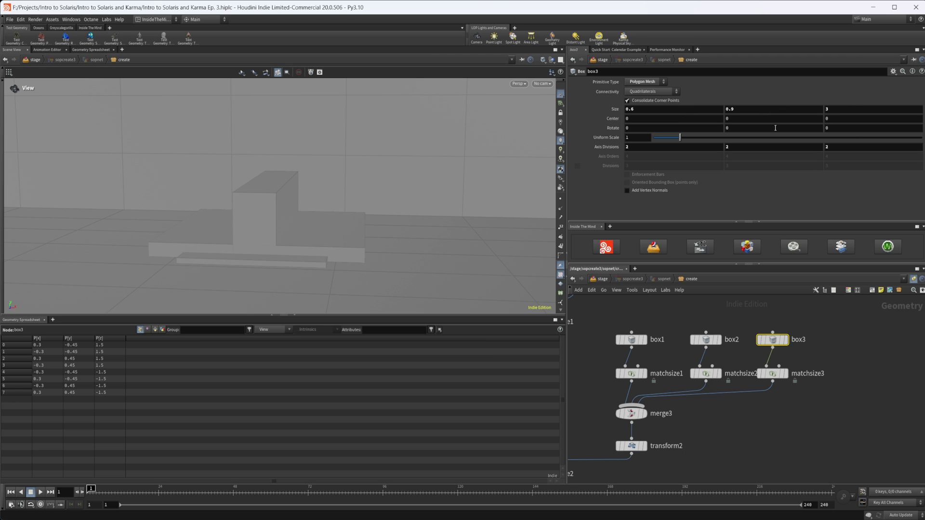
Step: Set box3's Z size to 2.2 and its center to -0.1 in X and -0.8 in Z
middle_click_drag(850, 110, 825, 162)
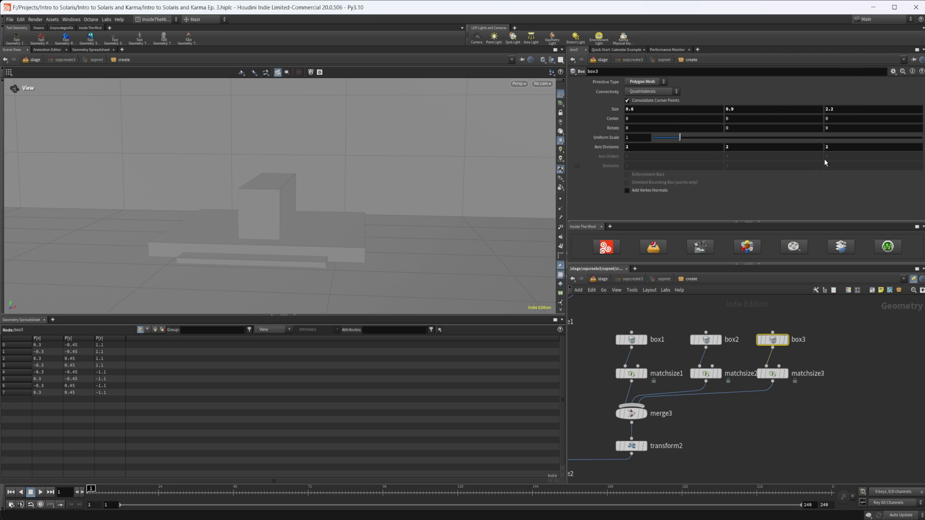
middle_click_drag(847, 121, 814, 121)
middle_click_drag(696, 122, 690, 121)
key("Return")
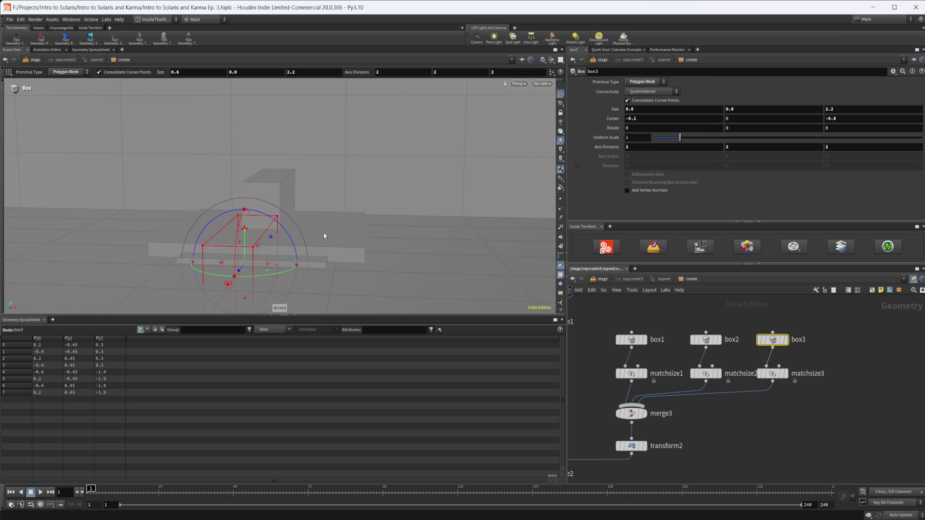
Step: Move box3 beside the slab's end, centering it at about -1.79 in X and -0.38 in Z
left_click_drag(259, 265, 137, 259)
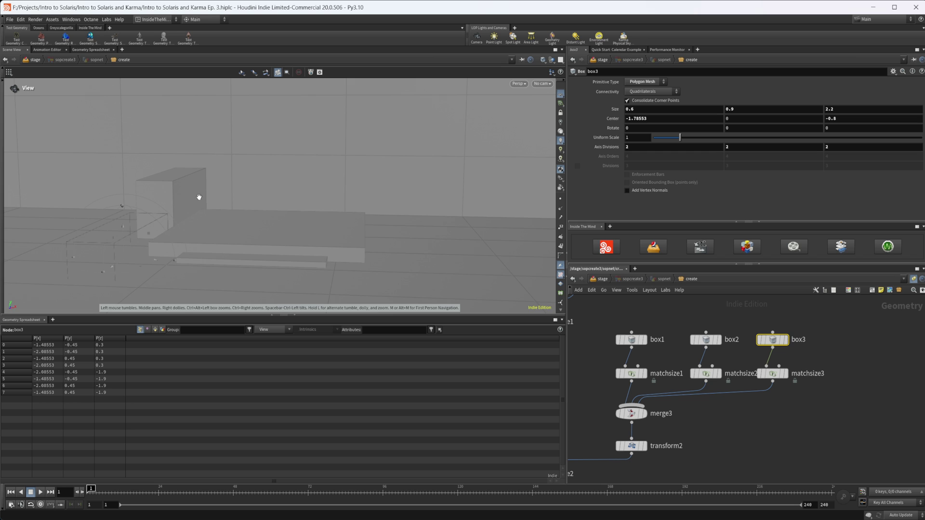
mouse_move(198, 196)
left_mouse_down("alt")
mouse_move(222, 208)
mouse_move(190, 194)
left_mouse_up("alt")
key("Return")
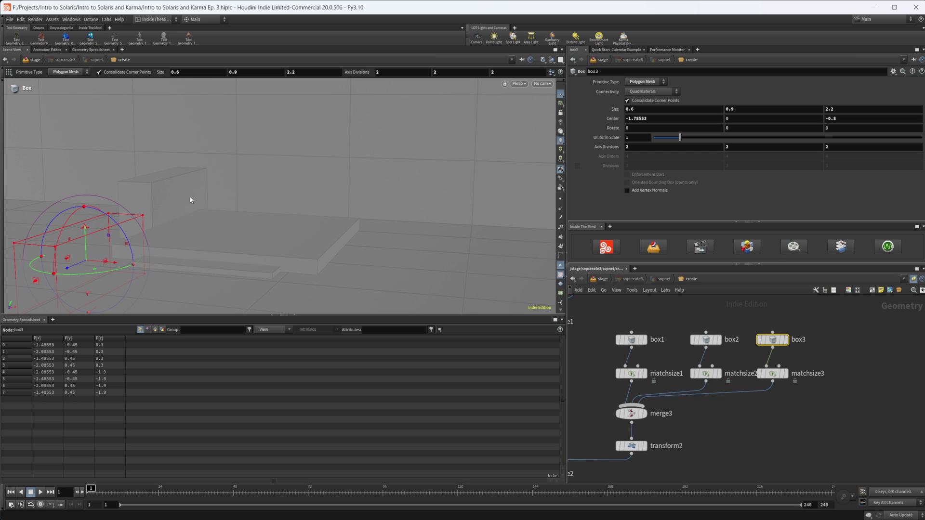
left_click_drag(76, 267, 57, 281)
Step: Duplicate box3 and matchsize3 beside their branch and wire matchsize4 into merge3
left_click_drag(760, 313, 797, 424)
left_click(838, 387)
left_click(835, 396)
left_click_drag(839, 381, 631, 406)
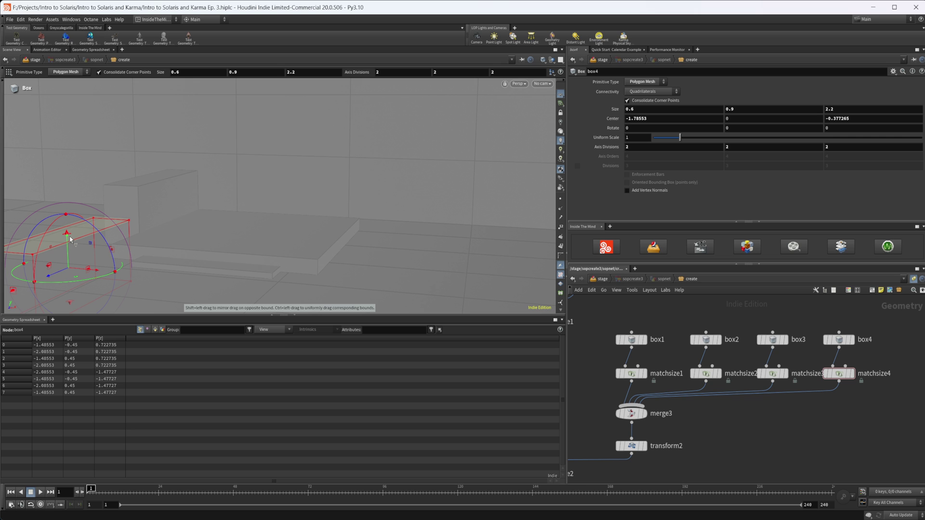
Step: Reshape box4 to about 1.45 high and 1.01 deep, centered at about -1.65 in X and -1.01 in Z
left_click_drag(71, 238, 78, 193)
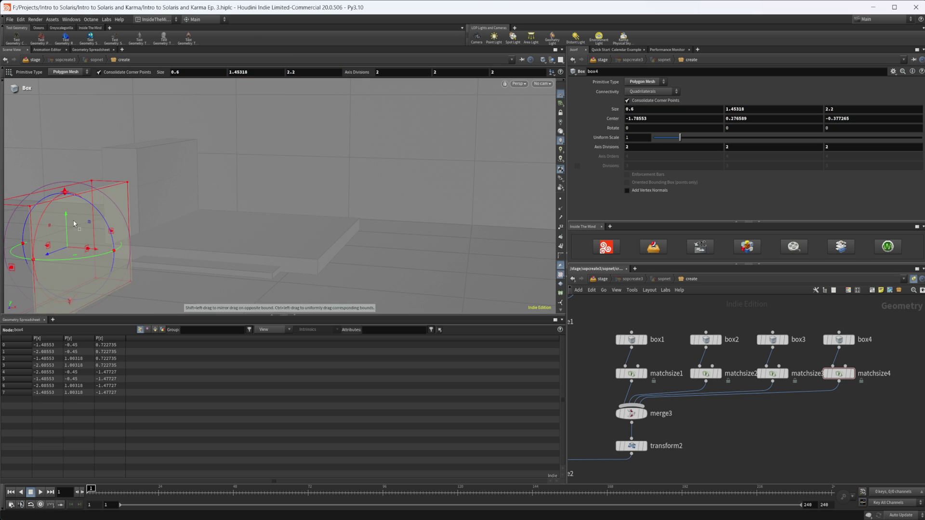
left_click_drag(12, 266, 113, 244)
key("ctrl+z")
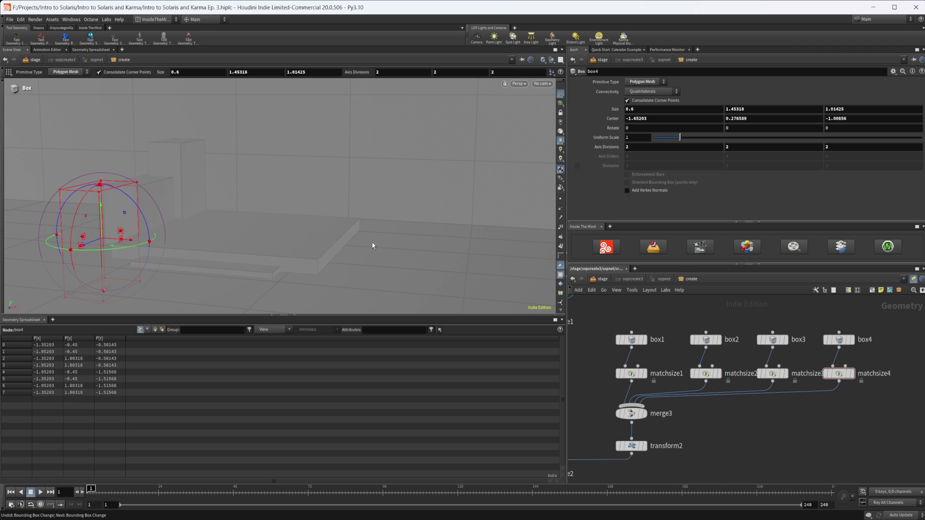
Step: Duplicate box4 and matchsize4 beside their branch and wire matchsize5 into merge3
middle_click_drag(864, 436, 773, 429)
left_click_drag(772, 314, 812, 371)
left_click(812, 374)
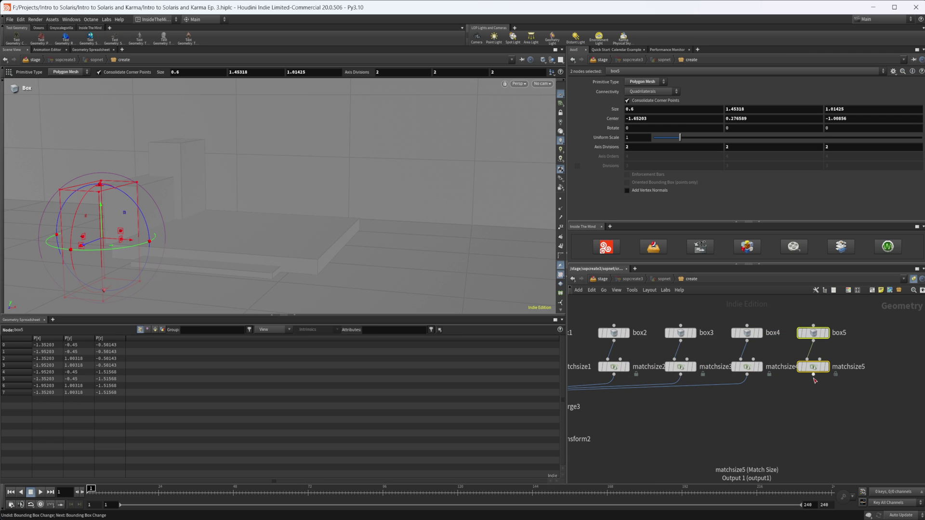
left_click(813, 375)
left_click(790, 423)
middle_click_drag(790, 423, 832, 408)
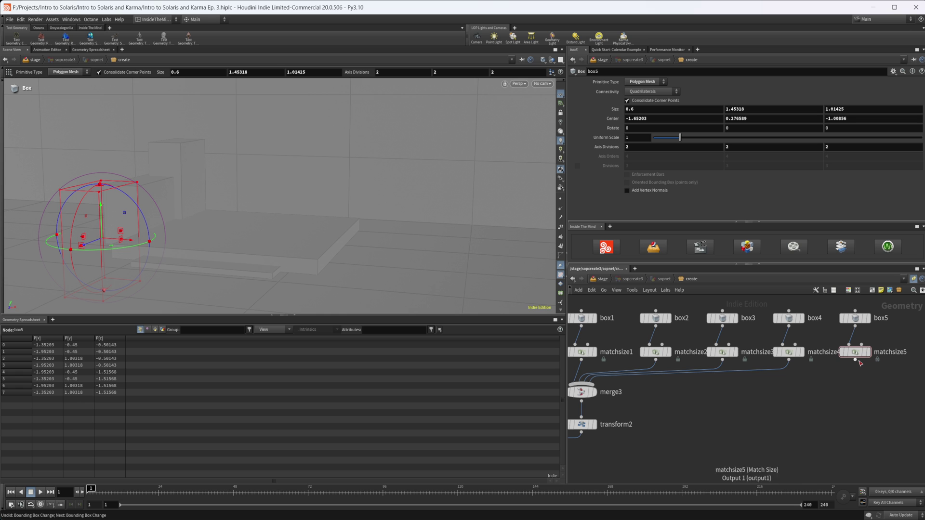
middle_click_drag(715, 402, 613, 410)
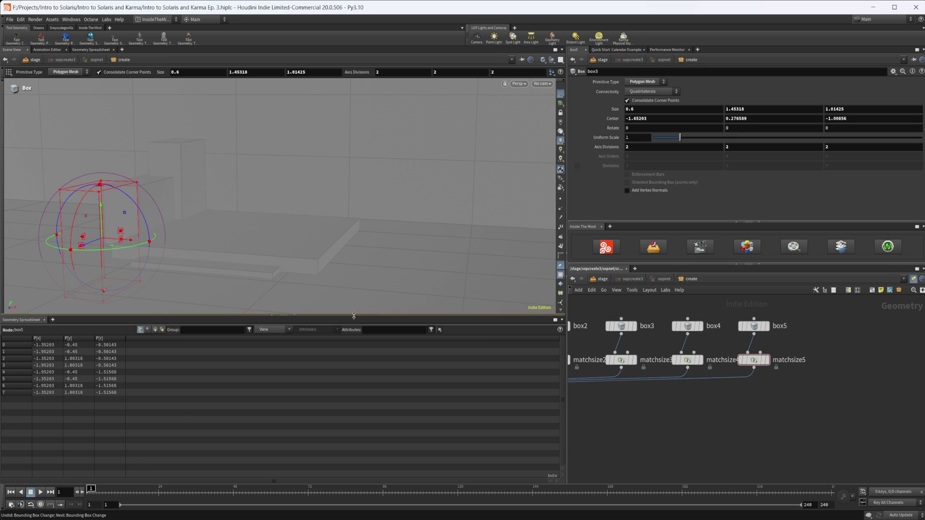
Step: Reshape box5 into a low platform about 2.39 by 0.41 by 1.75, centered at about -0.26 in X and -0.64 in Z
left_click_drag(144, 252, 255, 248)
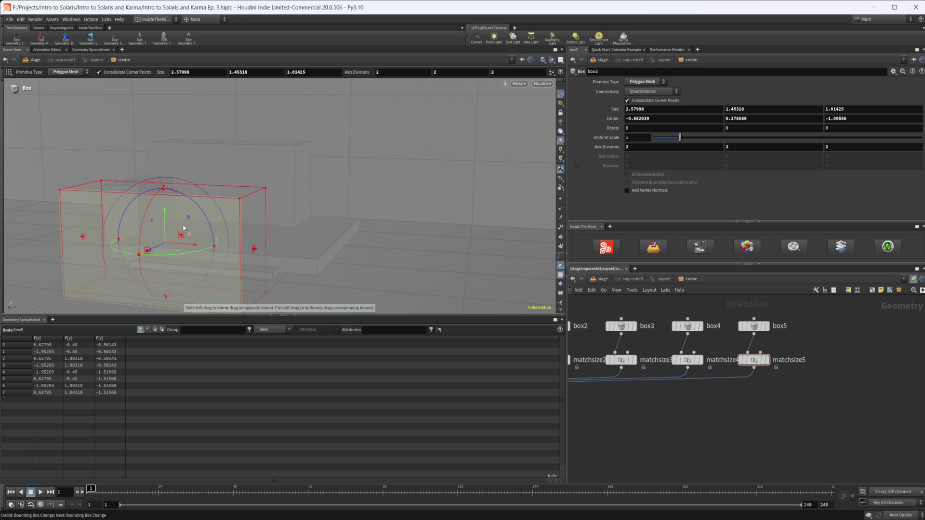
left_click_drag(201, 191, 204, 296)
key("ctrl+z")
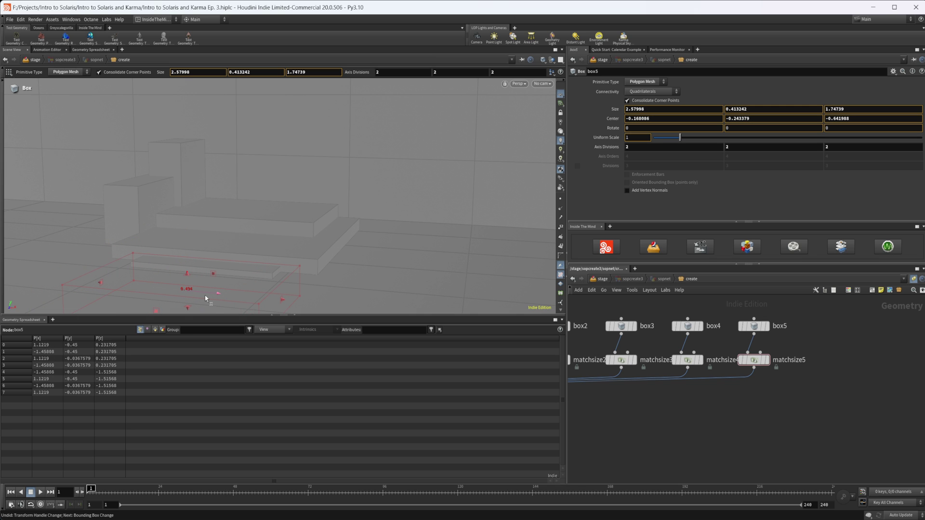
middle_click_drag(340, 266, 393, 268, "alt")
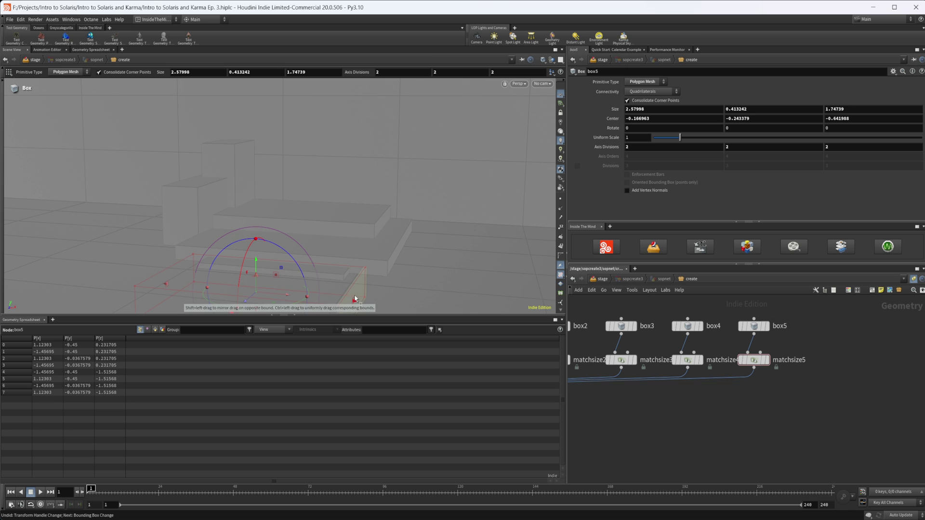
left_click_drag(354, 300, 369, 283)
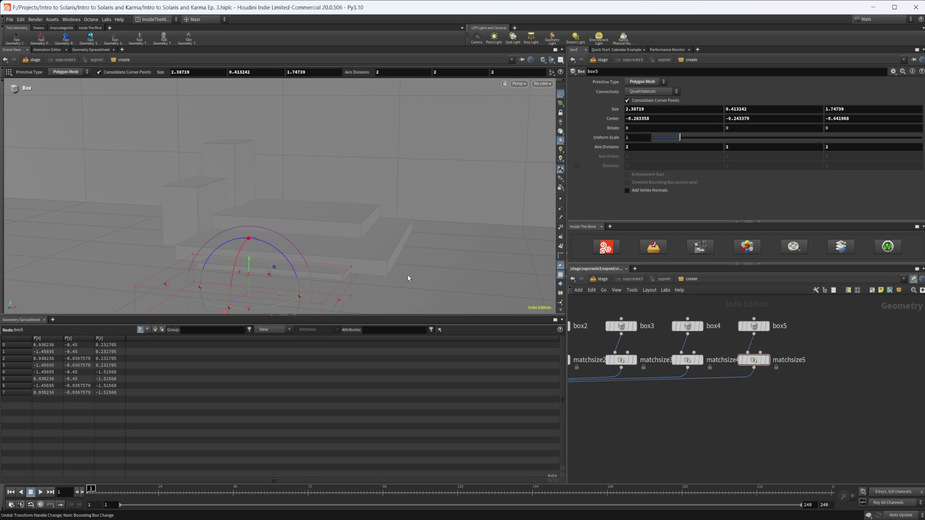
Step: Duplicate box5 and matchsize5 beside their branch and wire matchsize6 into merge3
left_click_drag(774, 378, 813, 360)
middle_click_drag(758, 409, 846, 388)
left_click(816, 406)
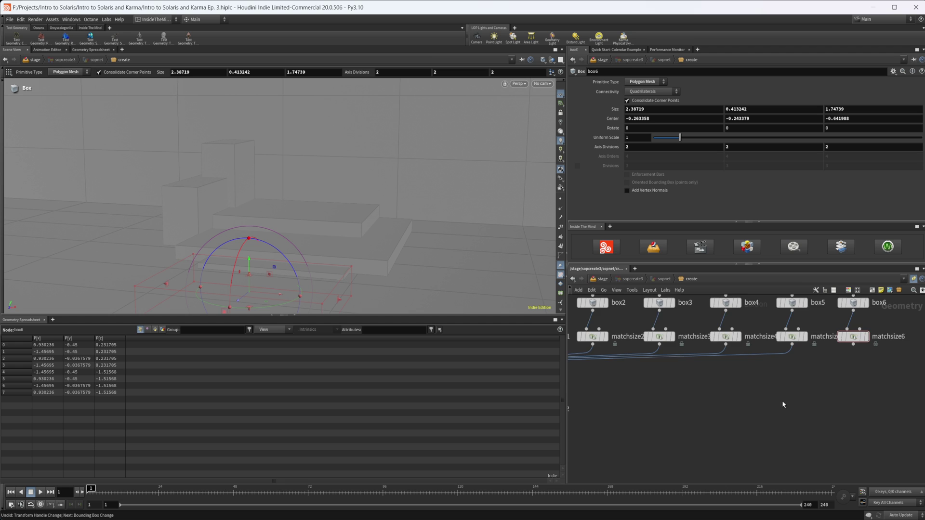
scroll(781, 400, "down", 3)
left_click(840, 360)
left_click(620, 388)
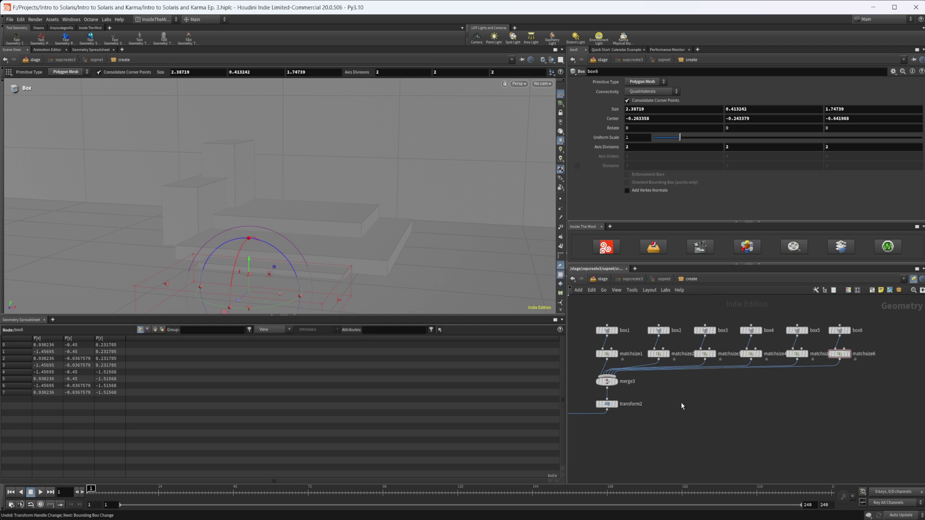
middle_click_drag(675, 407, 622, 402)
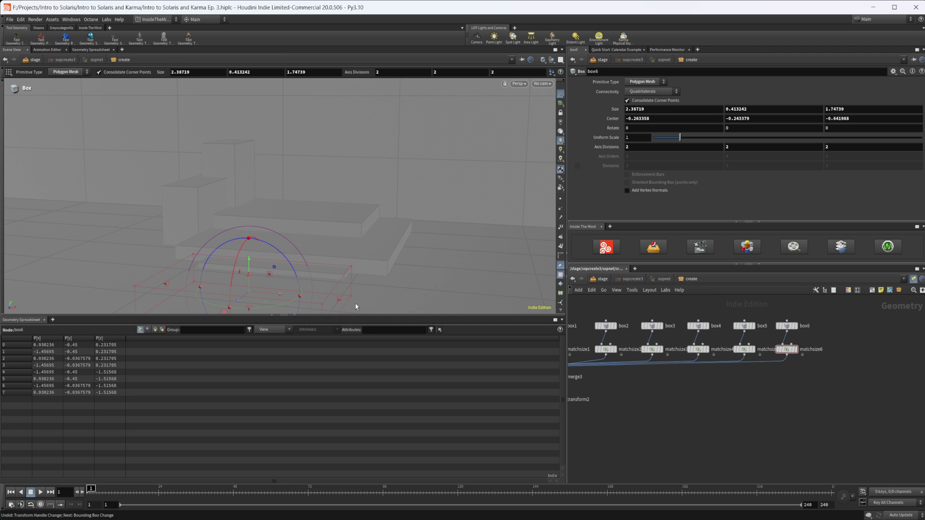
Step: Reshape box6 to about 0.65 by 0.65 by 2.53, centered at about -1.13 in X and -0.25 in Z
left_click_drag(340, 300, 244, 306)
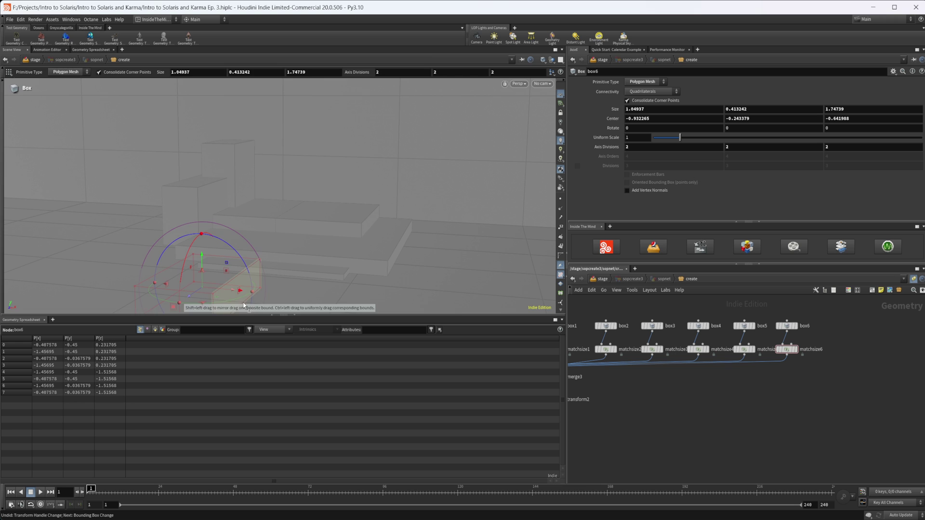
middle_click_drag(243, 303, 281, 284, "alt")
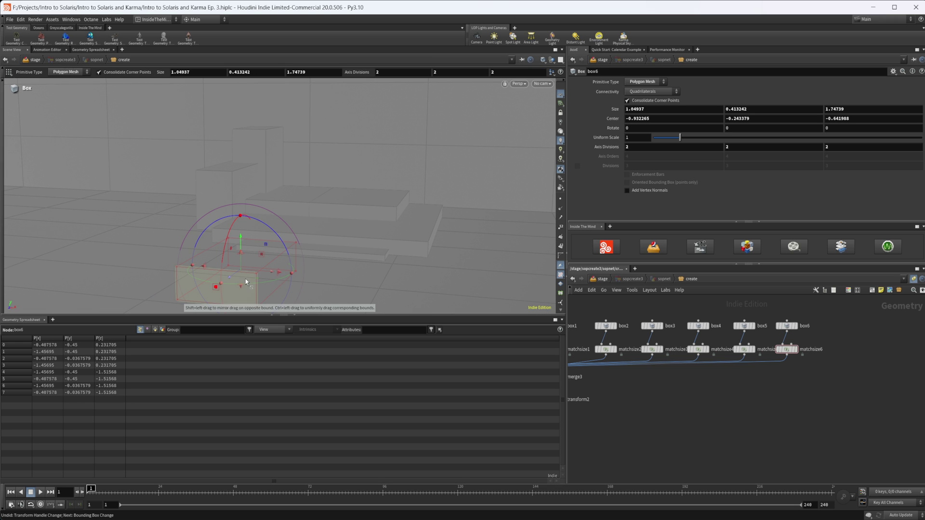
mouse_move(228, 294)
left_mouse_down()
mouse_move(282, 285)
mouse_move(244, 266)
mouse_move(243, 258)
mouse_move(243, 290)
mouse_move(231, 291)
left_mouse_up()
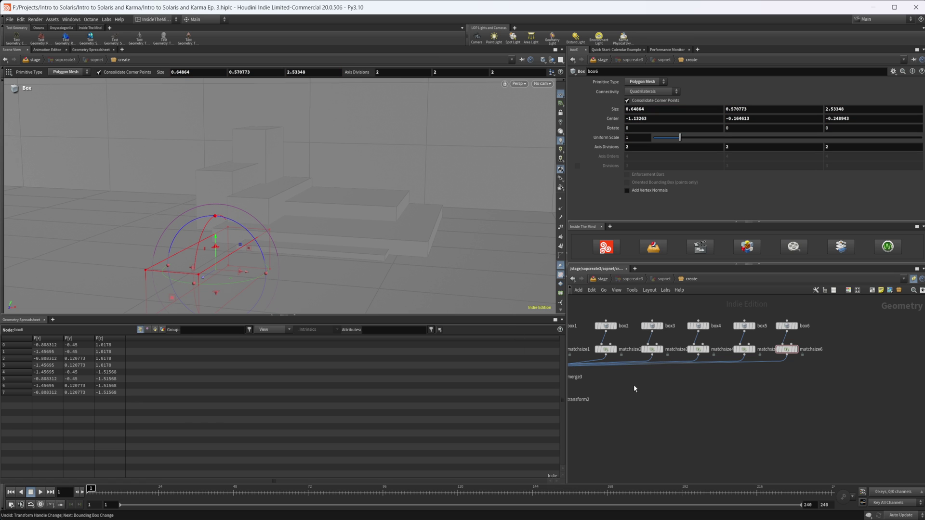
middle_click_drag(809, 372, 768, 377)
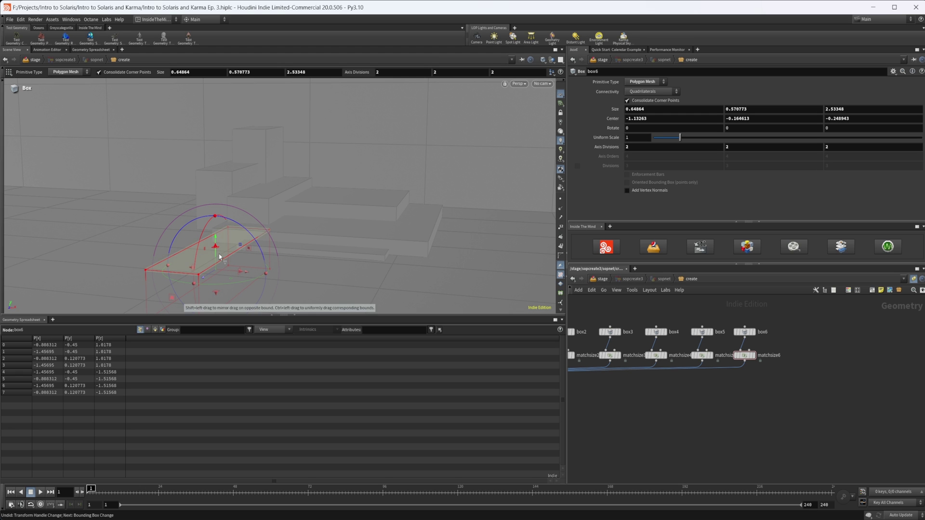
left_click_drag(217, 252, 218, 248)
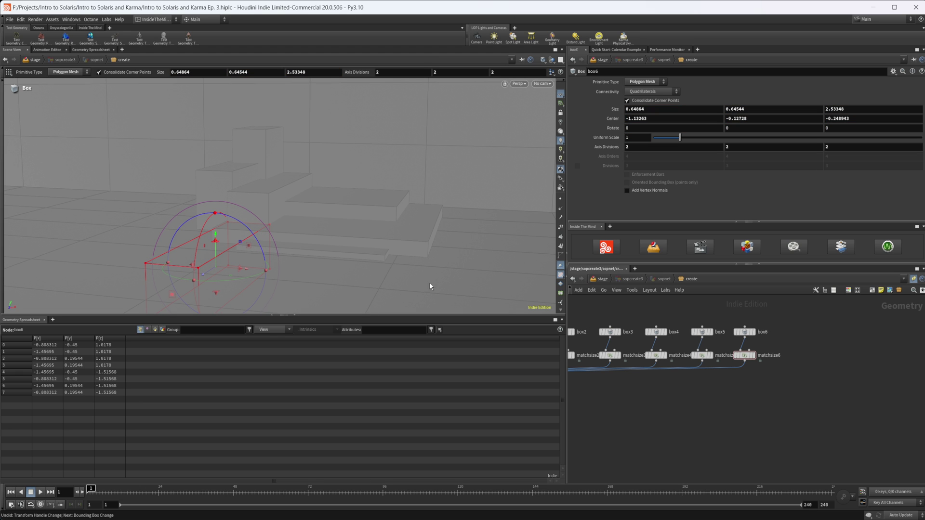
Step: Find the box node for the block beside the slab, box3, and raise its height to about 1.04
middle_click_drag(680, 401, 798, 413)
left_click(680, 344)
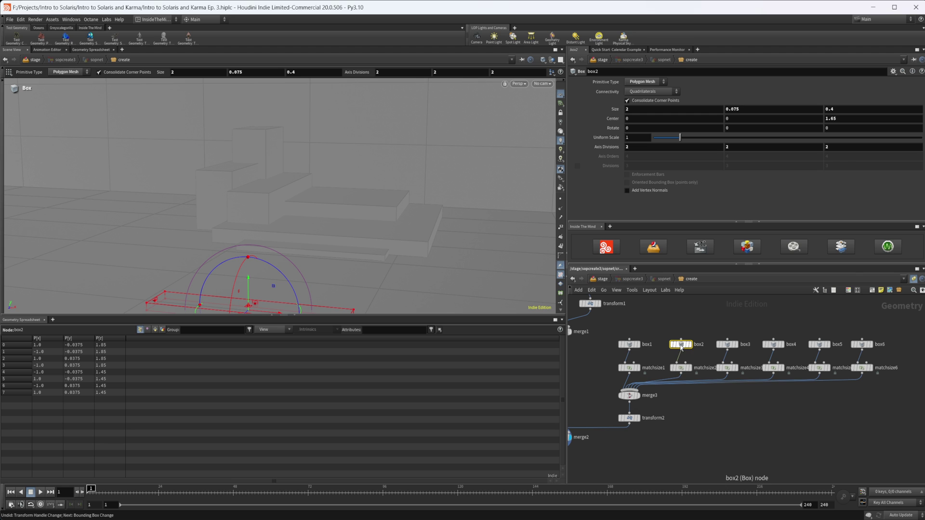
left_click(683, 369)
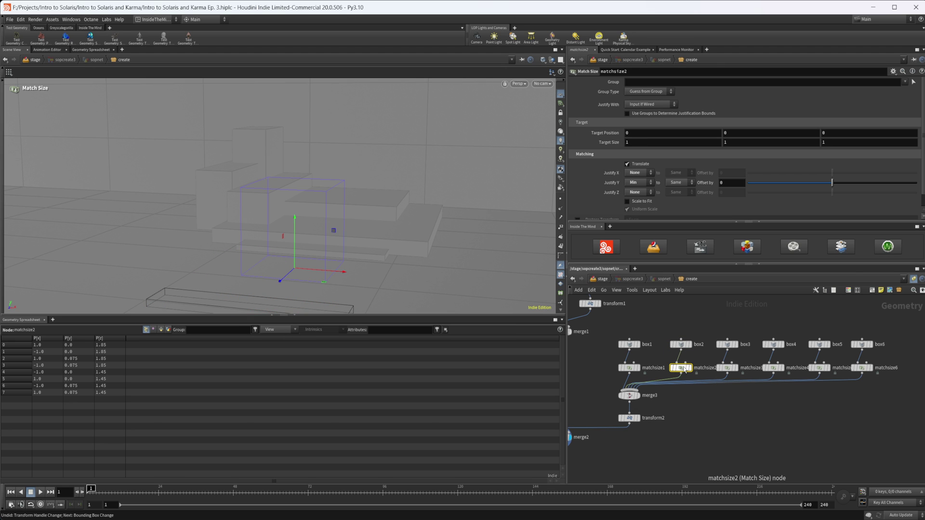
left_click(631, 369)
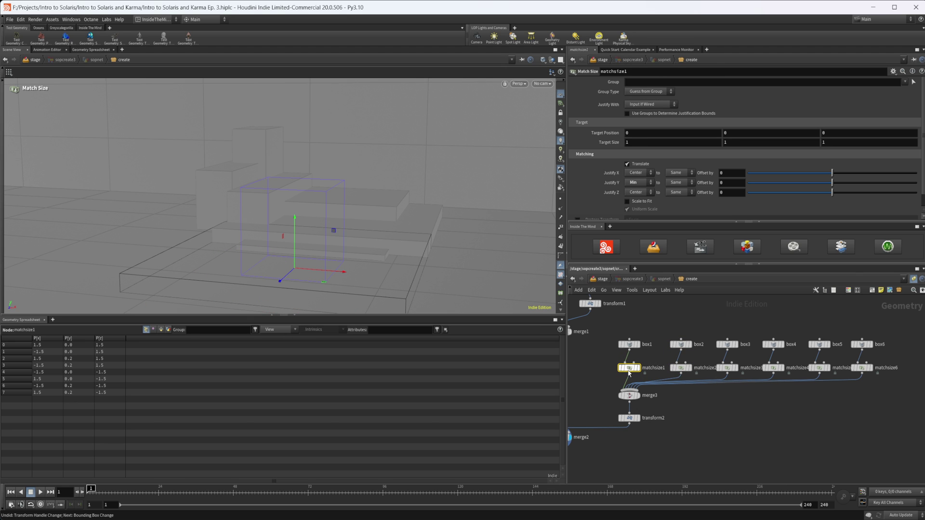
left_click(729, 369)
left_click(727, 344)
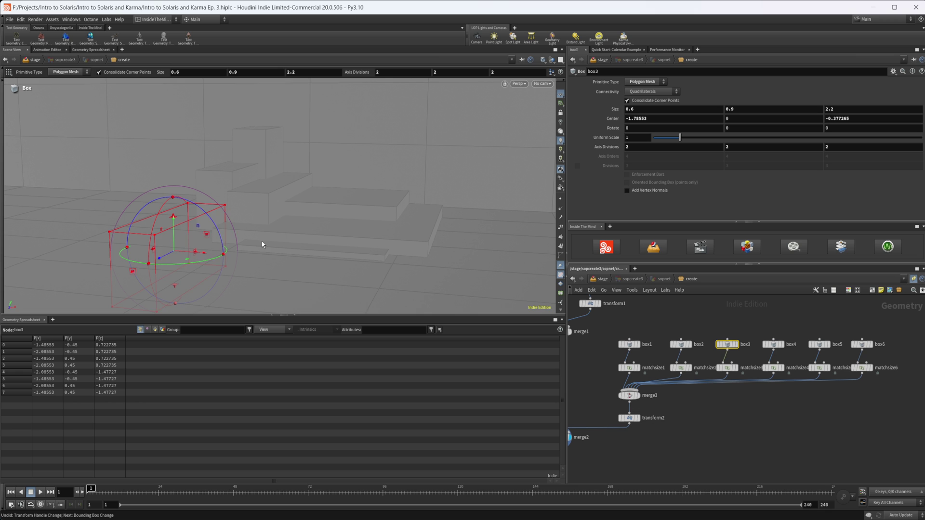
left_click_drag(184, 218, 182, 209)
left_click(828, 405)
Step: Duplicate box6 and matchsize6 beside their branch and wire matchsize7 into merge3
middle_click_drag(854, 414, 710, 404)
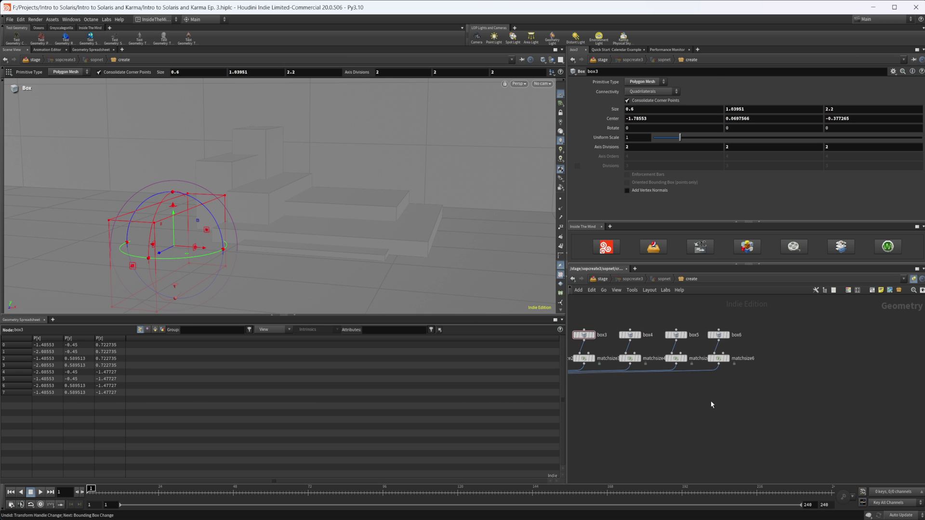
left_click_drag(744, 321, 763, 360)
left_click(766, 368)
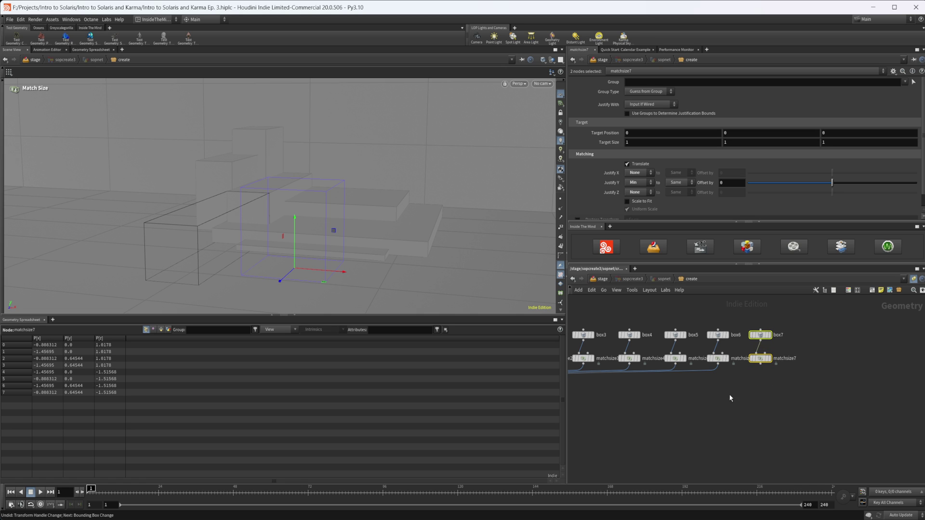
middle_click_drag(726, 390, 820, 370)
left_click(820, 370)
left_click(853, 345)
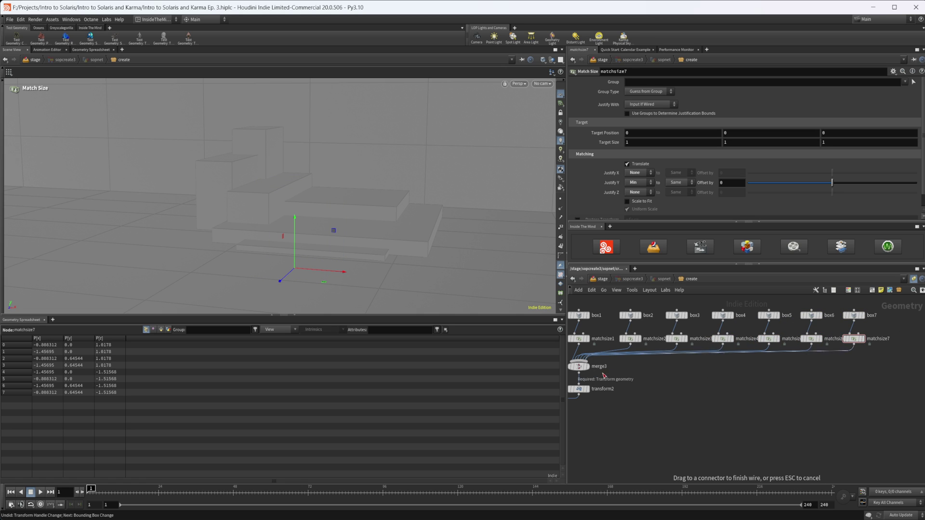
Step: Reshape box7 to about 0.74 by 0.71 by 1.33, centered at about 0.58 in X and -0.85 in Z
middle_click_drag(866, 407, 770, 414)
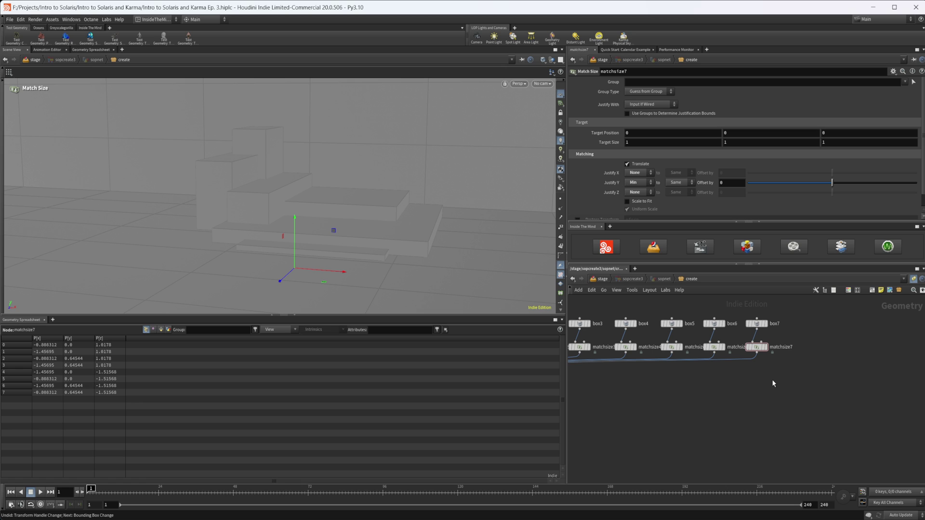
scroll(765, 380, "up", 1)
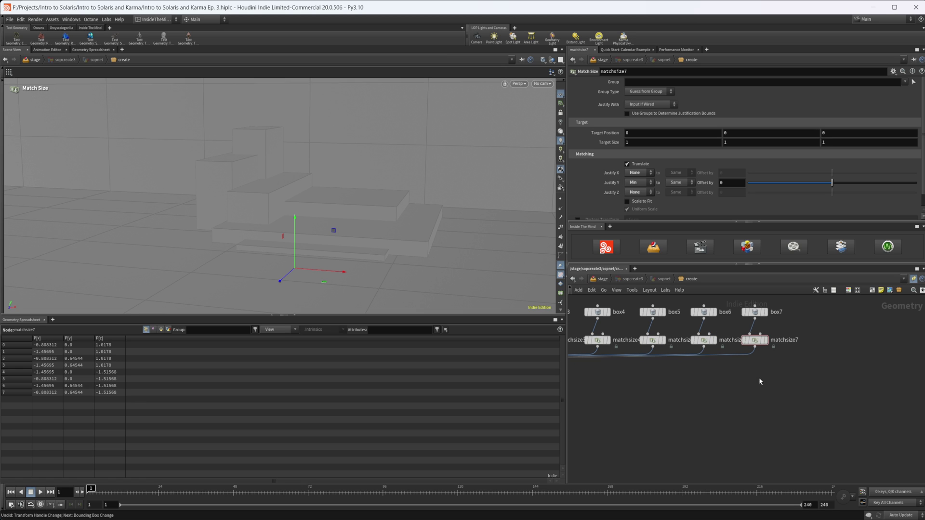
middle_click_drag(796, 380, 754, 394)
left_click(710, 326)
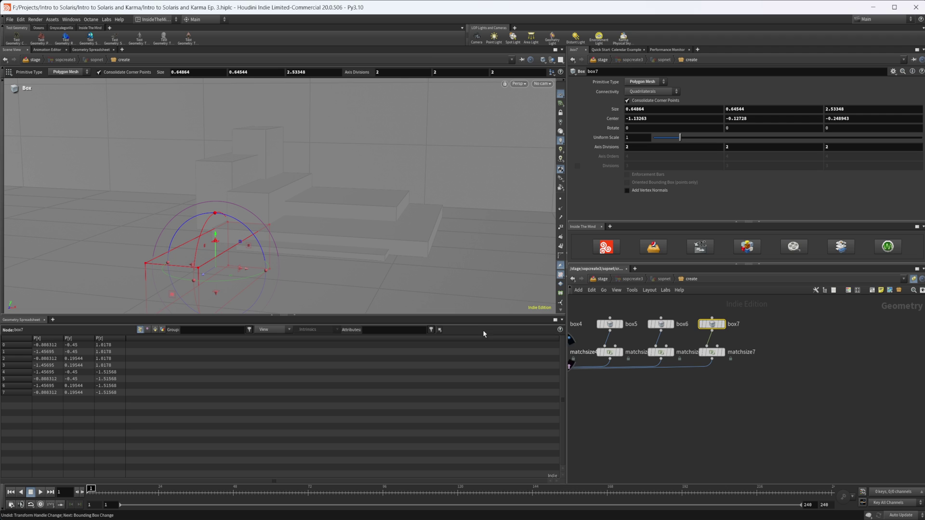
left_click_drag(244, 268, 369, 263)
mouse_move(452, 229)
left_mouse_down("alt")
mouse_move(354, 243)
mouse_move(448, 232)
left_mouse_up("alt")
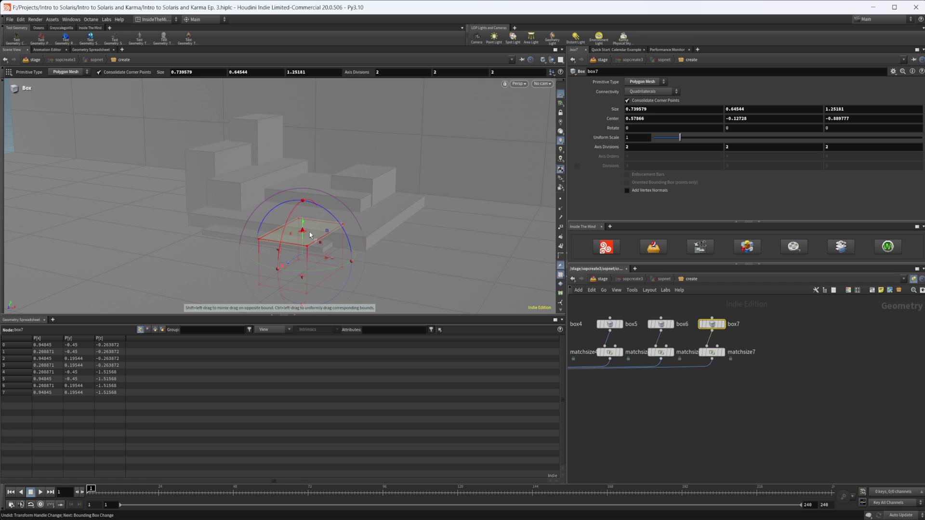
left_click_drag(309, 234, 309, 229)
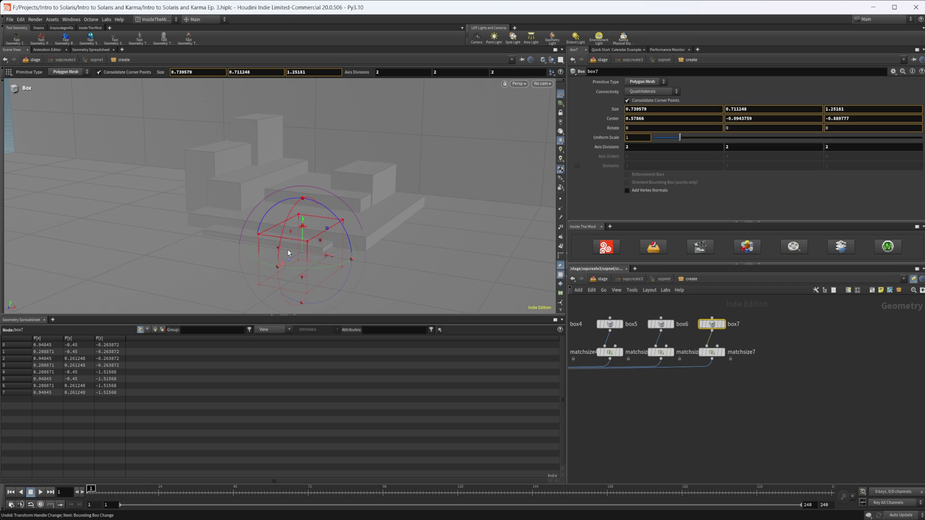
left_click_drag(288, 253, 283, 258)
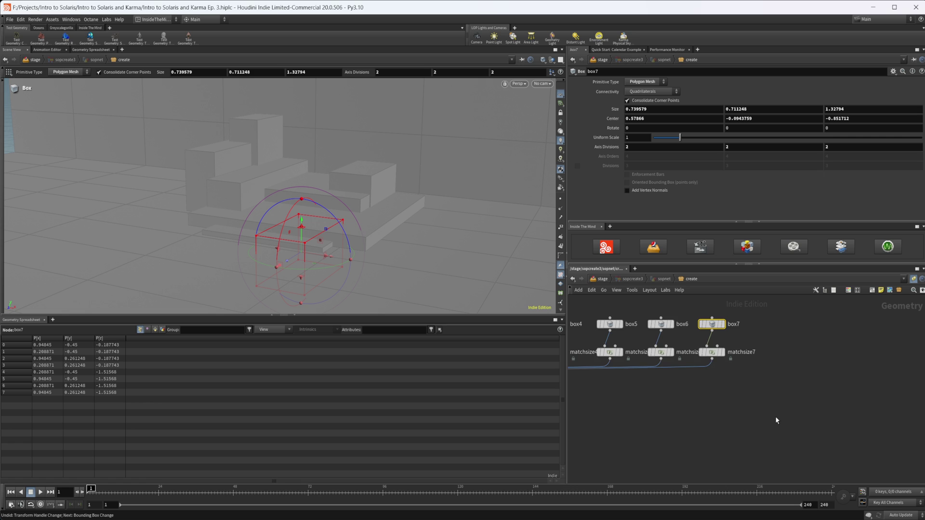
Step: Duplicate box7 and matchsize7 beside their branch and wire matchsize8 into merge3
middle_click_drag(776, 420, 721, 412)
left_click_drag(671, 307, 714, 352)
middle_click_drag(681, 379, 858, 362)
right_click_drag(858, 362, 807, 378)
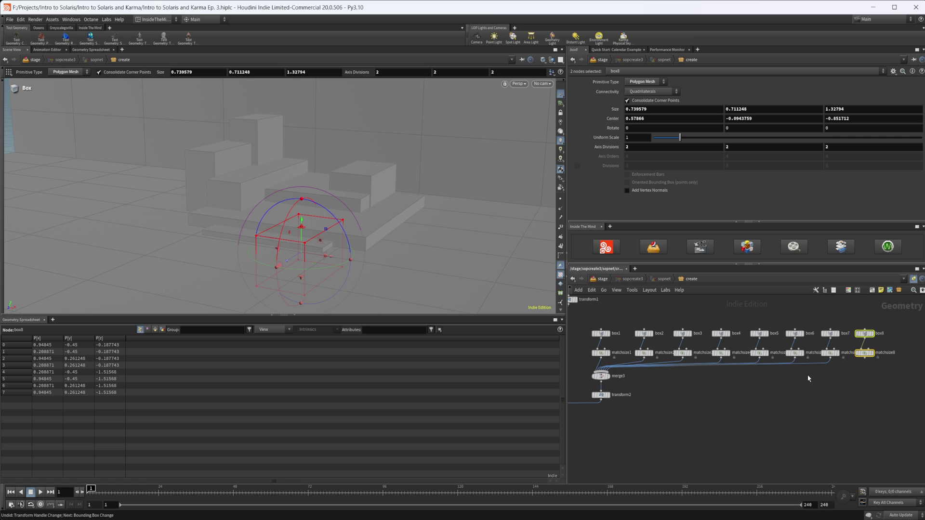
left_click(847, 380)
left_click_drag(865, 358, 608, 376)
middle_click_drag(774, 376, 673, 371)
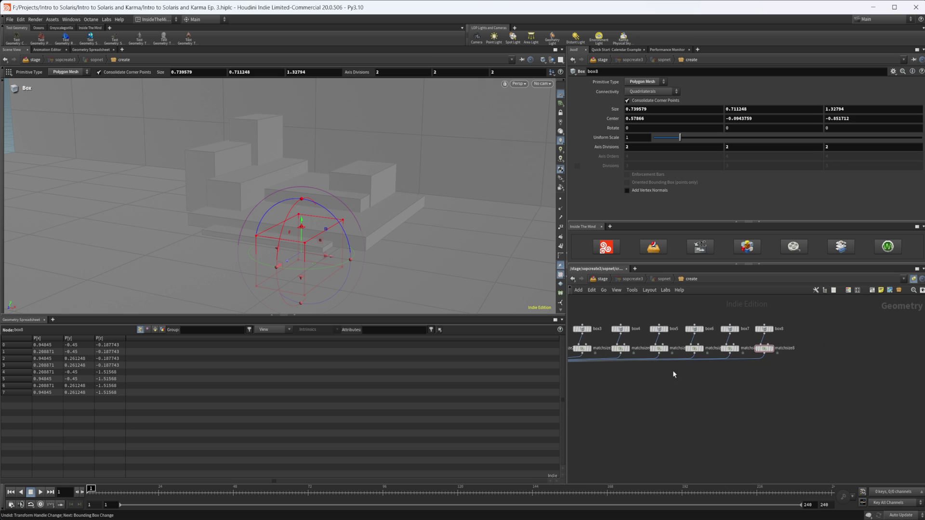
Step: Reshape box8 to about 0.64 by 1.16 by 0.62, centered at about -0.38 in X and -1.20 in Z
left_click(764, 329)
left_click_drag(313, 232, 311, 202)
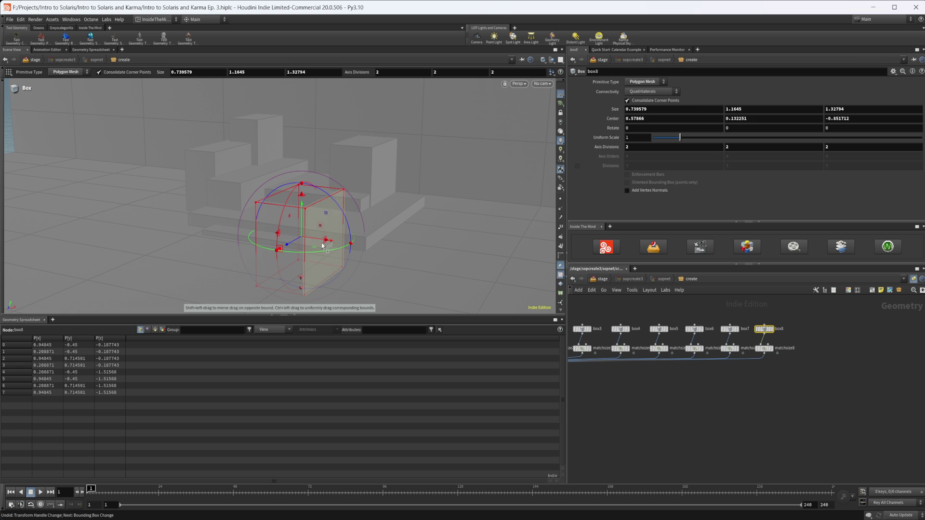
left_click_drag(321, 246, 465, 249)
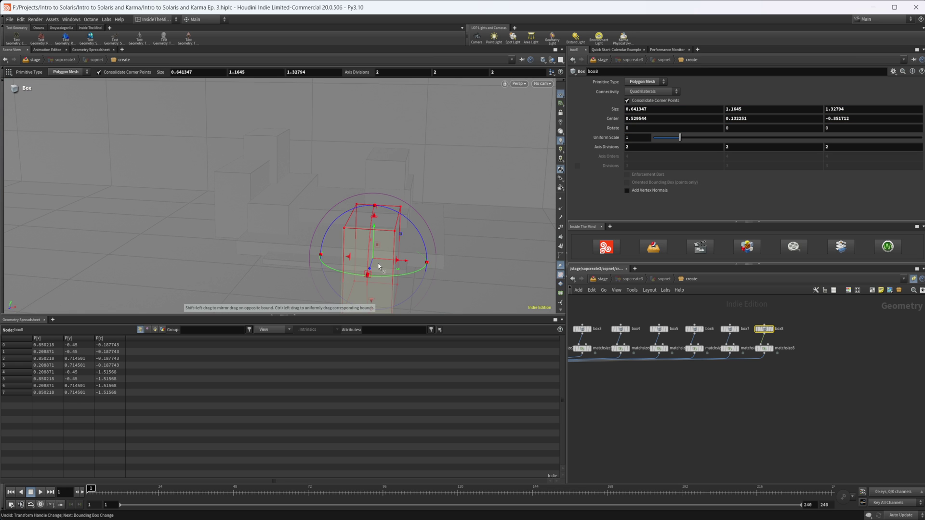
left_click_drag(373, 263, 375, 241)
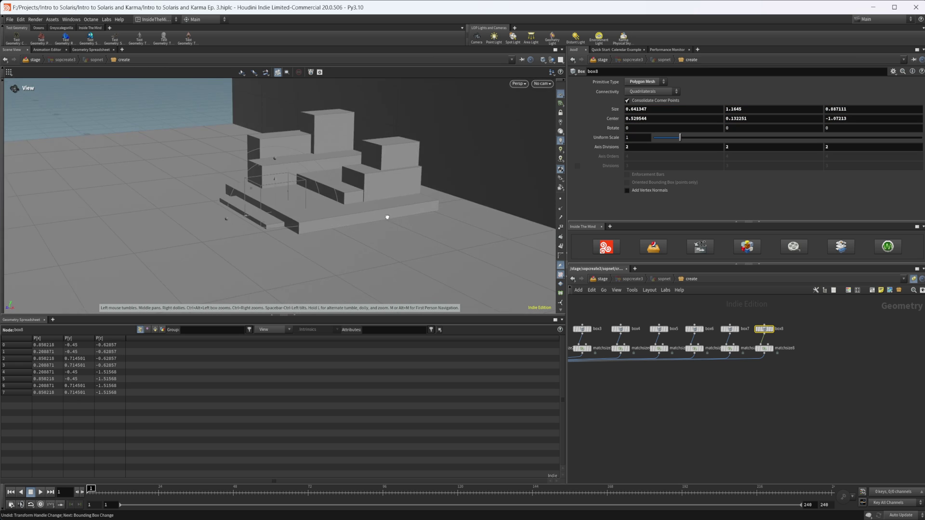
left_click_drag(387, 218, 347, 213, "alt")
left_click_drag(255, 216, 404, 211)
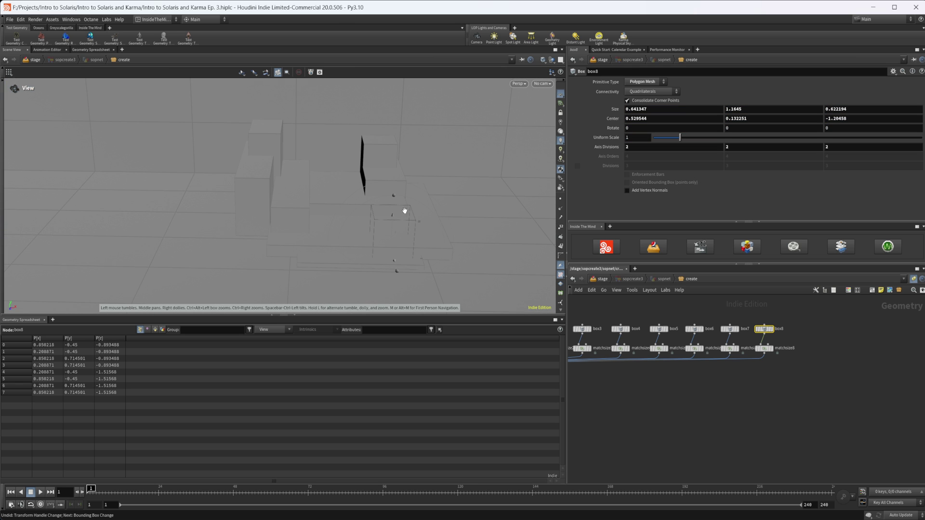
key("Return")
left_click_drag(407, 251, 326, 169)
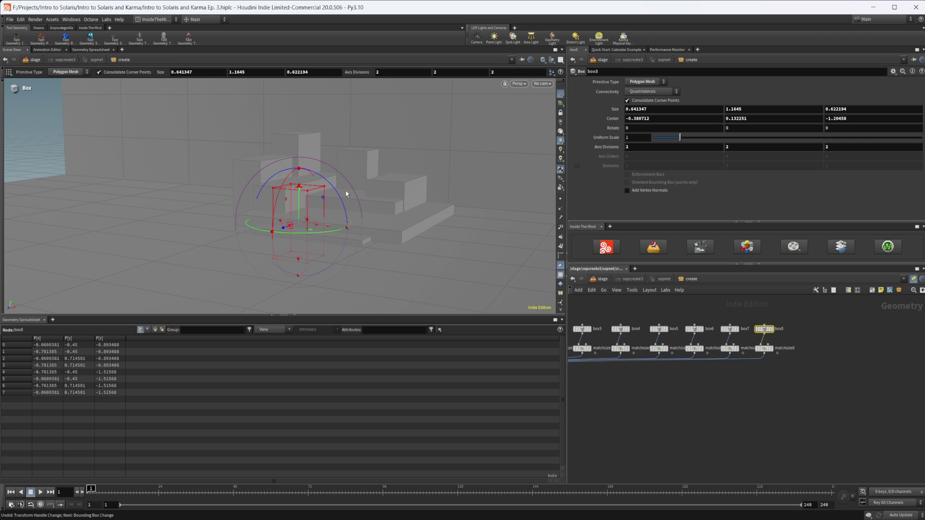
right_click_drag(348, 189, 472, 183, "alt")
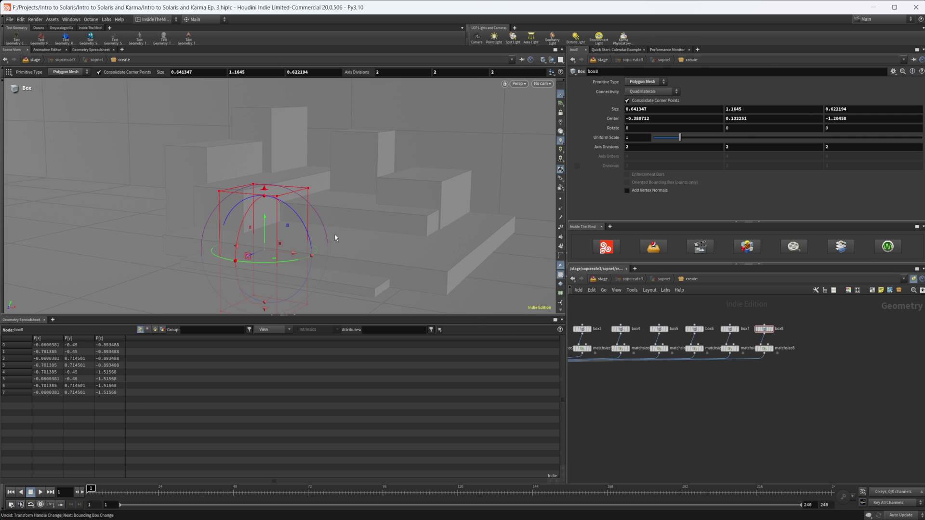
Step: Look through the imported camera lopimportcam1 to check the composition of the blocks
key("Escape")
left_click(542, 84)
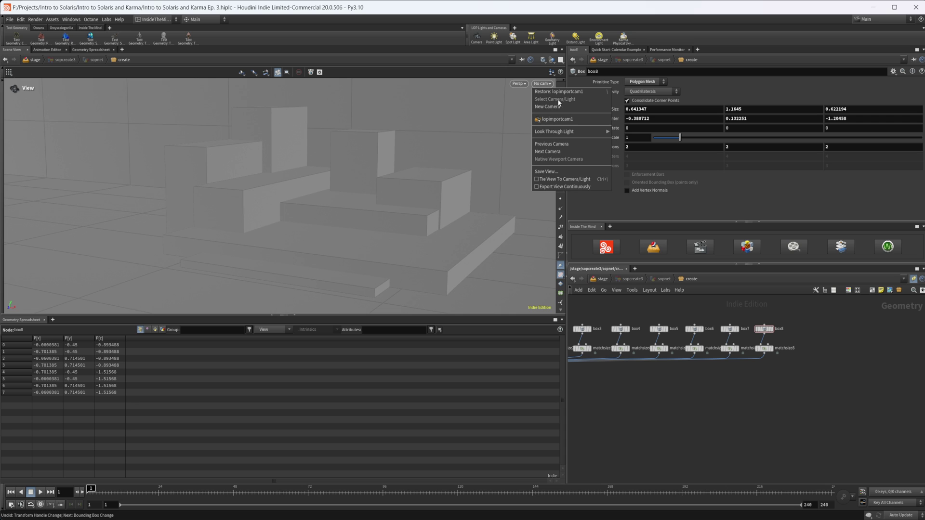
left_click(559, 120)
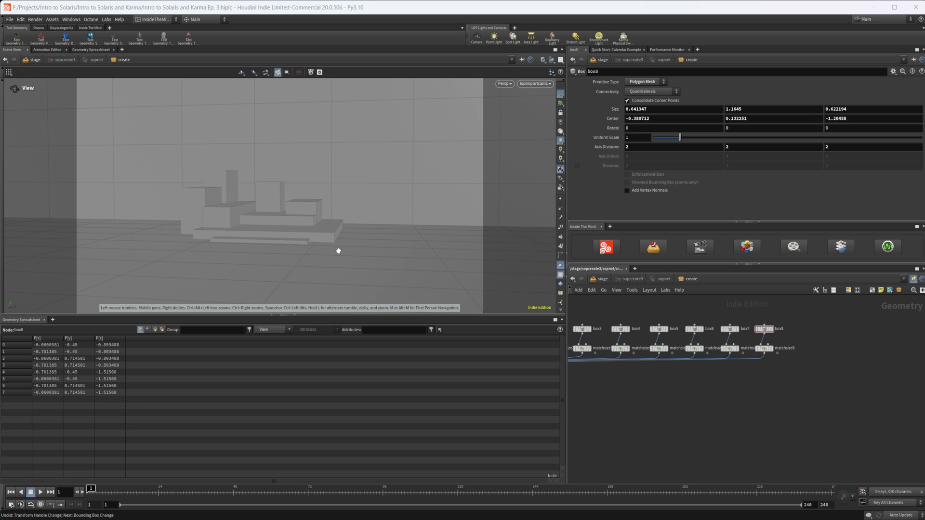
Step: Reframe camera1 closer to the blocks at stage level and go back inside sopcreate3
left_click(654, 252)
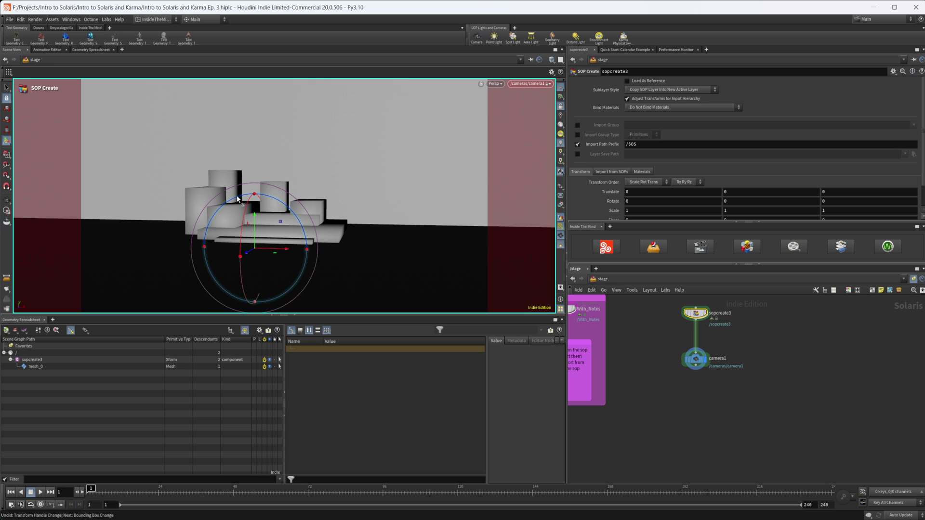
key("Escape")
left_click_drag(264, 220, 286, 221)
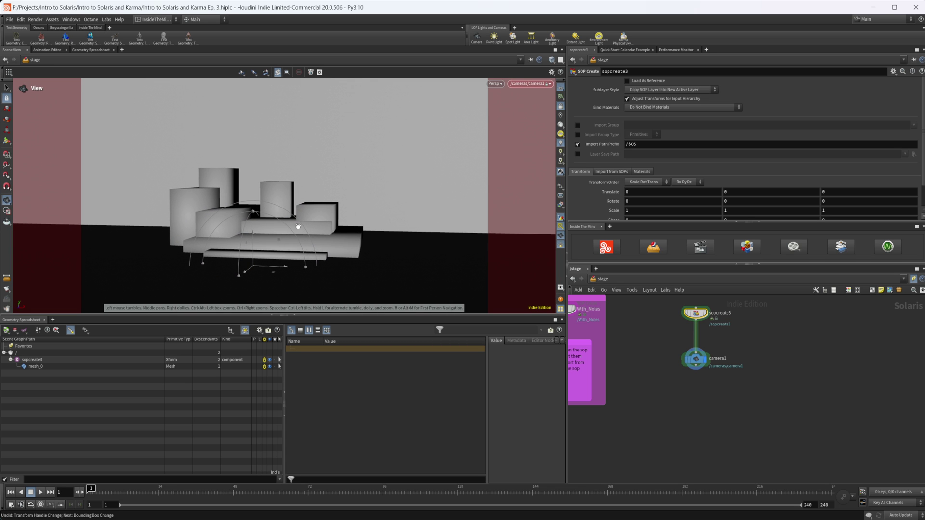
key("Return")
double_click(696, 313)
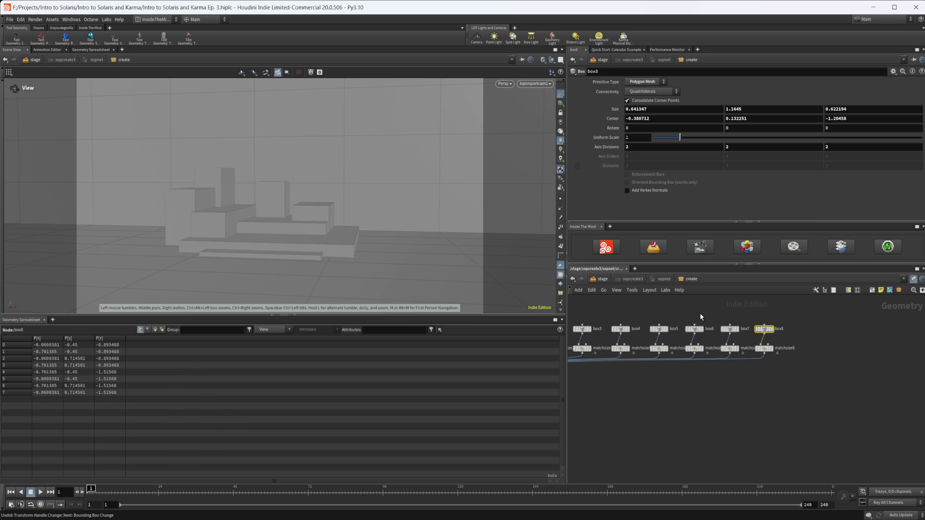
Step: Add a polygon Circle node beside the box8 branch and wire it into merge3
left_click(717, 387)
middle_click_drag(808, 391, 749, 398)
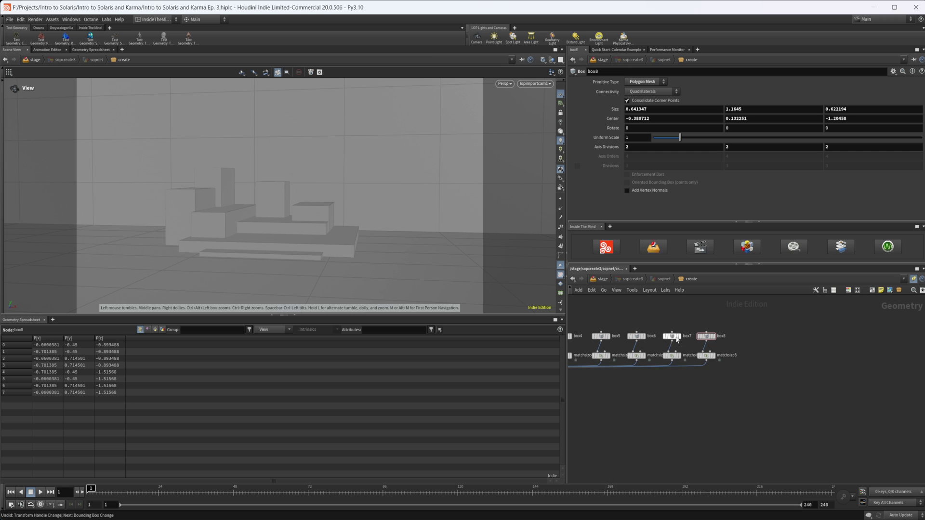
scroll(776, 376, "down", 3)
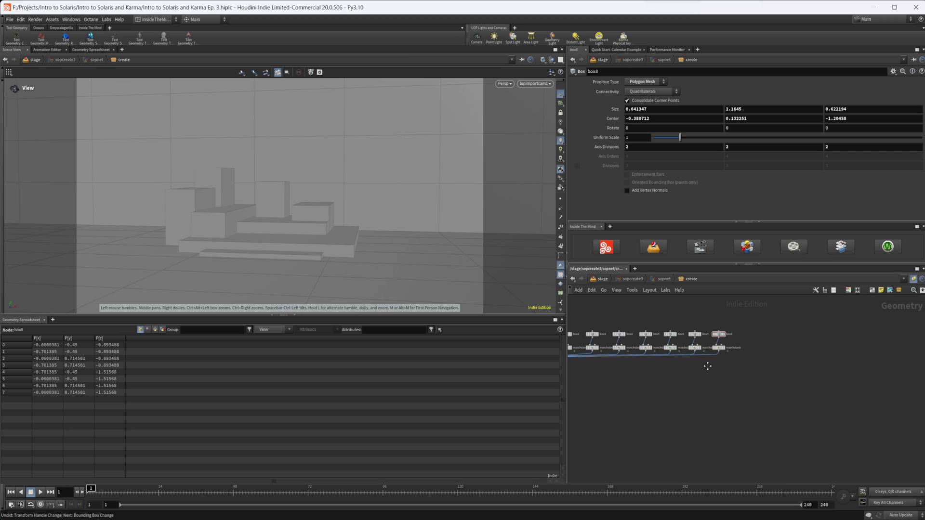
key("Tab")
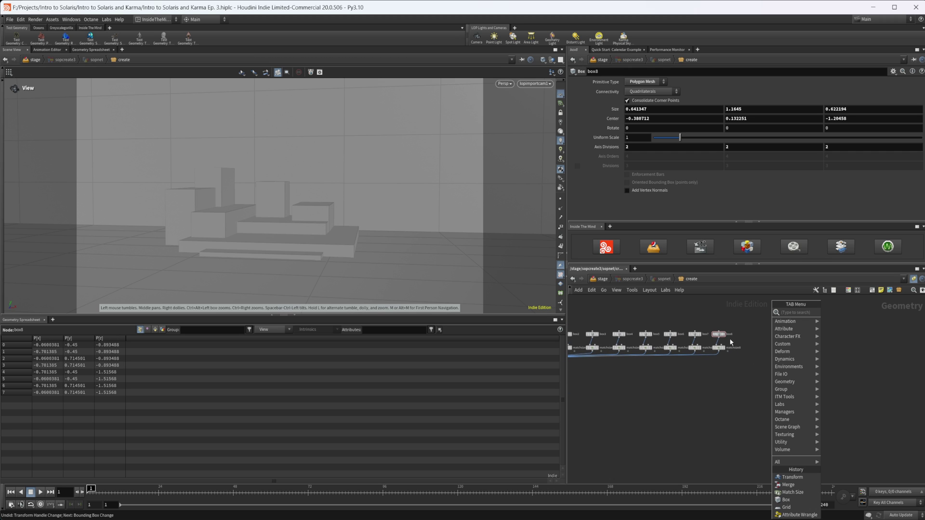
type("bev")
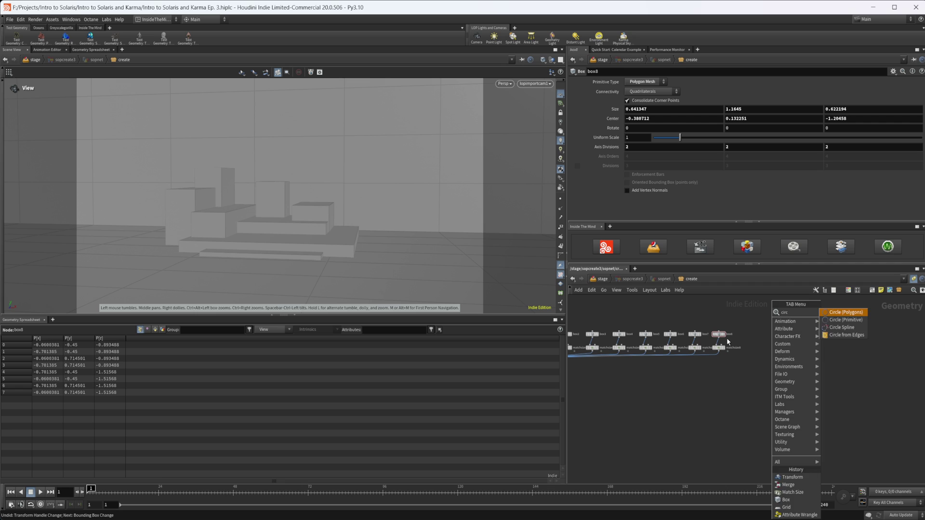
key("Return")
left_click(750, 336)
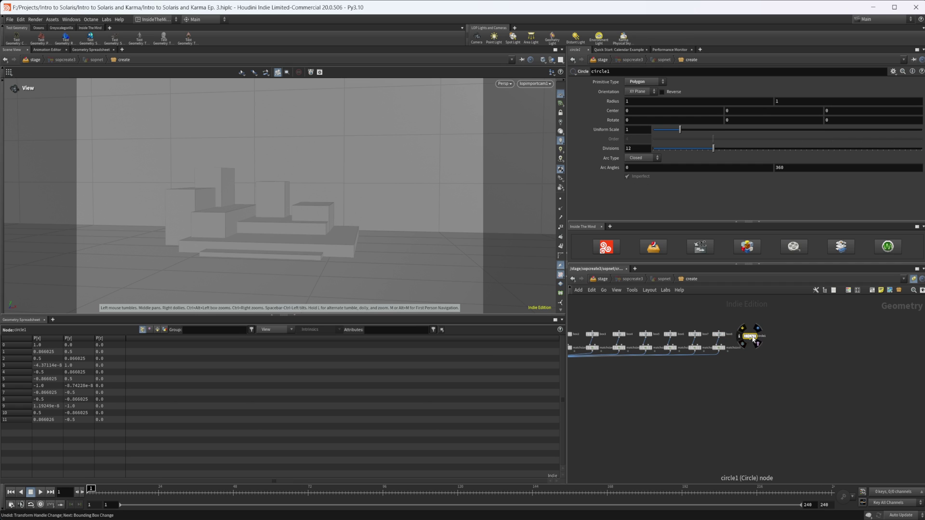
key("h")
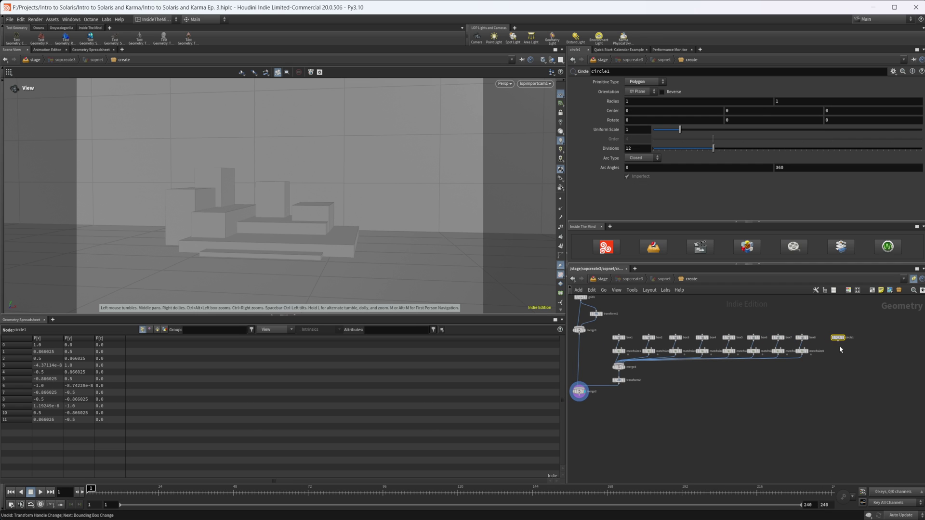
left_click_drag(839, 343, 619, 364)
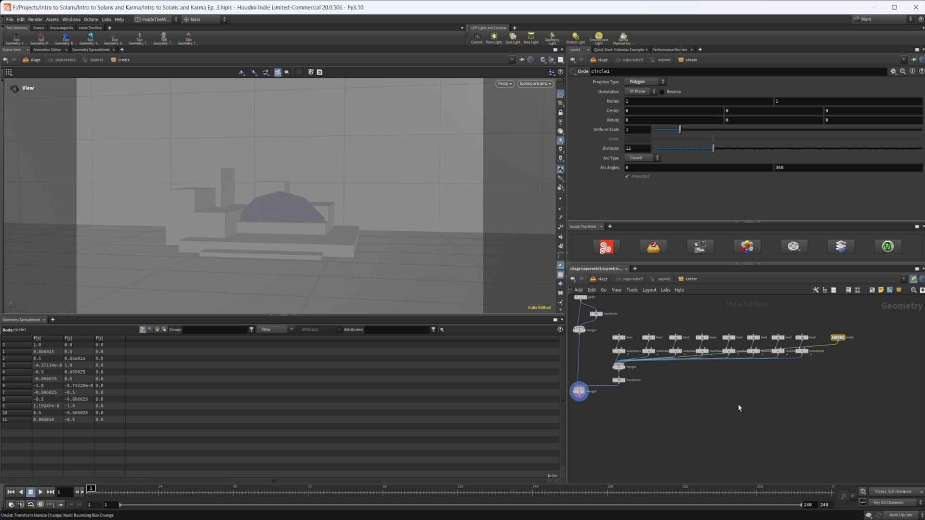
scroll(742, 368, "up", 4)
left_click_drag(760, 325, 755, 361)
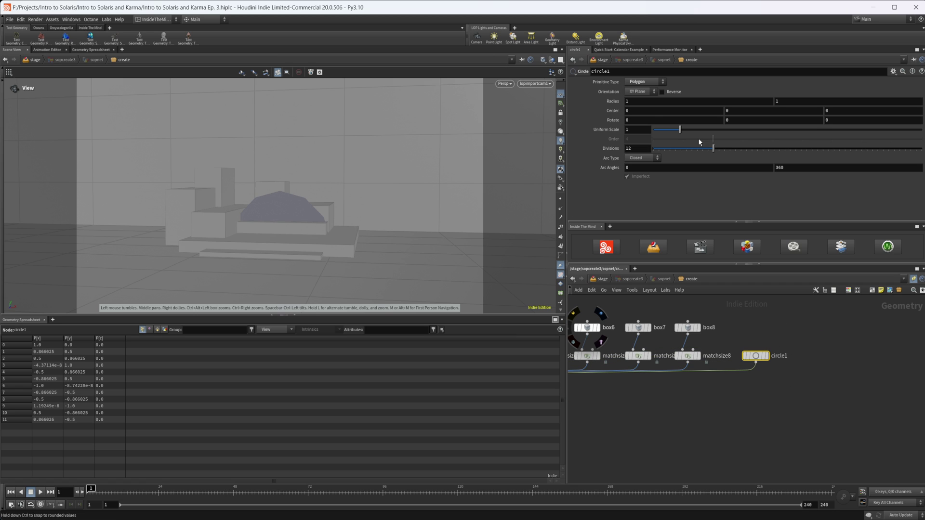
Step: Set circle1's divisions to 100
left_click(641, 150)
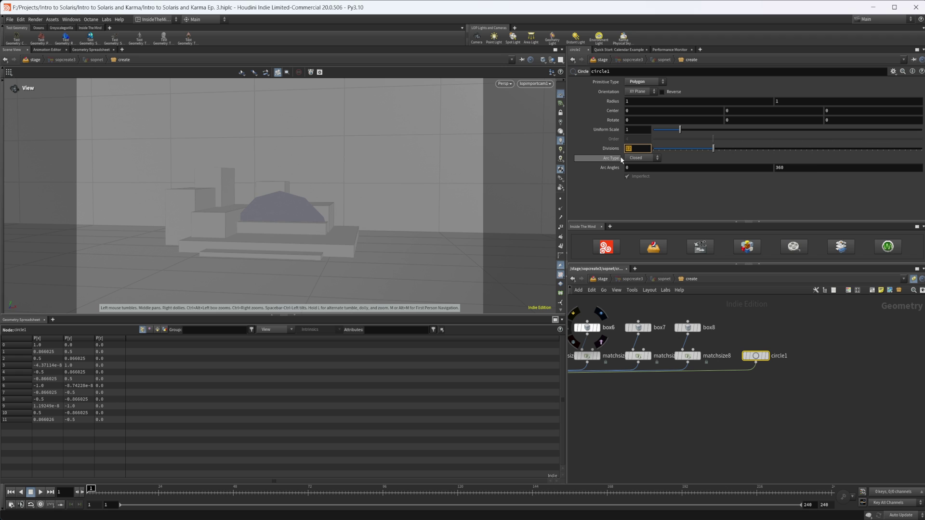
type("100")
key("Return")
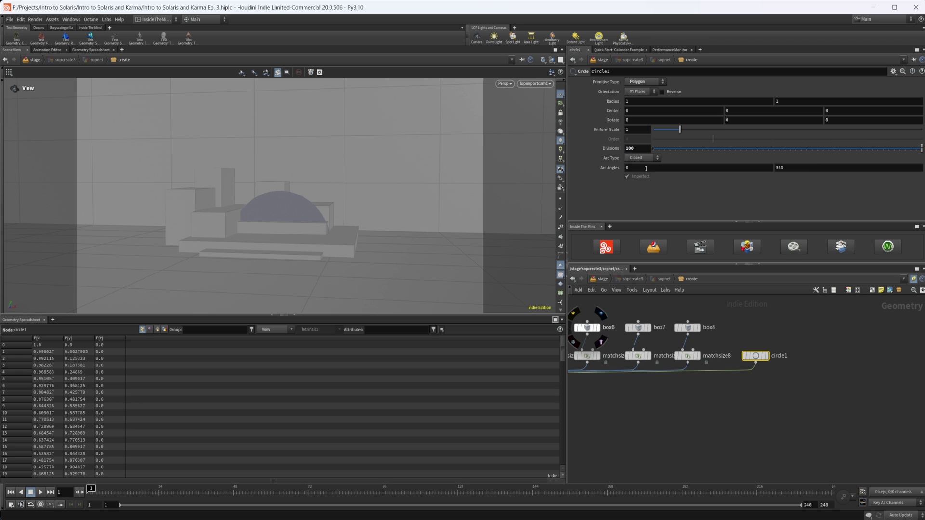
Step: Insert a Reverse node between circle1 and merge3 and align both nodes with the other branches
key("Tab")
type("pol")
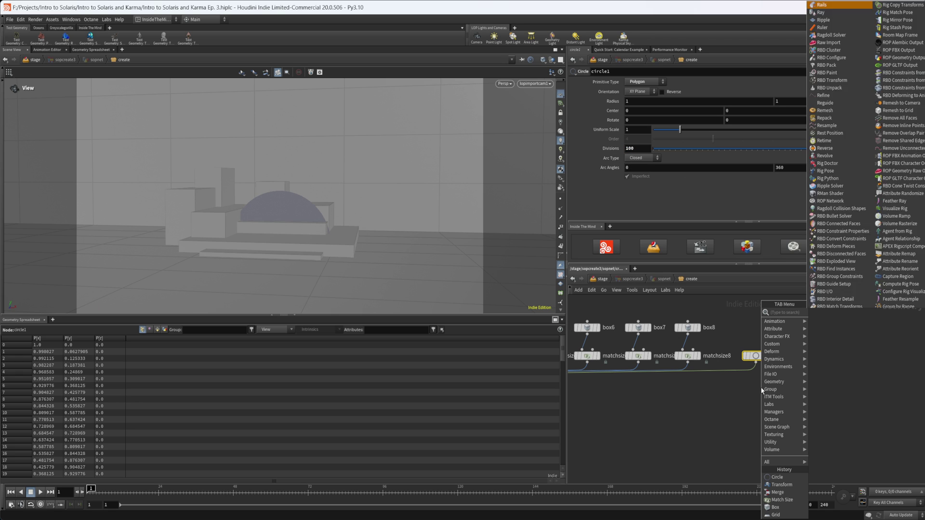
key("Return")
left_click(761, 386)
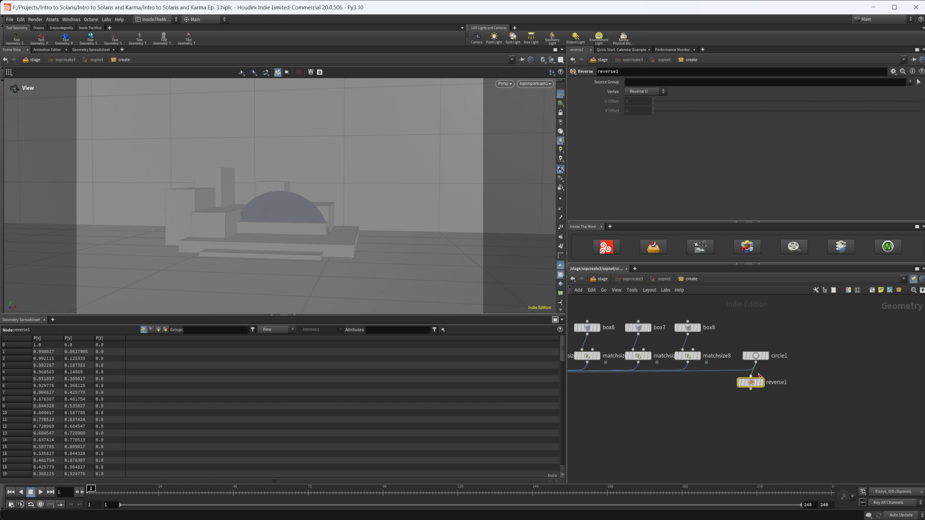
left_click_drag(758, 387, 740, 387)
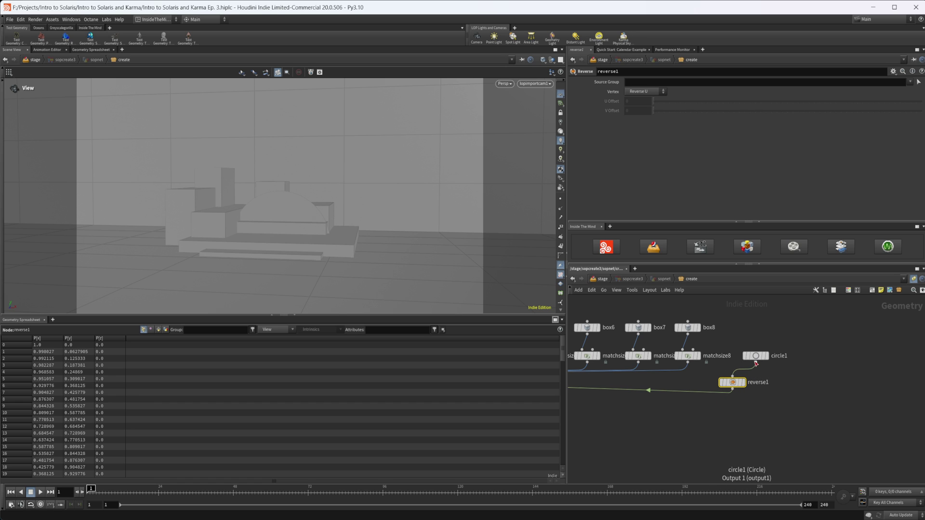
left_click_drag(756, 355, 753, 327)
left_click_drag(729, 387, 747, 362)
Step: Move circle1 back and up behind the blocks, to a center of about 1.04 in Y and -1.68 in Z
left_click(750, 328)
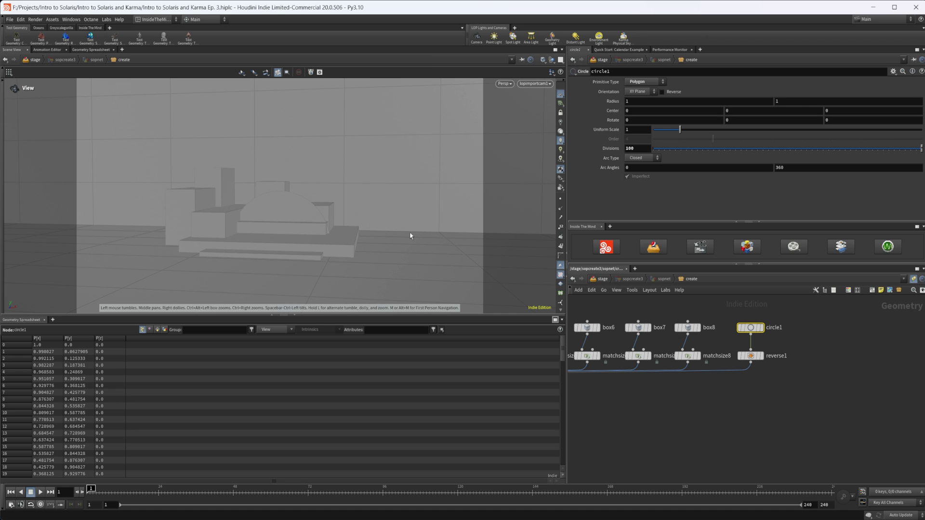
key("Return")
left_click_drag(253, 275, 271, 256)
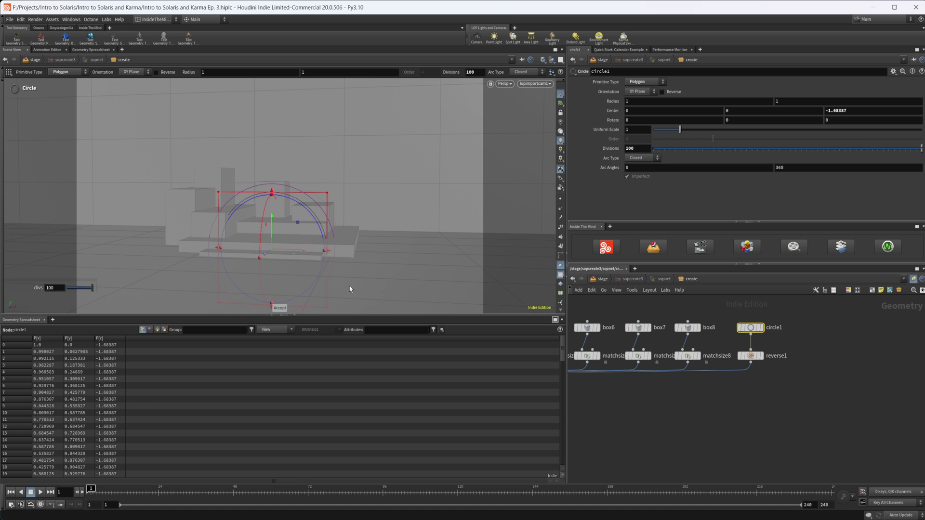
left_click_drag(274, 220, 275, 162)
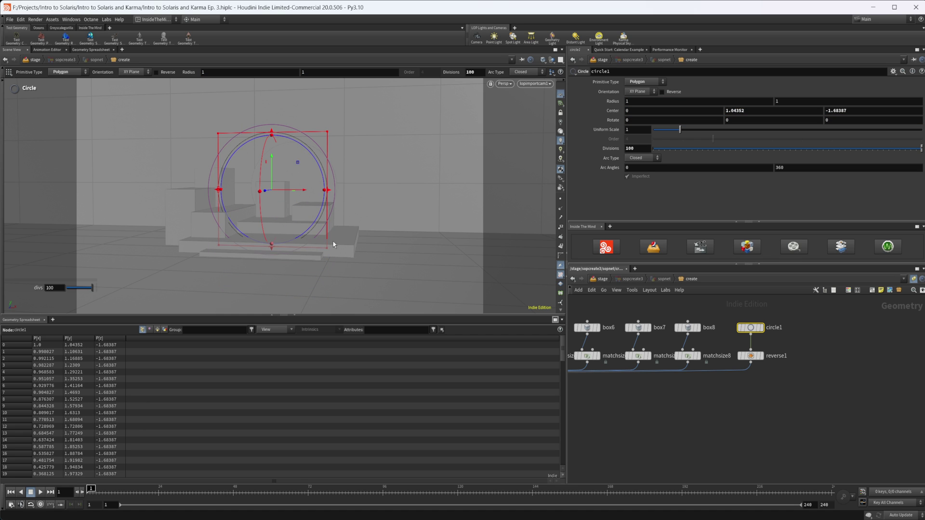
Step: Set both radius values of circle1 to 1.5
key("Escape")
left_click_drag(278, 227, 289, 233)
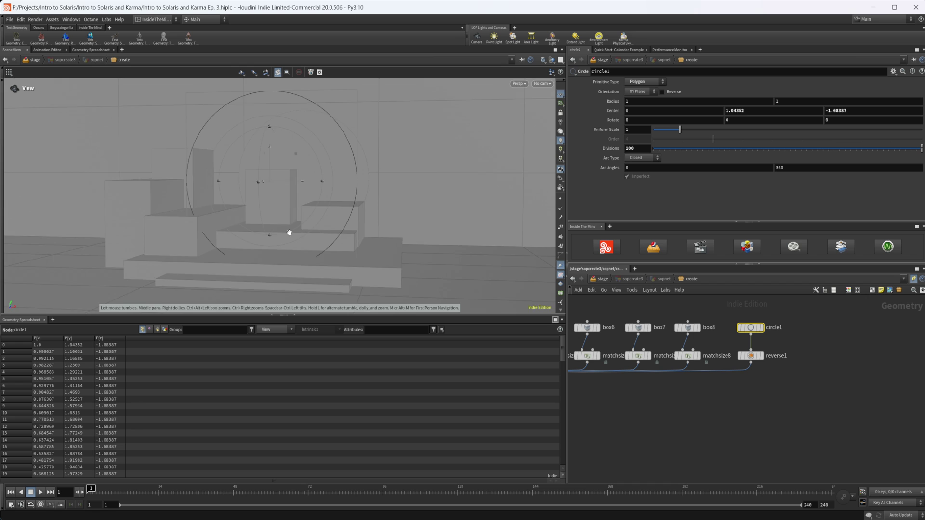
right_click_drag(289, 233, 301, 227)
middle_click_drag(302, 227, 355, 244)
mouse_move(360, 222)
left_mouse_down()
mouse_move(397, 235)
mouse_move(347, 227)
left_mouse_up()
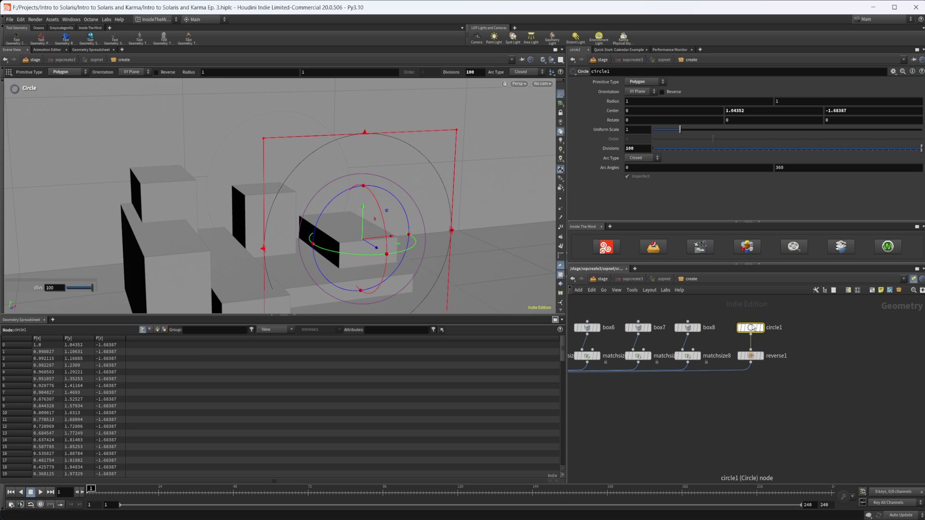
left_click_drag(209, 171, 189, 162, "alt")
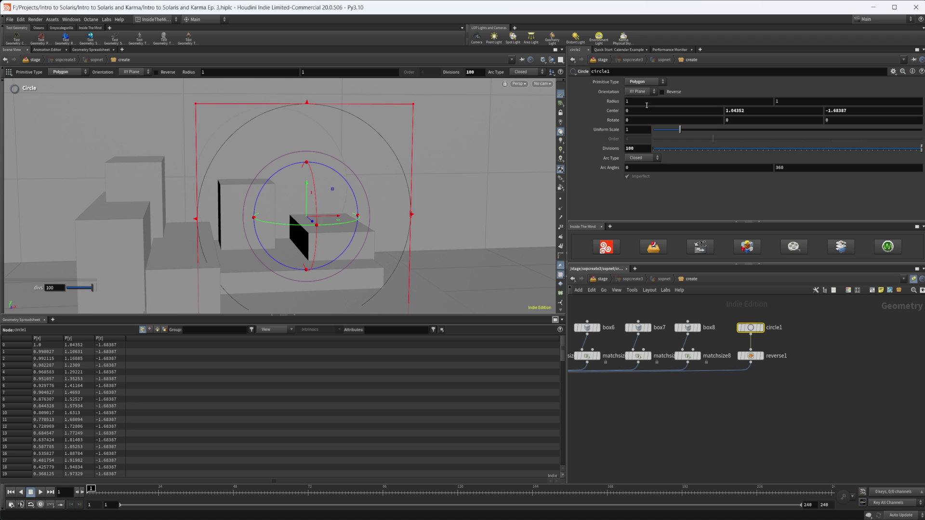
middle_click_drag(618, 102, 639, 103)
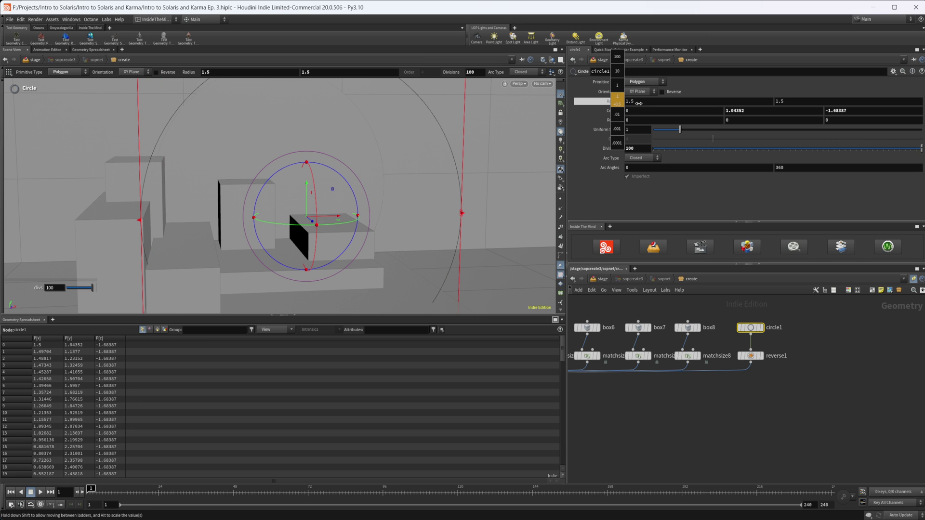
left_click_drag(322, 225, 262, 230, "alt")
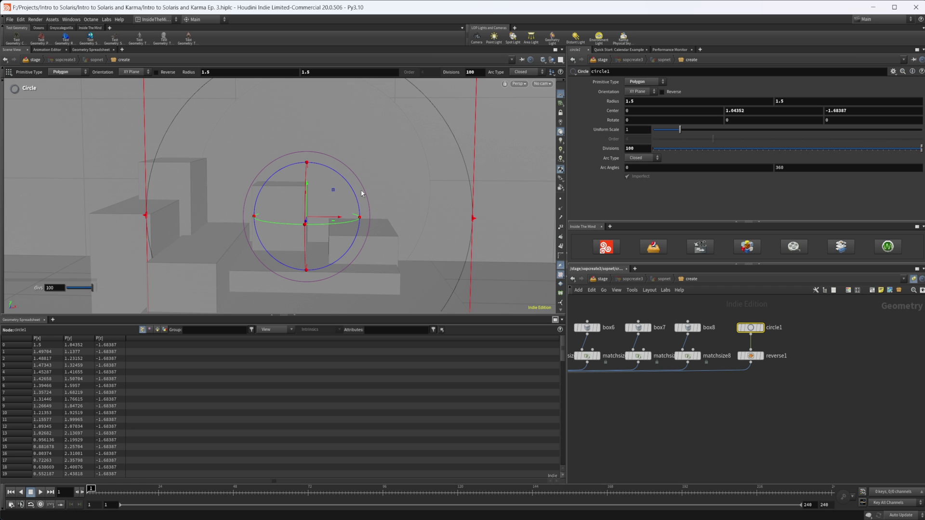
left_click_drag(328, 224, 376, 205, "alt")
right_click_drag(375, 205, 331, 207, "alt")
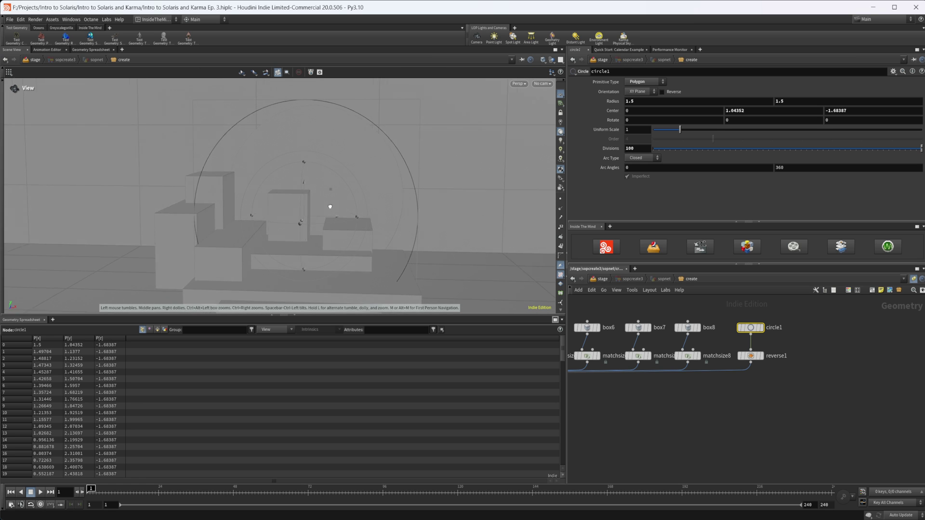
Step: Bypass the transform1 node so the back wall is hidden behind the circle
left_click_drag(330, 207, 251, 203, "alt")
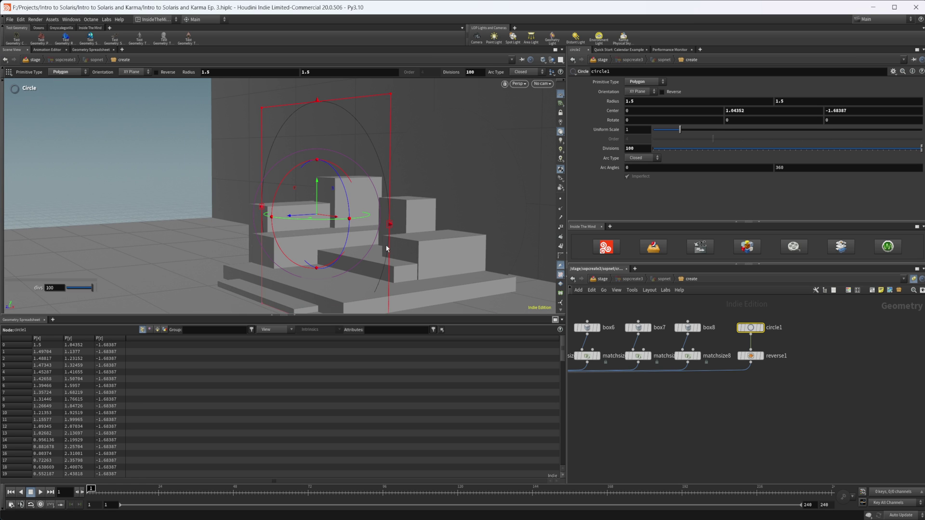
left_click_drag(386, 248, 516, 234, "alt")
middle_click_drag(579, 393, 821, 395)
middle_click_drag(571, 357, 801, 360)
middle_click_drag(686, 335, 648, 425)
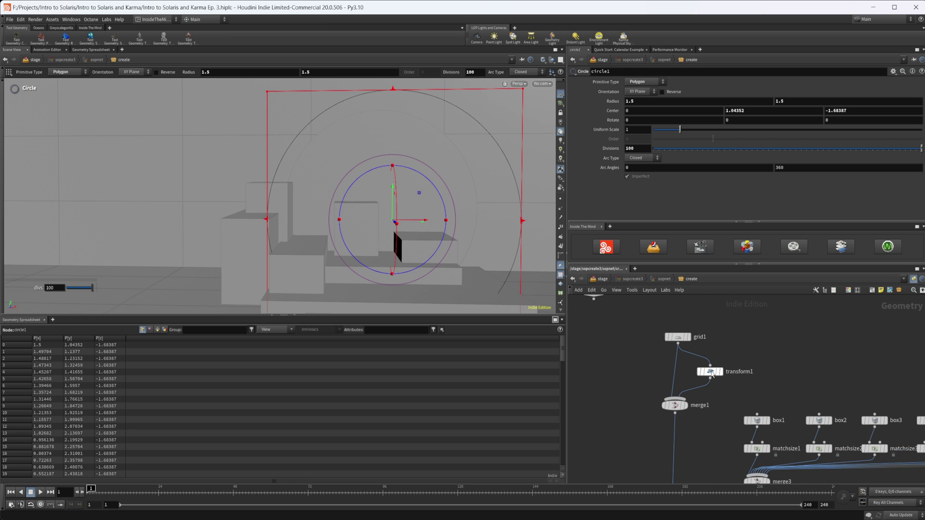
left_click(699, 359)
key("Escape")
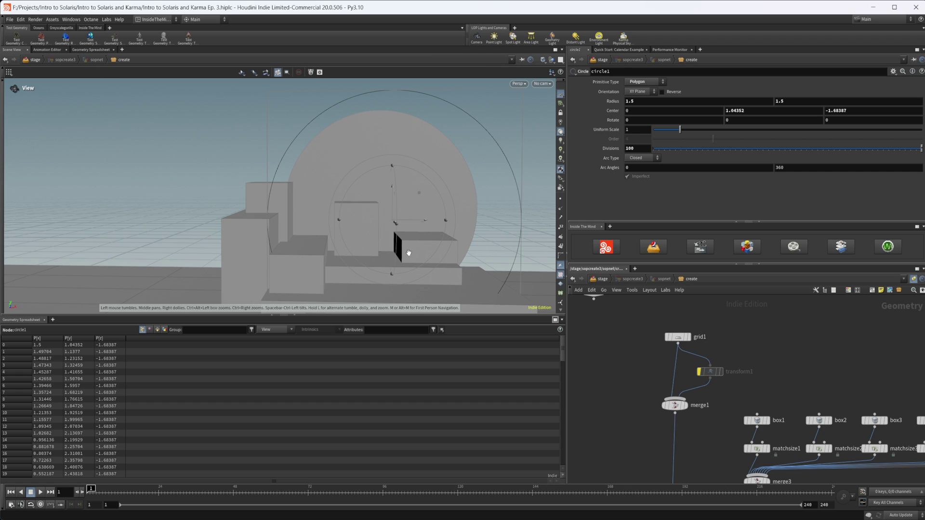
Step: Set both radius values of circle1 to 1.7 and shift its center to about -0.17 in X
middle_click_drag(832, 378, 611, 318)
middle_click_drag(882, 413, 609, 401)
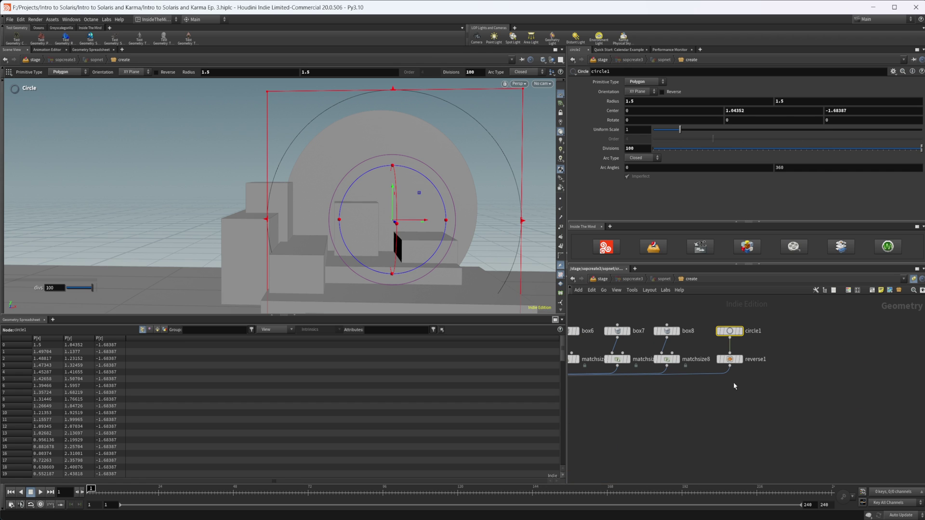
middle_click_drag(608, 101, 618, 103)
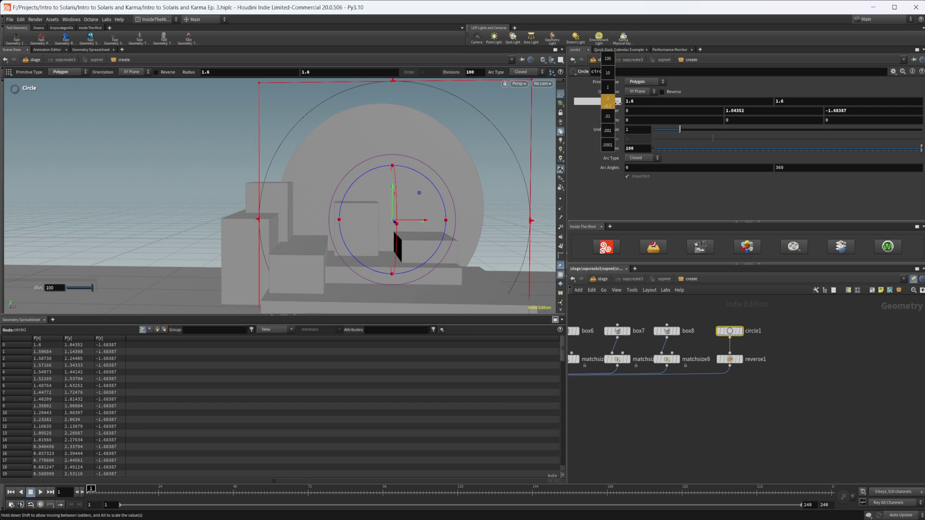
middle_click_drag(618, 102, 623, 102)
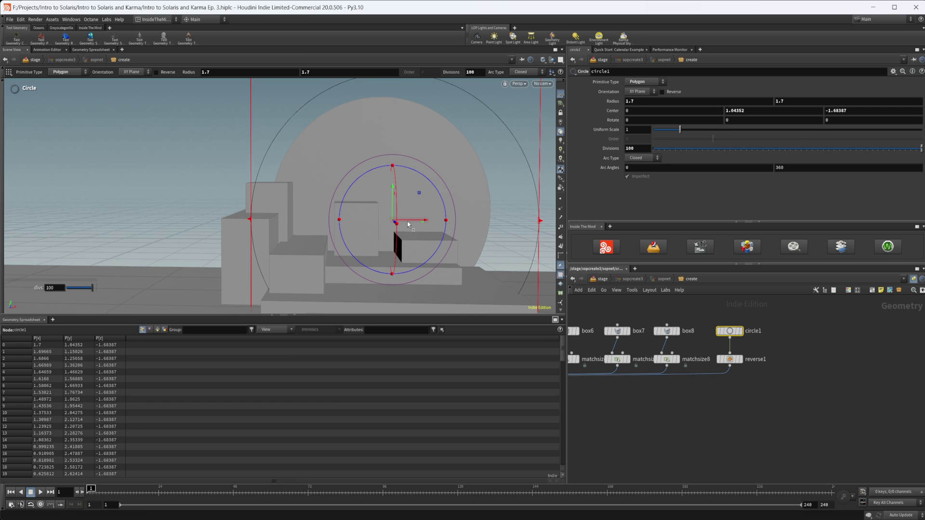
left_click_drag(408, 225, 394, 224)
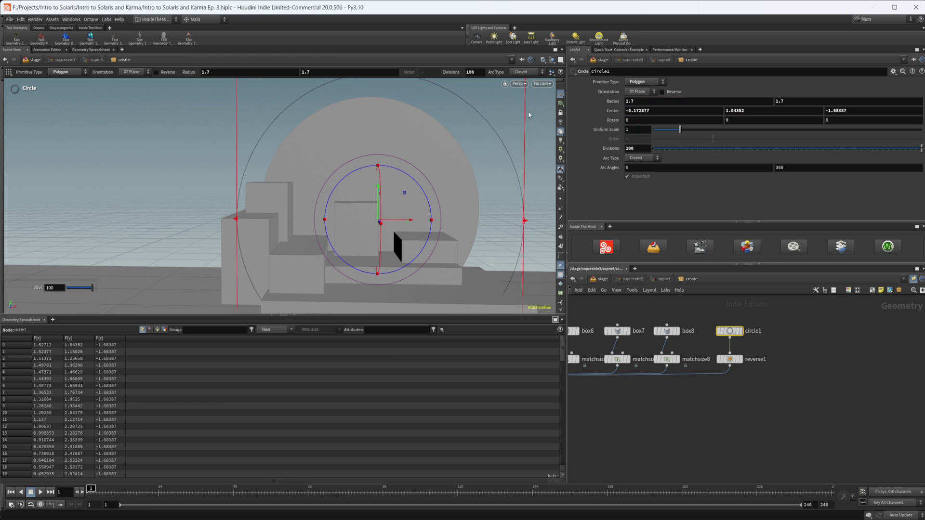
Step: Look through the imported lopimportcam1 camera and leave the circle's handles to check the framing
left_click(544, 87)
left_click(573, 120)
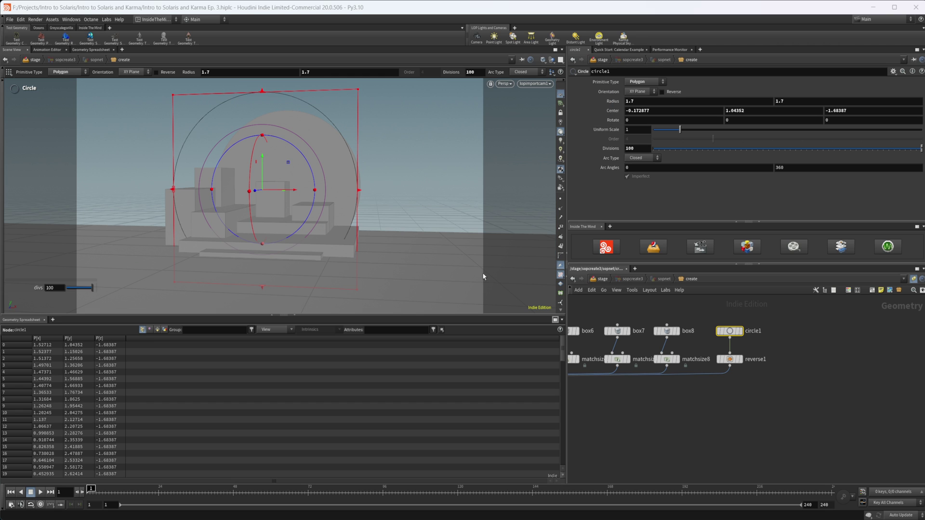
left_click(739, 403)
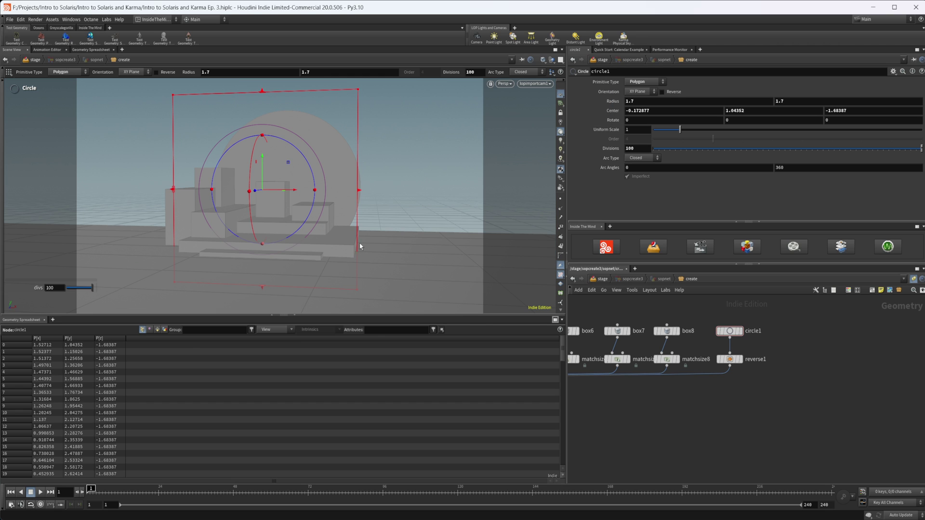
key("Escape")
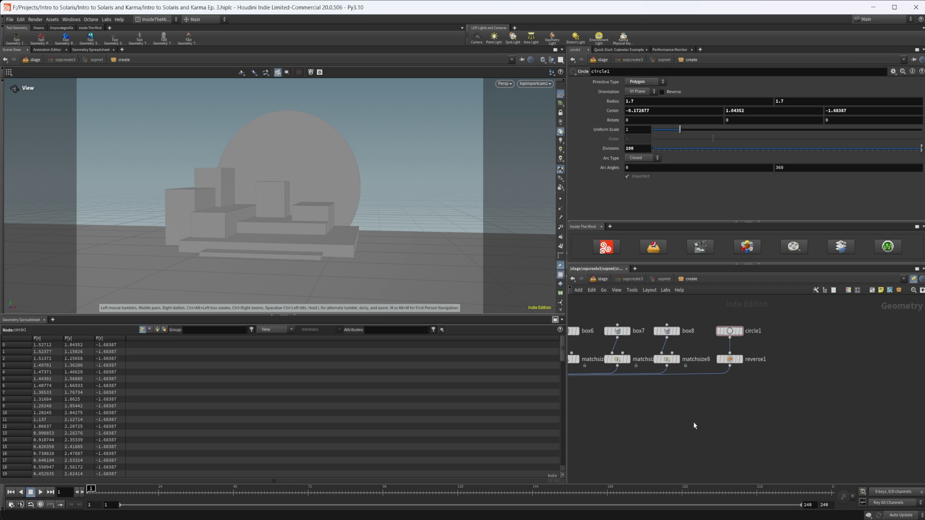
key("h")
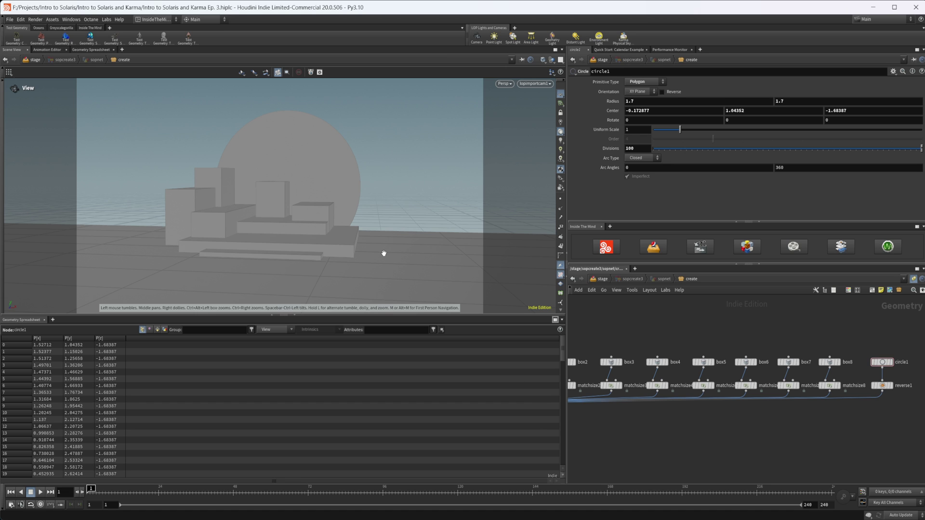
Step: Review the SOP network around merge3, check sopcreate3's scene graph at stage level, and re-enter its SOP network
middle_click_drag(699, 465, 801, 439)
scroll(801, 439, "down", 3)
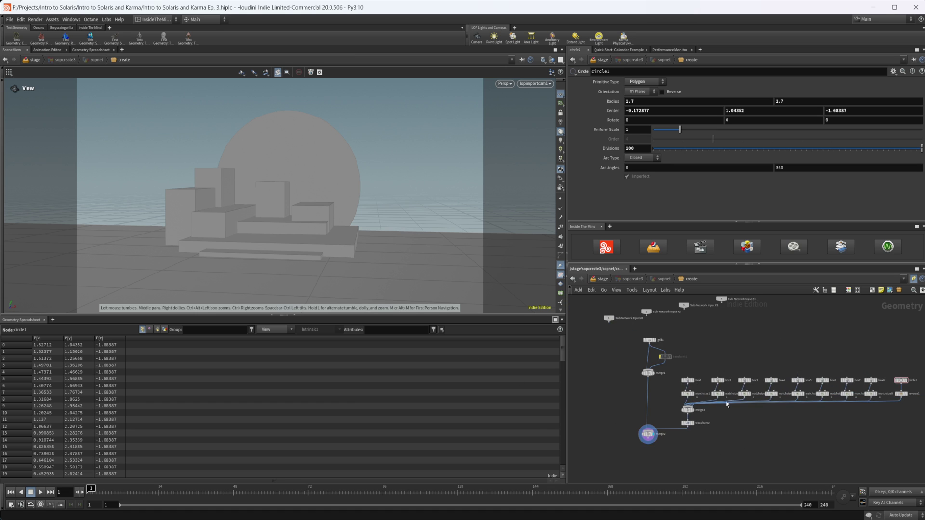
scroll(704, 346, "up", 3)
middle_click_drag(727, 366, 728, 358)
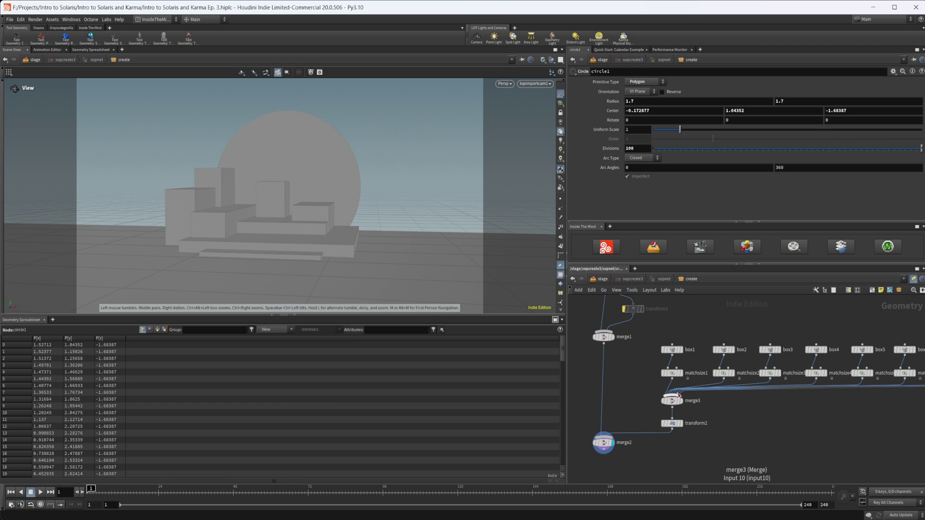
key("Tab")
left_click(606, 279)
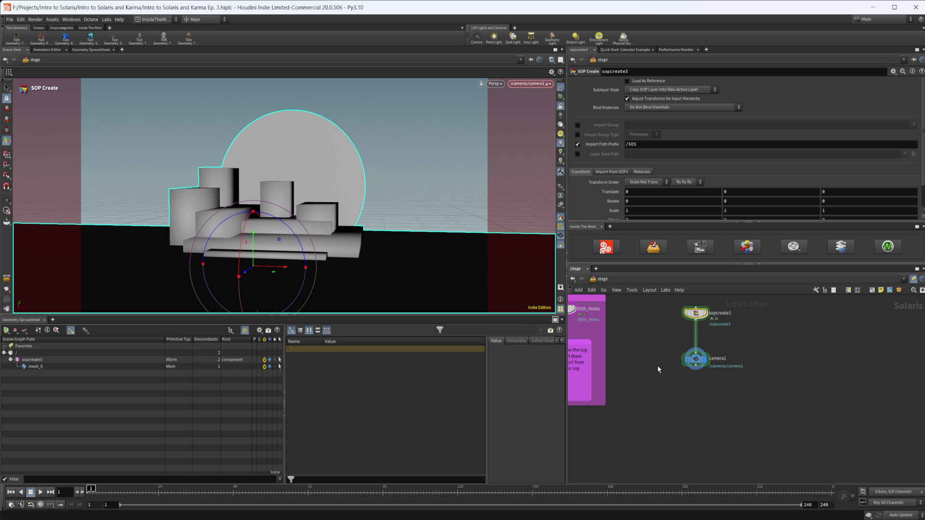
double_click(695, 313)
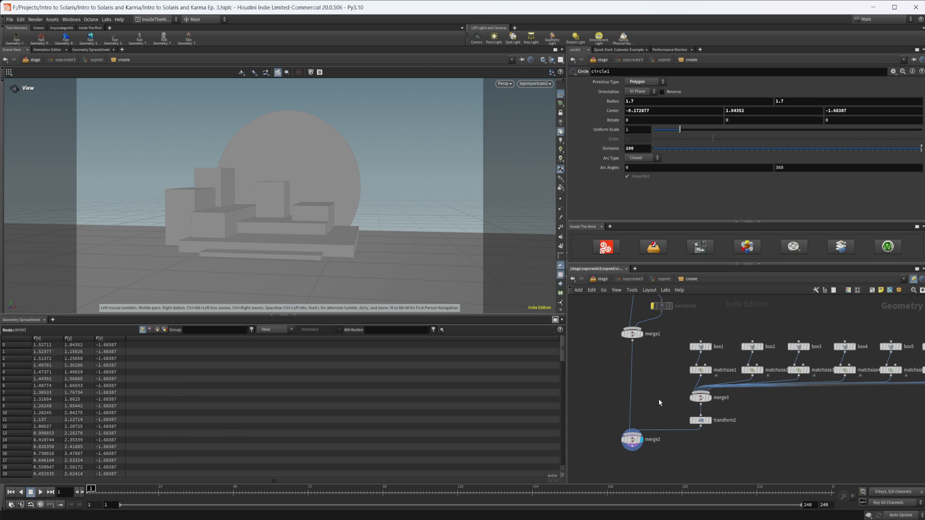
key("Tab")
type("att")
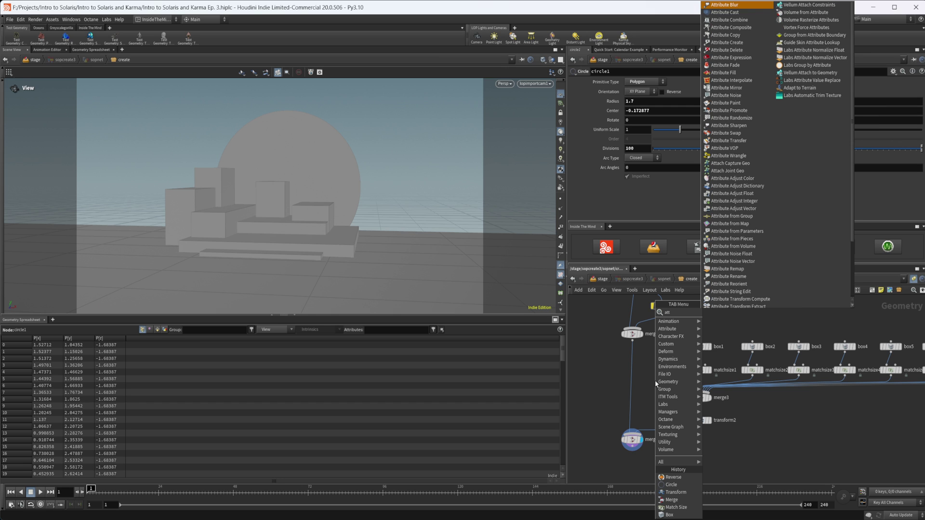
type("cr")
key("BackSpace")
key("BackSpace")
key("BackSpace")
key("BackSpace")
key("BackSpace")
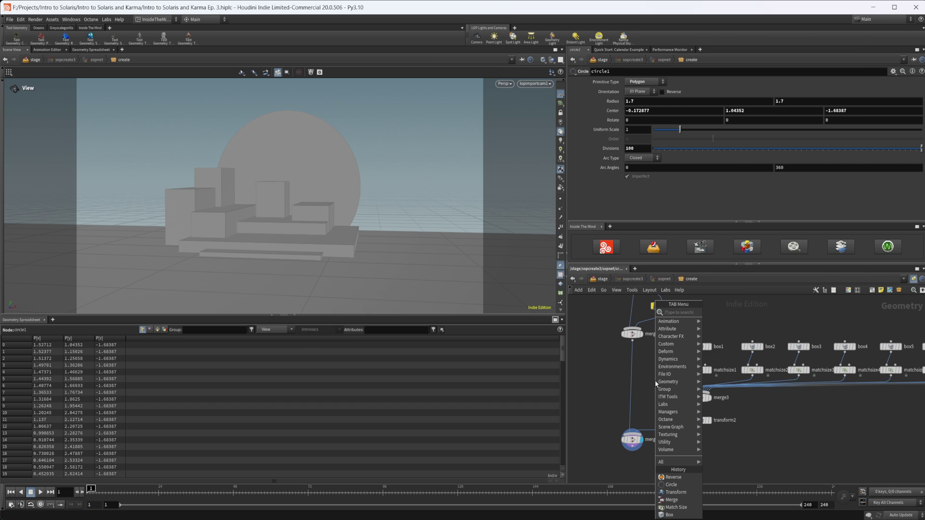
Step: Insert a Name node between merge1 and merge2 and set its name value to BG
type("nam")
key("Return")
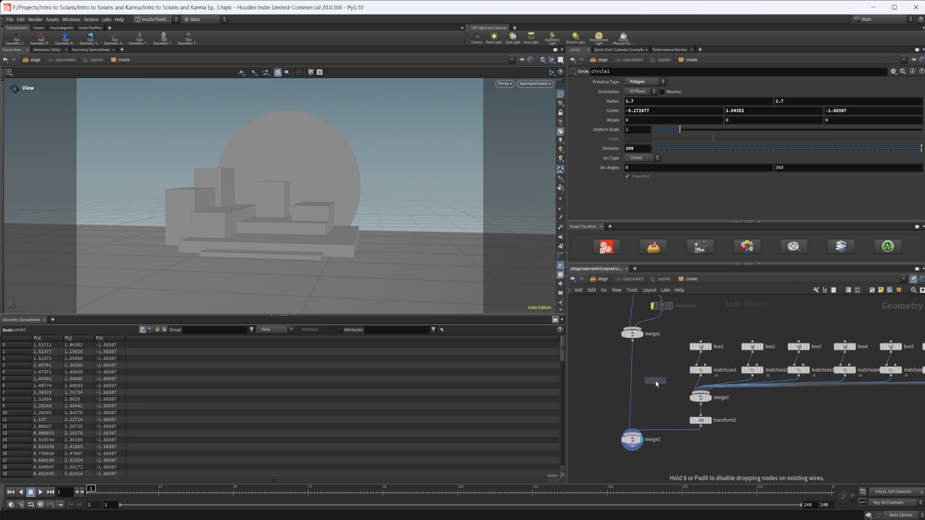
left_click(637, 381)
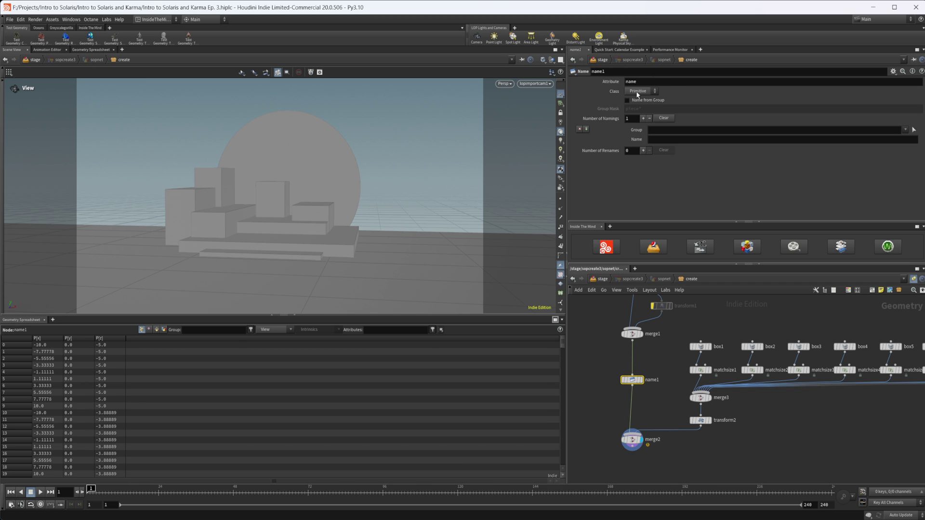
left_click(677, 140)
type("BG")
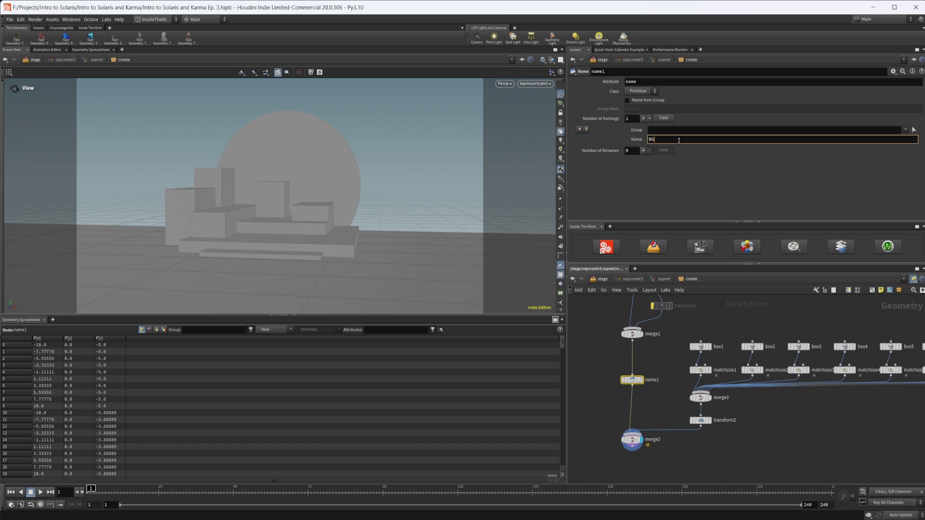
key("Return")
Step: Re-enable the bypassed transform1 node to restore the back wall
scroll(682, 352, "up", 2)
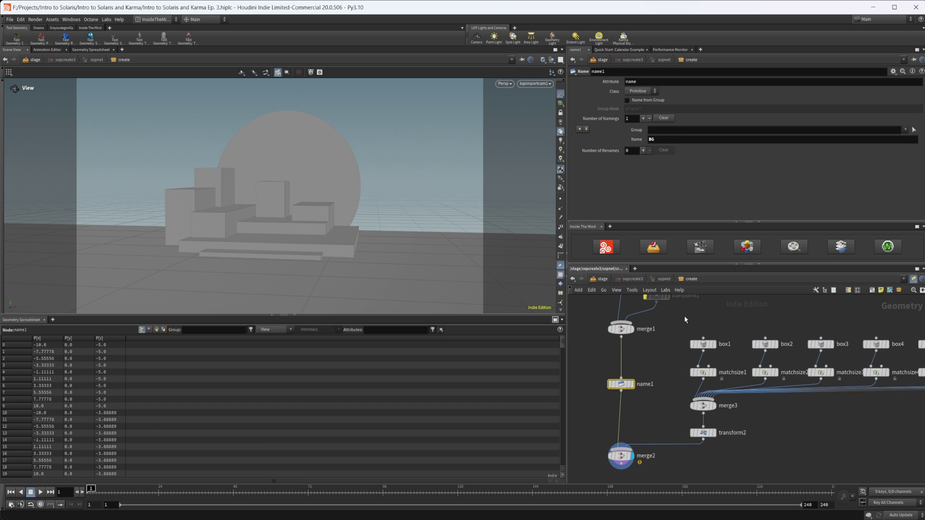
middle_click_drag(684, 316, 685, 377)
left_click(655, 351)
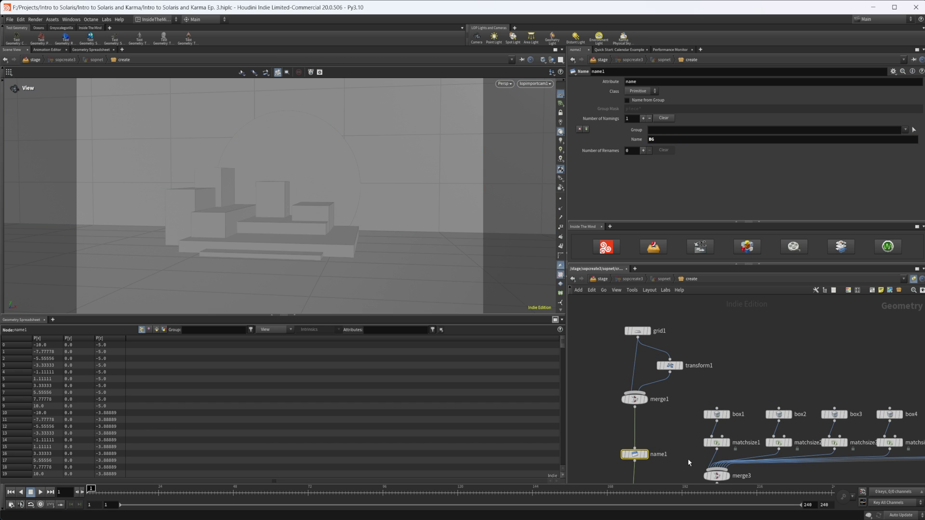
Step: Duplicate the name1 node as an unconnected copy and set its name value to Box
middle_click_drag(689, 463, 653, 394)
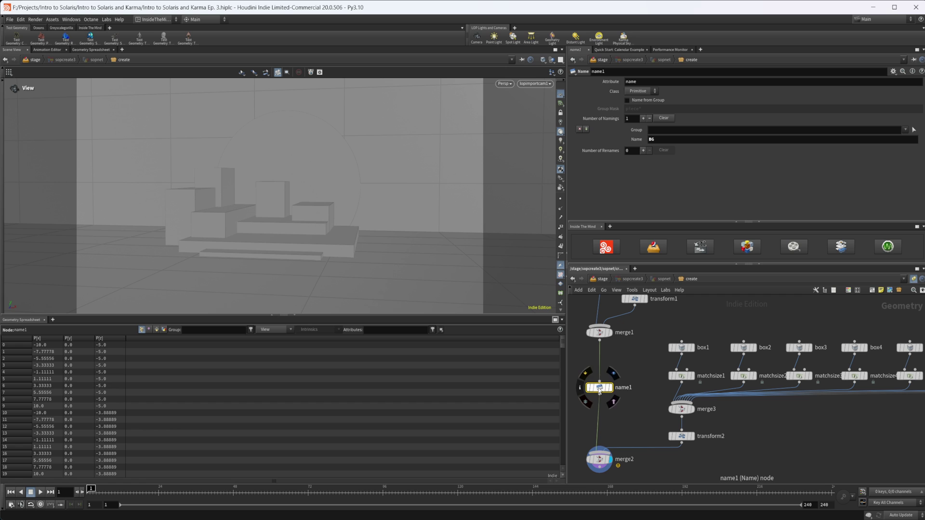
left_click_drag(599, 388, 632, 344, "alt")
key("y")
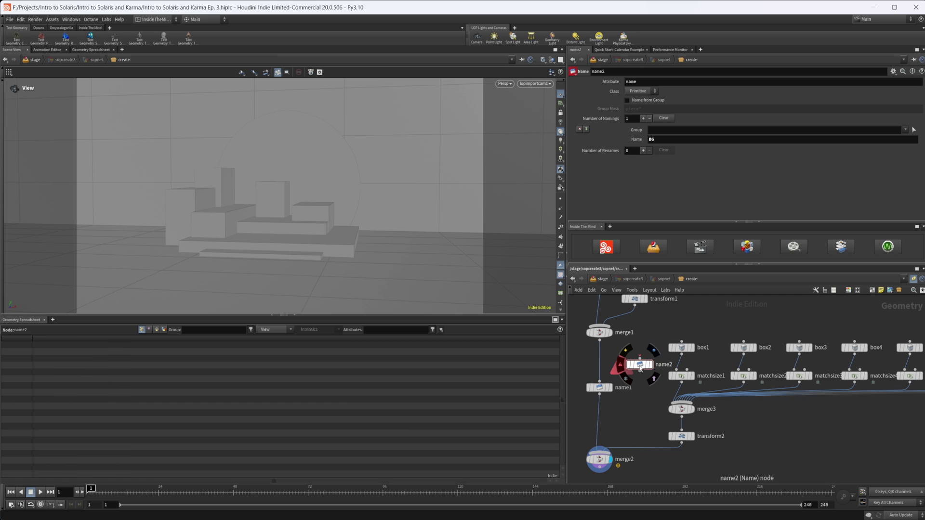
left_click_drag(663, 139, 587, 134)
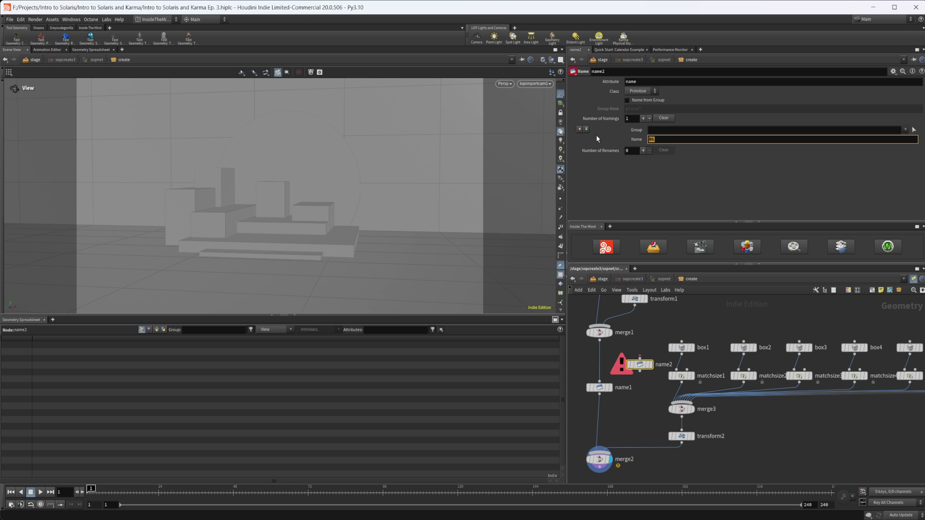
type("Box")
key("Return")
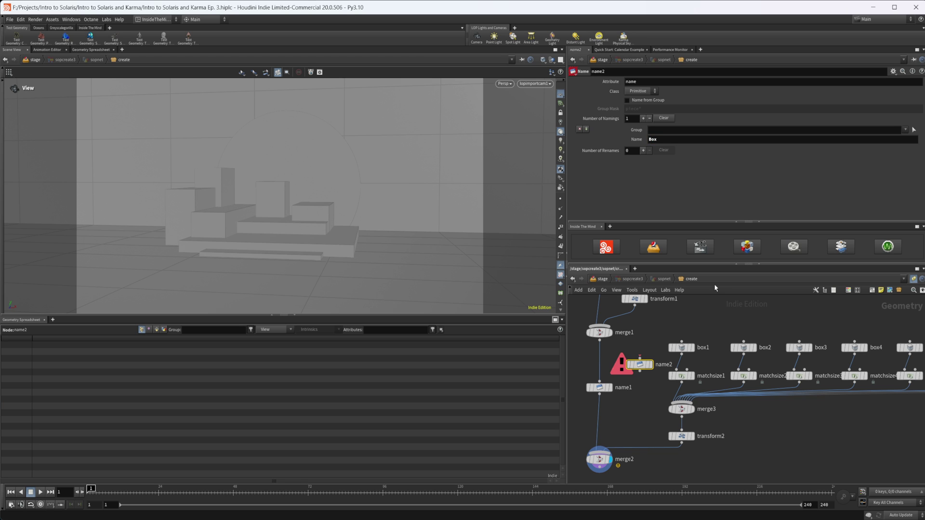
Step: Insert the Box name node between box1 and matchsize1, and put copies of it into the box2 to box8 branches
left_click_drag(639, 365, 803, 368)
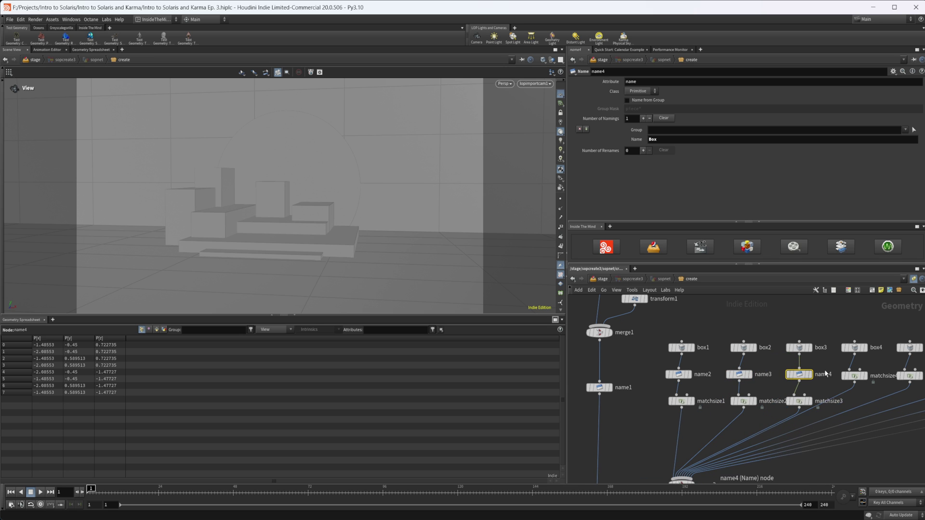
middle_click_drag(825, 373, 727, 370)
left_click_drag(705, 371, 813, 370, "alt")
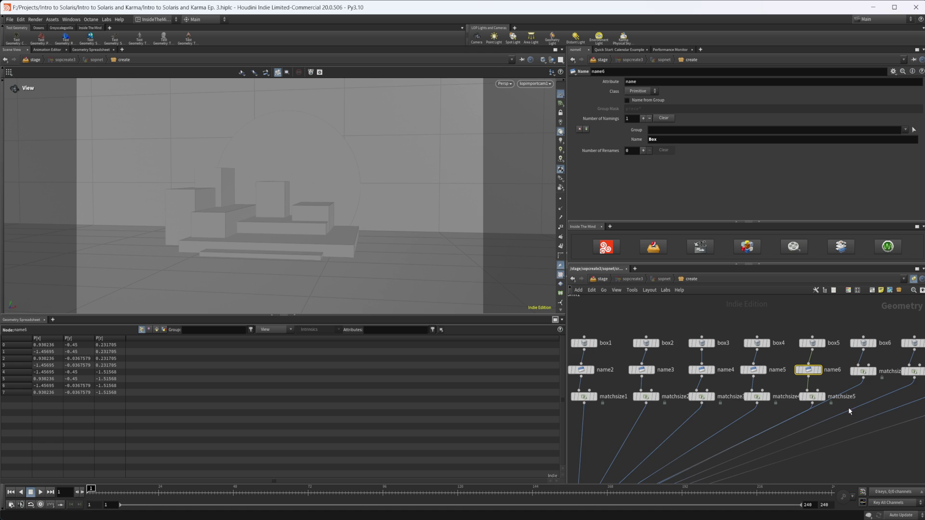
middle_click_drag(849, 411, 749, 399)
left_click_drag(707, 359, 762, 359, "alt")
middle_click_drag(763, 359, 692, 357)
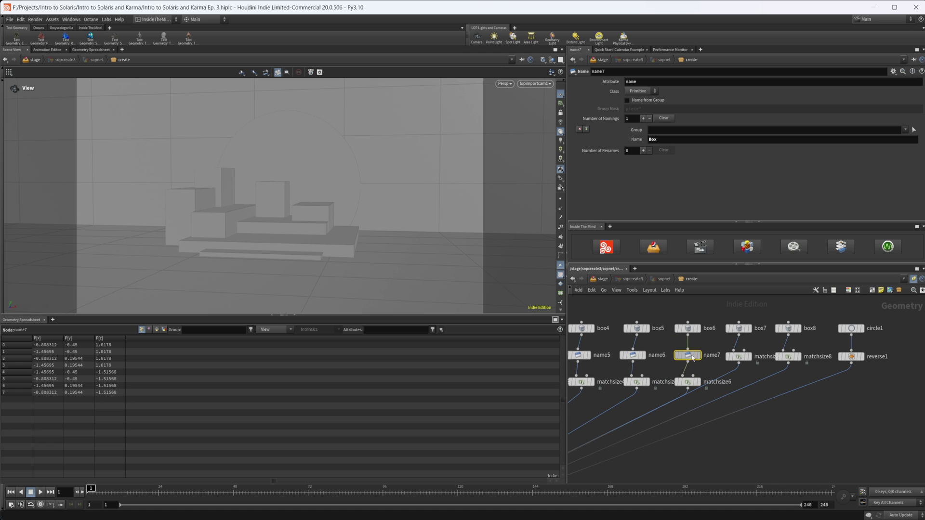
left_click_drag(692, 357, 789, 349, "alt")
left_click(660, 140)
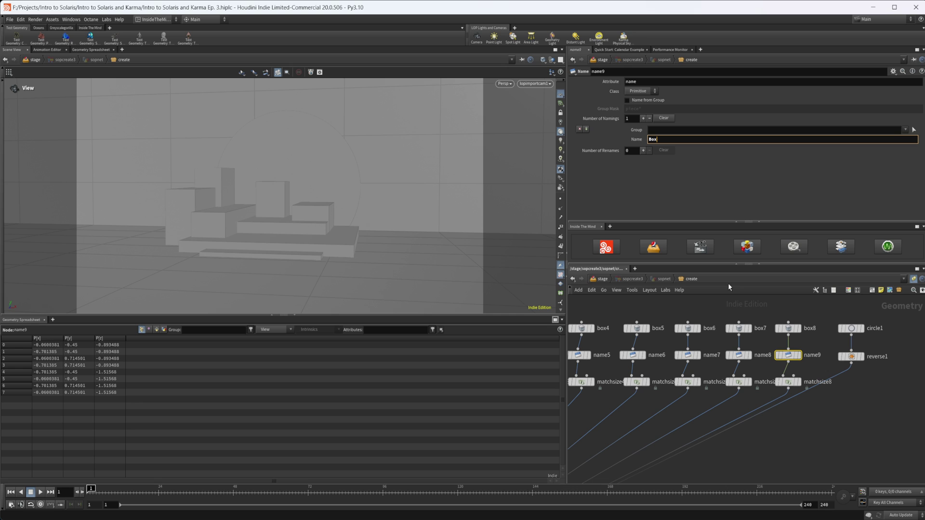
Step: Copy name9 between circle1 and reverse1, align it with the branch, and set its name value to Circle
middle_click_drag(875, 412, 788, 400)
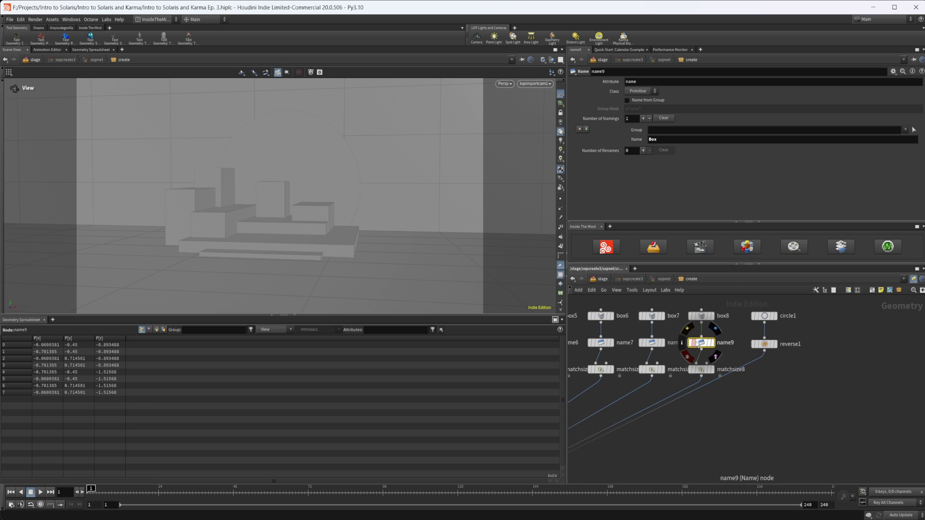
left_click_drag(702, 343, 792, 345, "alt")
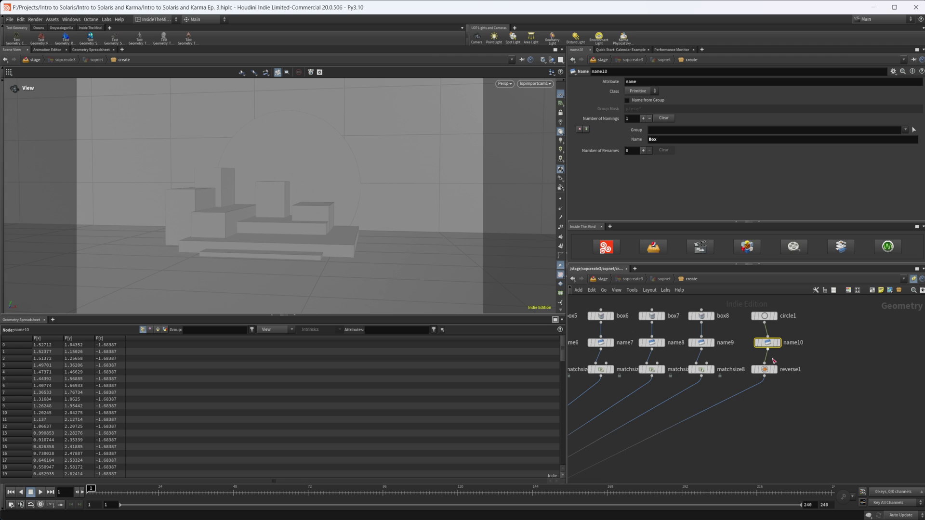
middle_click_drag(765, 412, 791, 416)
left_click_drag(794, 348, 790, 348)
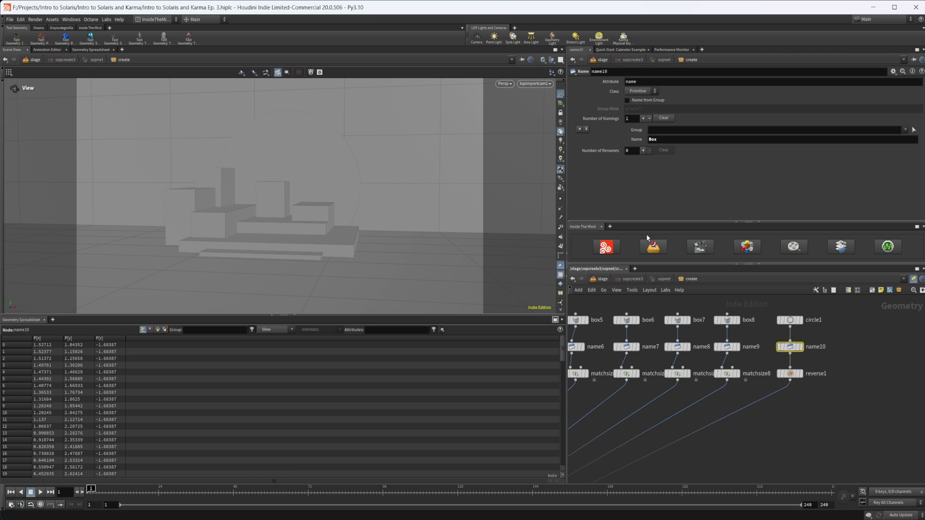
double_click(683, 140)
type("Circle")
key("Return")
Step: Return to the stage level and select the Box, BG and Circle meshes in turn to check which geometry each contains
left_click(652, 247)
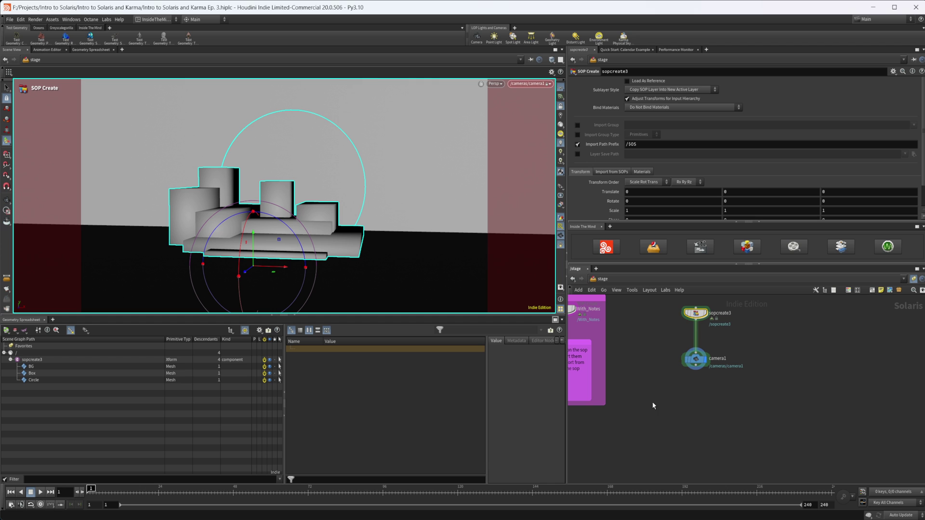
left_click(48, 373)
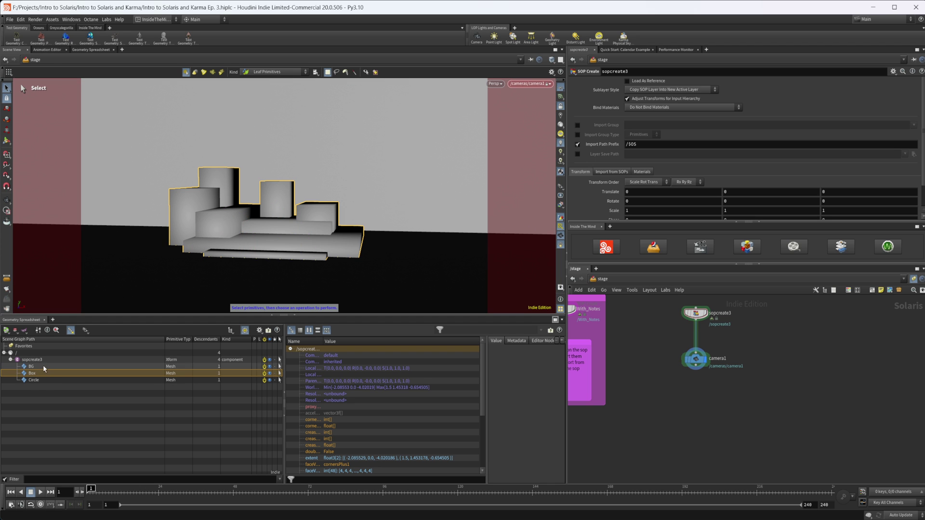
left_click(44, 367)
left_click(46, 380)
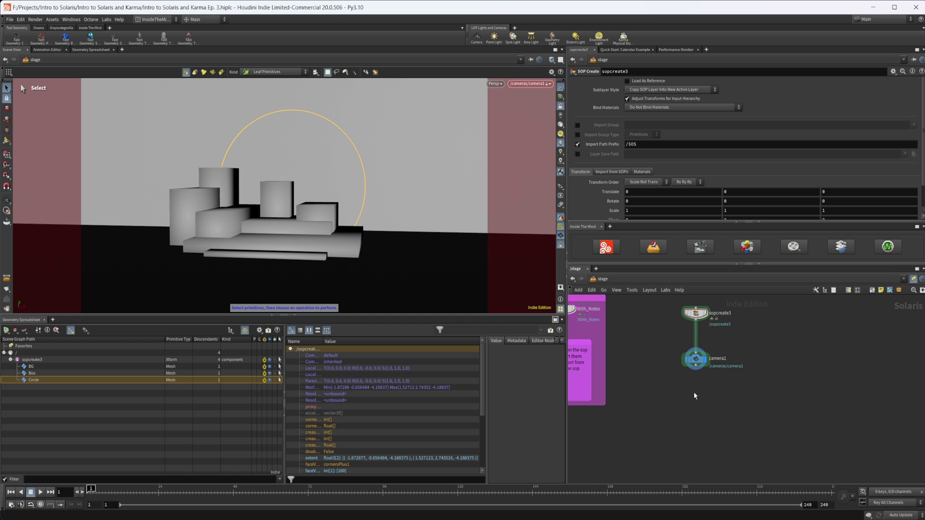
middle_click_drag(653, 389, 764, 406)
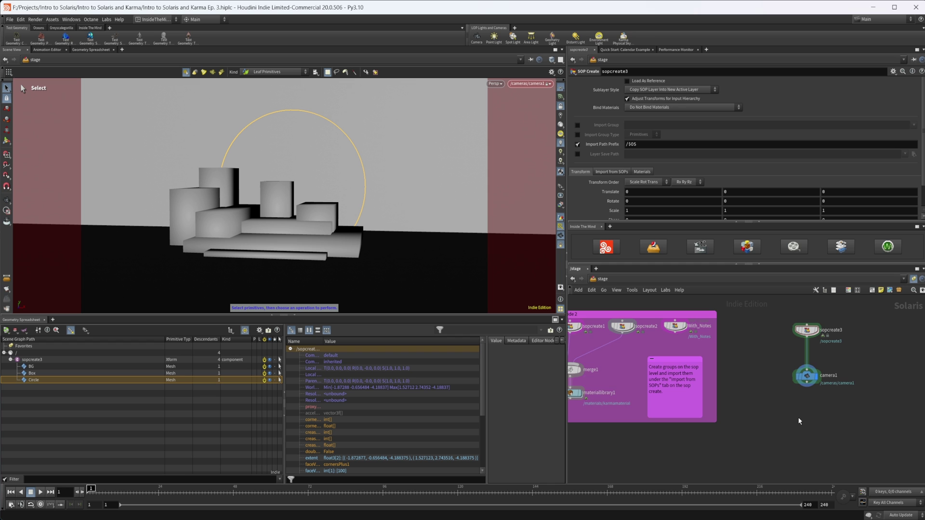
middle_click_drag(798, 421, 721, 409)
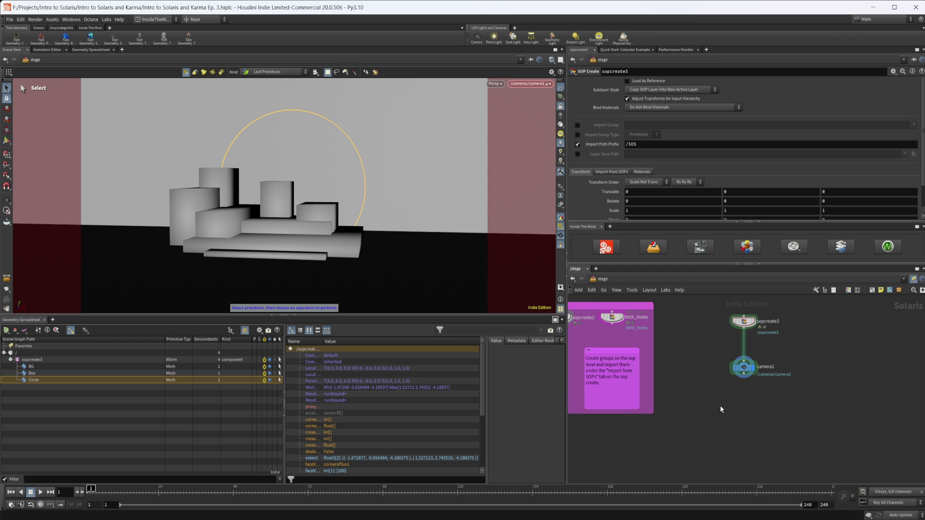